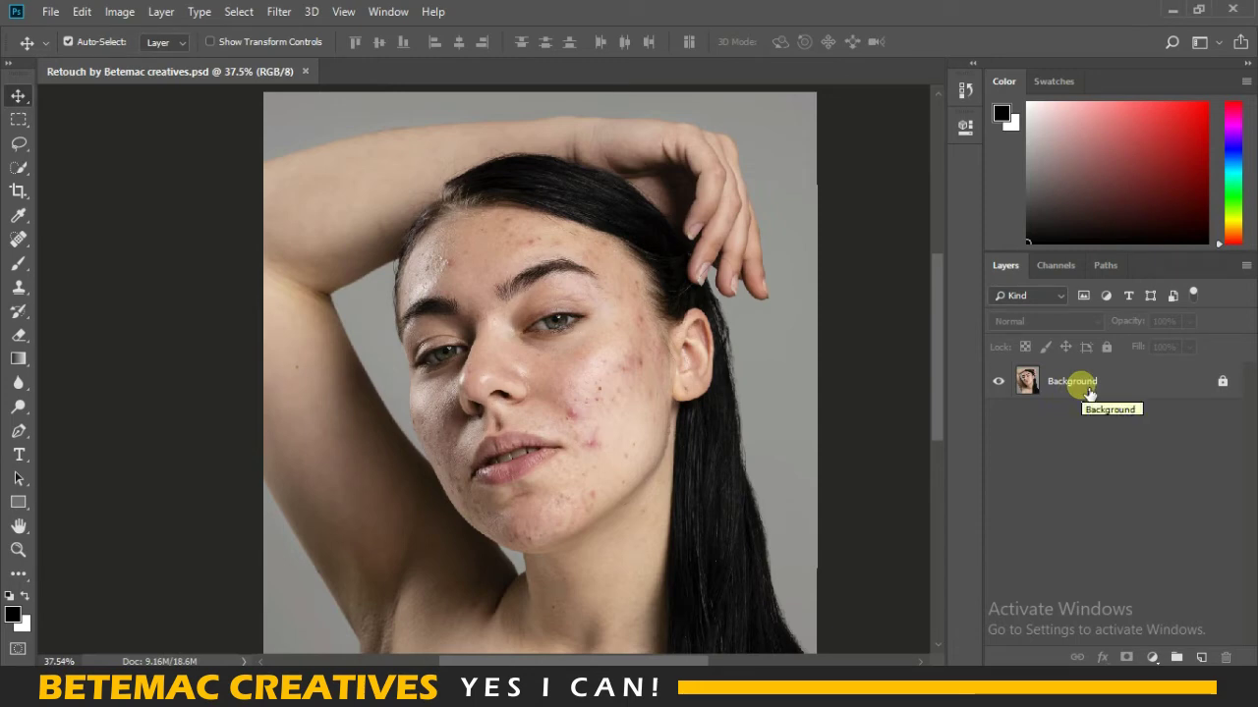
# Step: Duplicate the Background layer, rename the copy 'Layer 1', and make it the active layer
pyautogui.click(1088, 391)
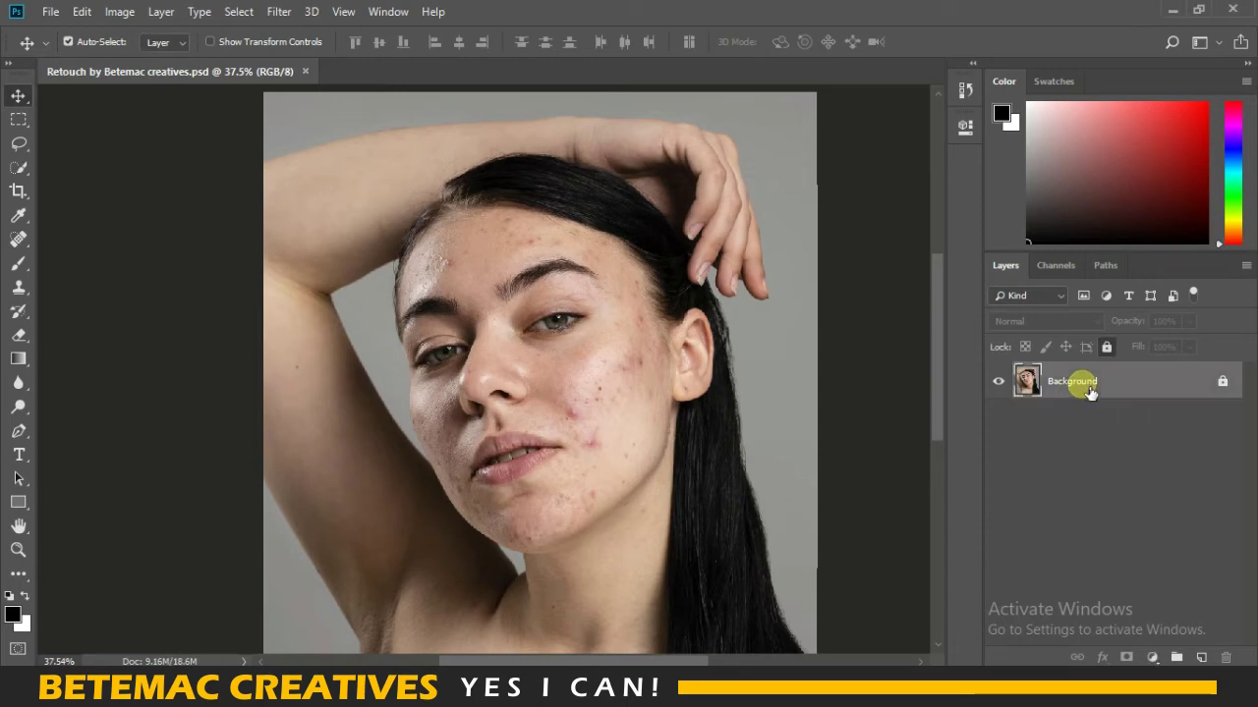
pyautogui.hotkey('ctrl', 'j')
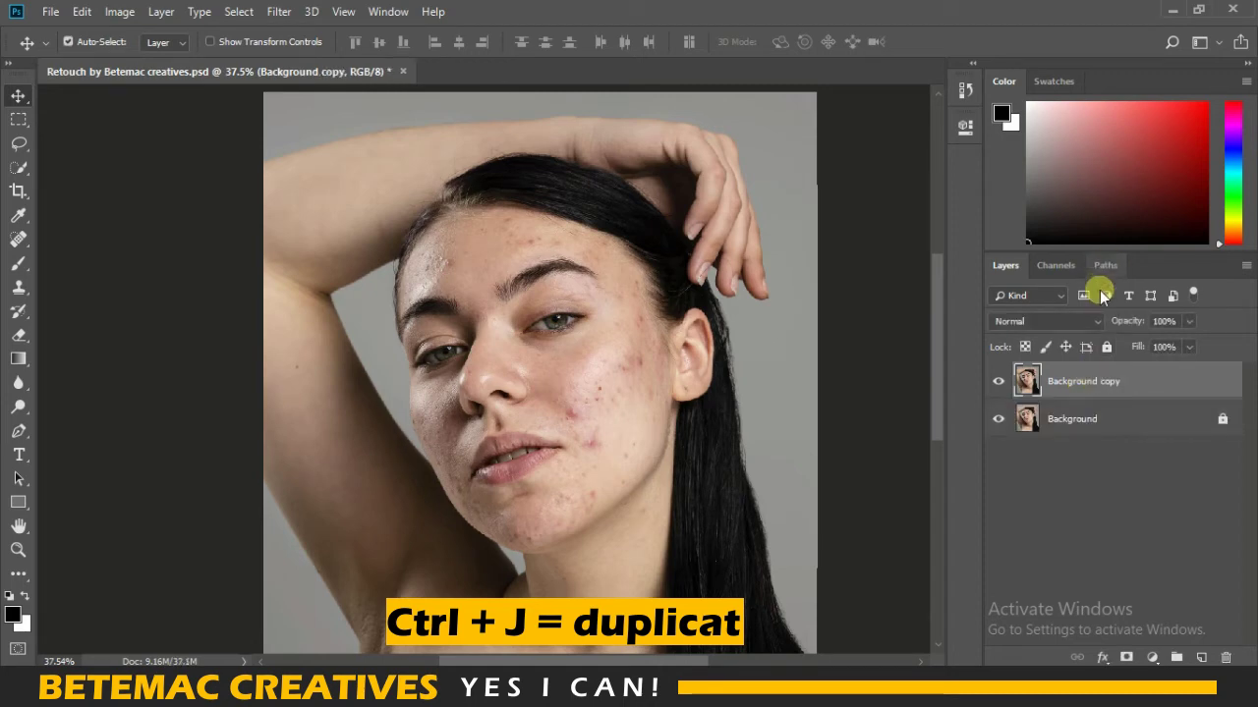
pyautogui.doubleClick(1080, 381)
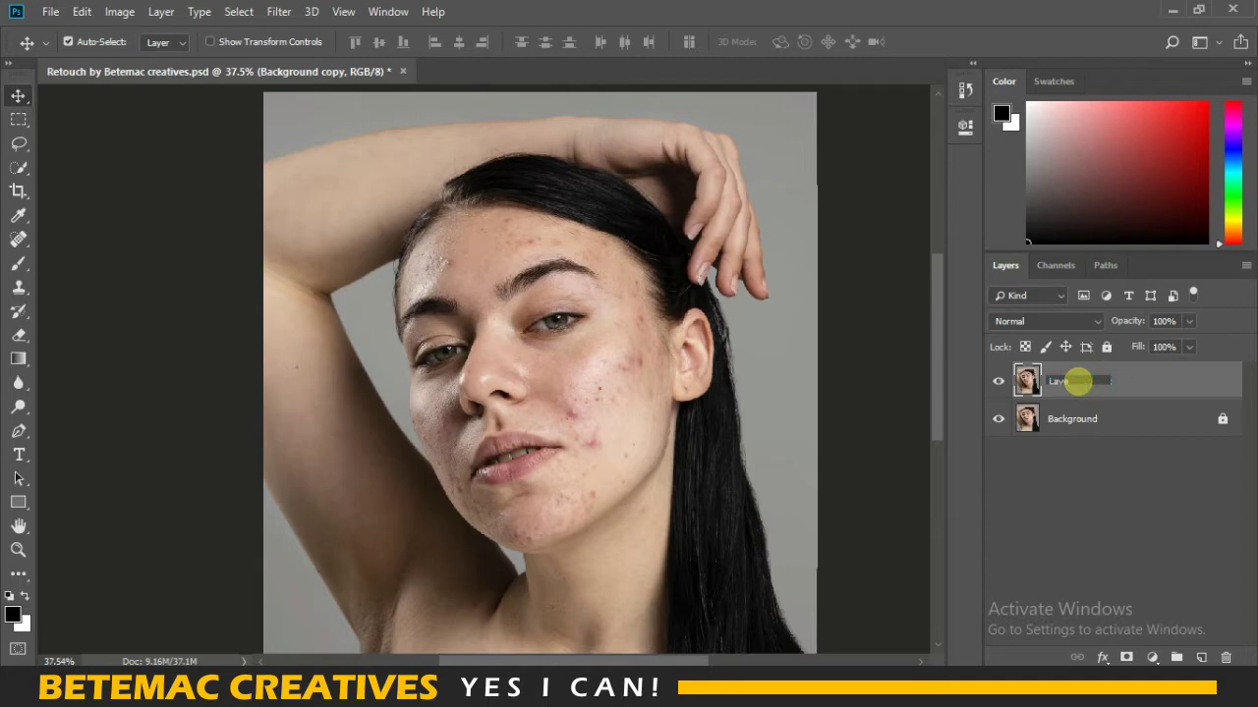
pyautogui.write('r 1')
pyautogui.press('Return')
pyautogui.click(1082, 515)
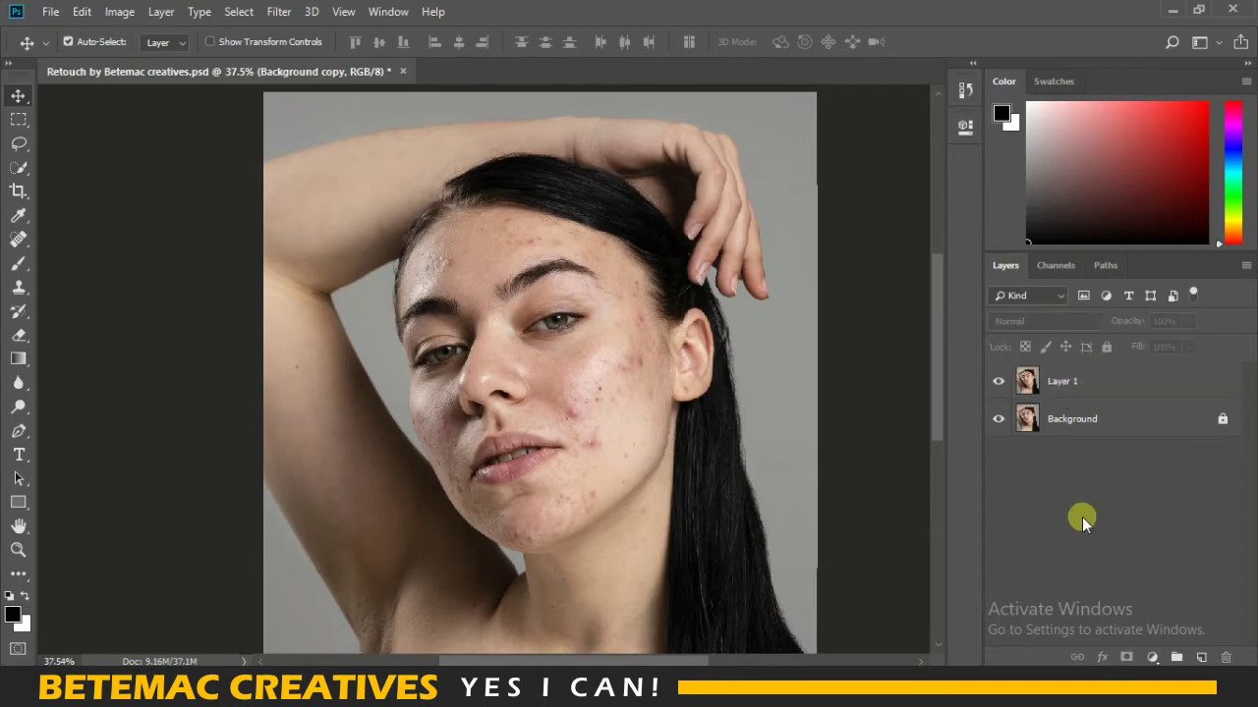
pyautogui.click(1107, 384)
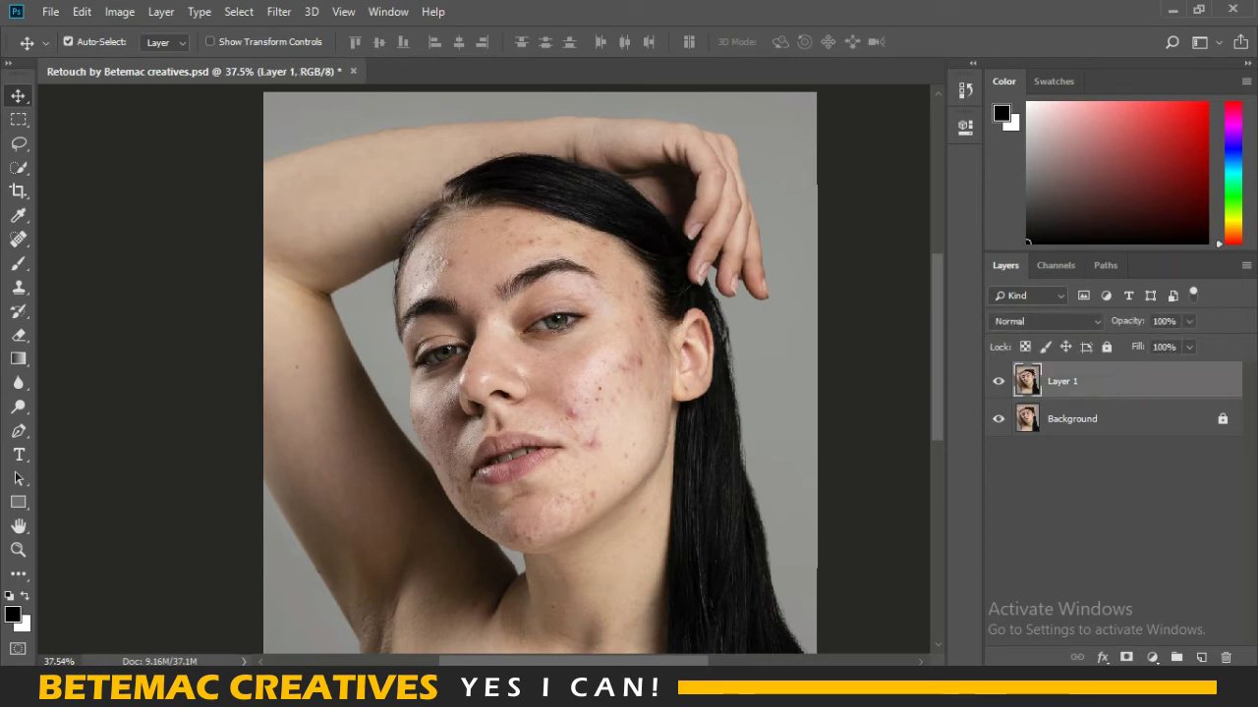
# Step: Spot-heal the acne on the upper and left forehead, right temple and beside the right eye
pyautogui.click(16, 239)
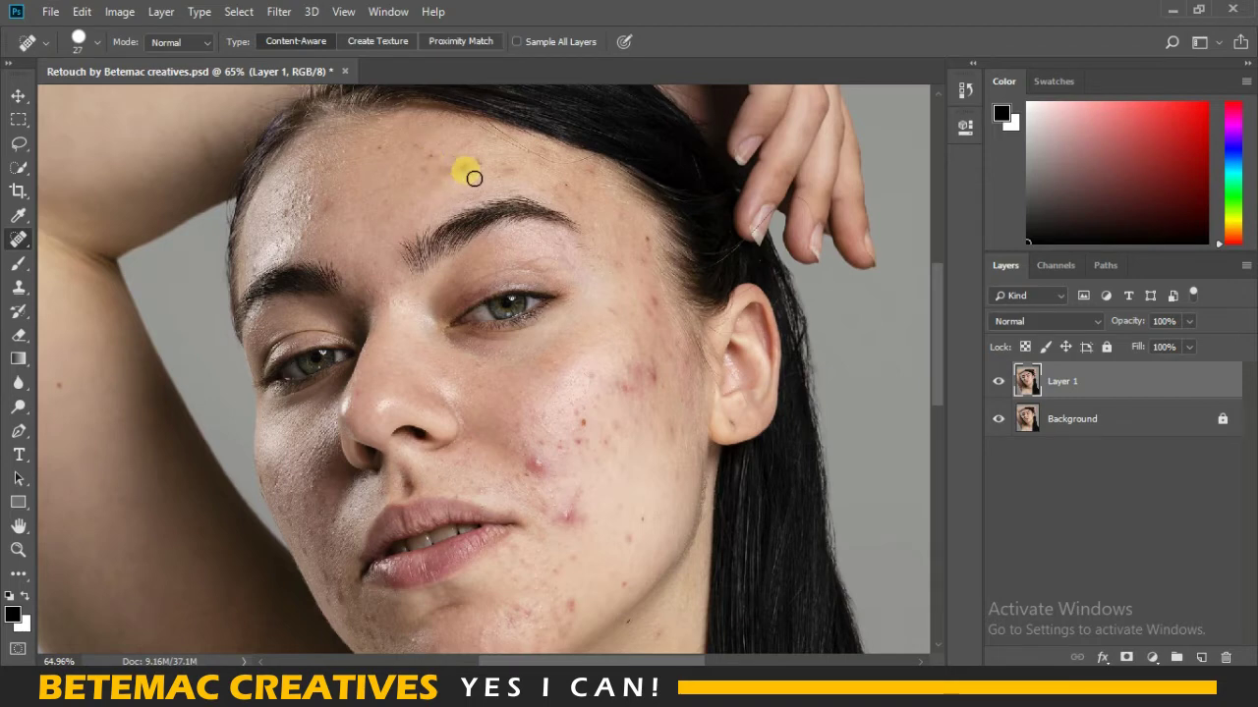
pyautogui.click(466, 168)
pyautogui.click(476, 162)
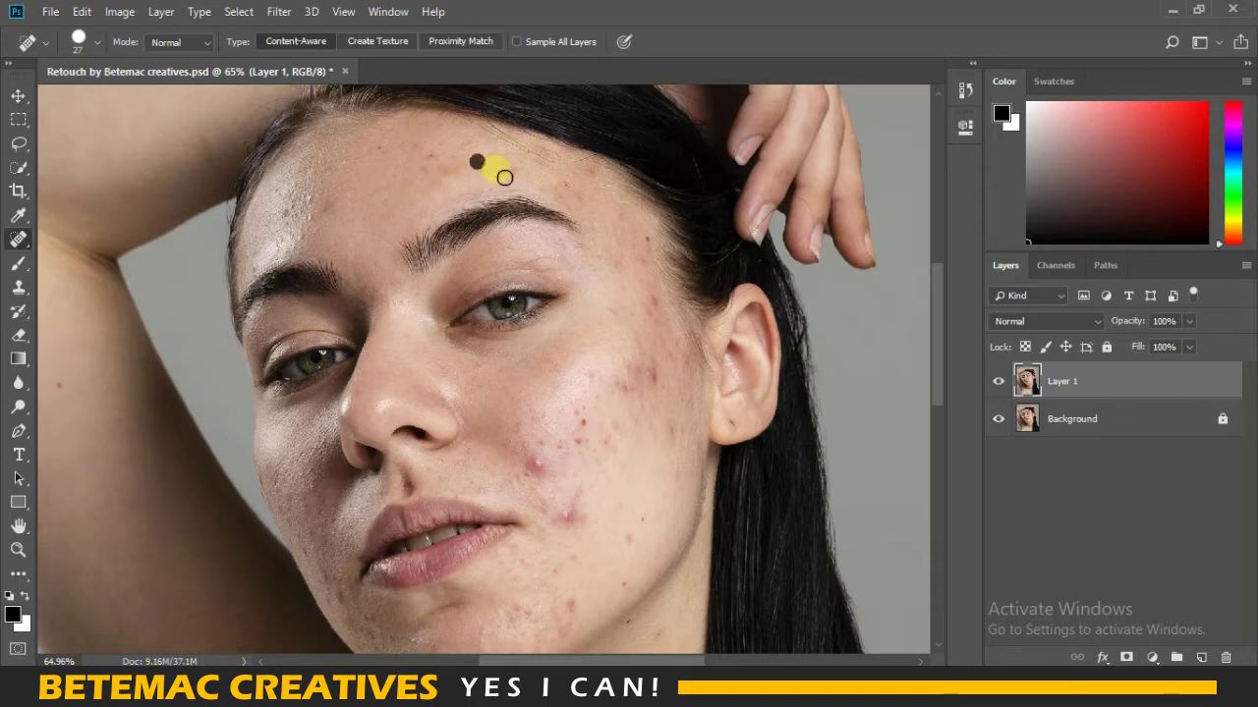
pyautogui.click(430, 154)
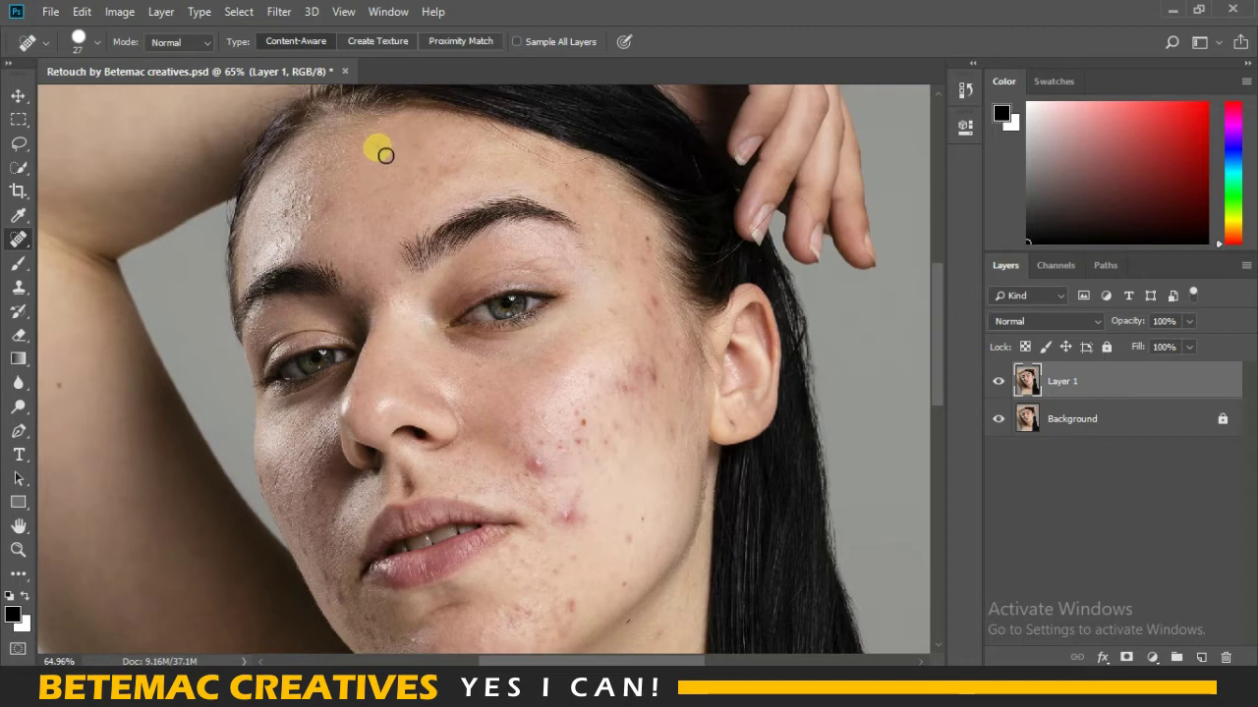
pyautogui.click(292, 210)
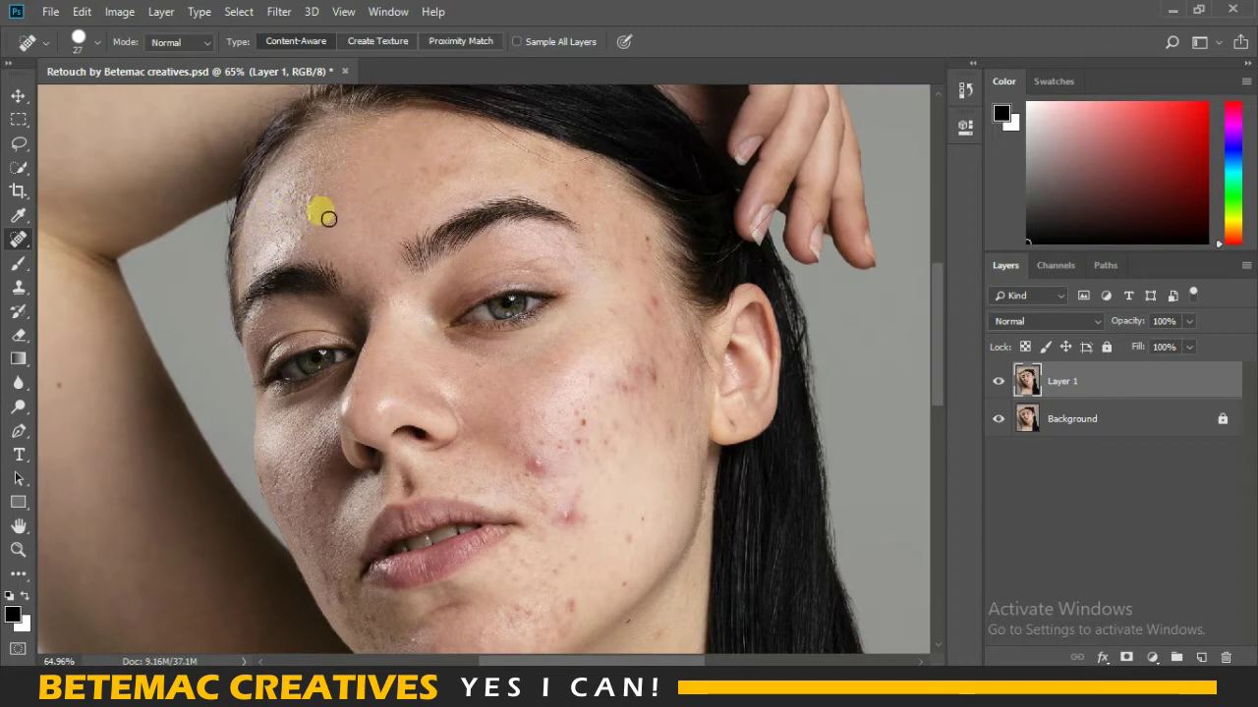
pyautogui.click(597, 275)
pyautogui.click(650, 244)
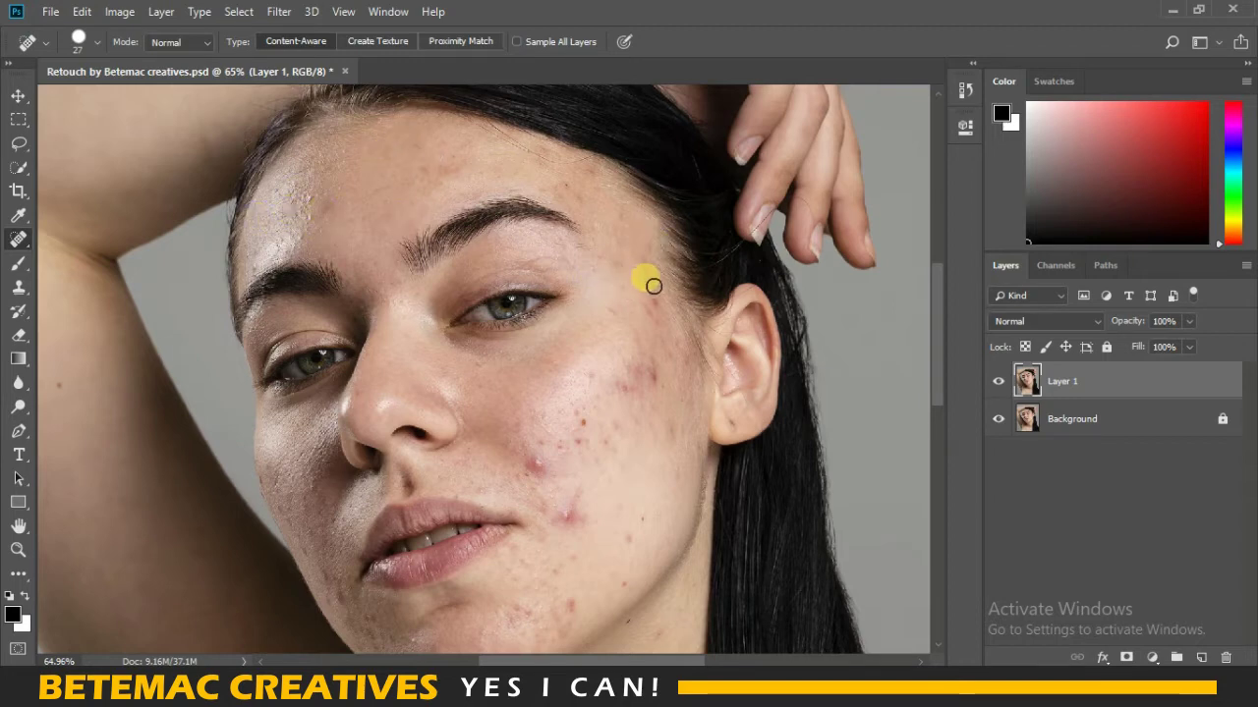
pyautogui.click(647, 259)
pyautogui.click(649, 249)
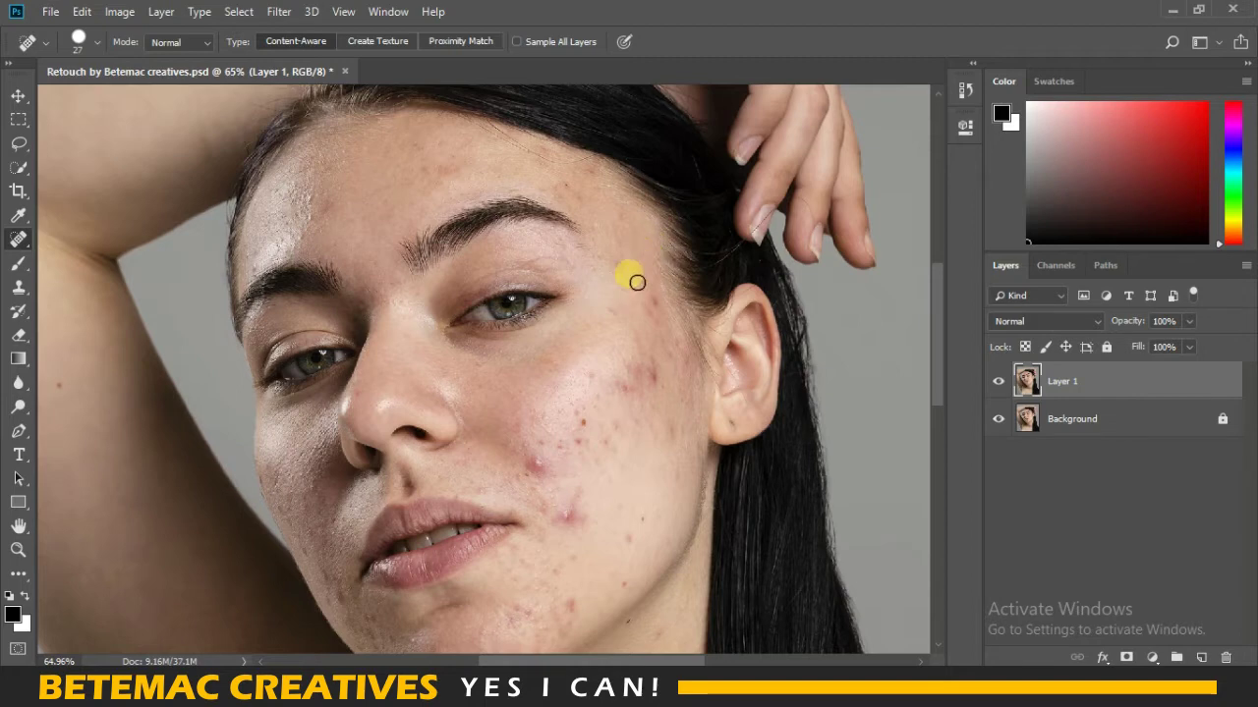
pyautogui.click(618, 270)
pyautogui.click(625, 236)
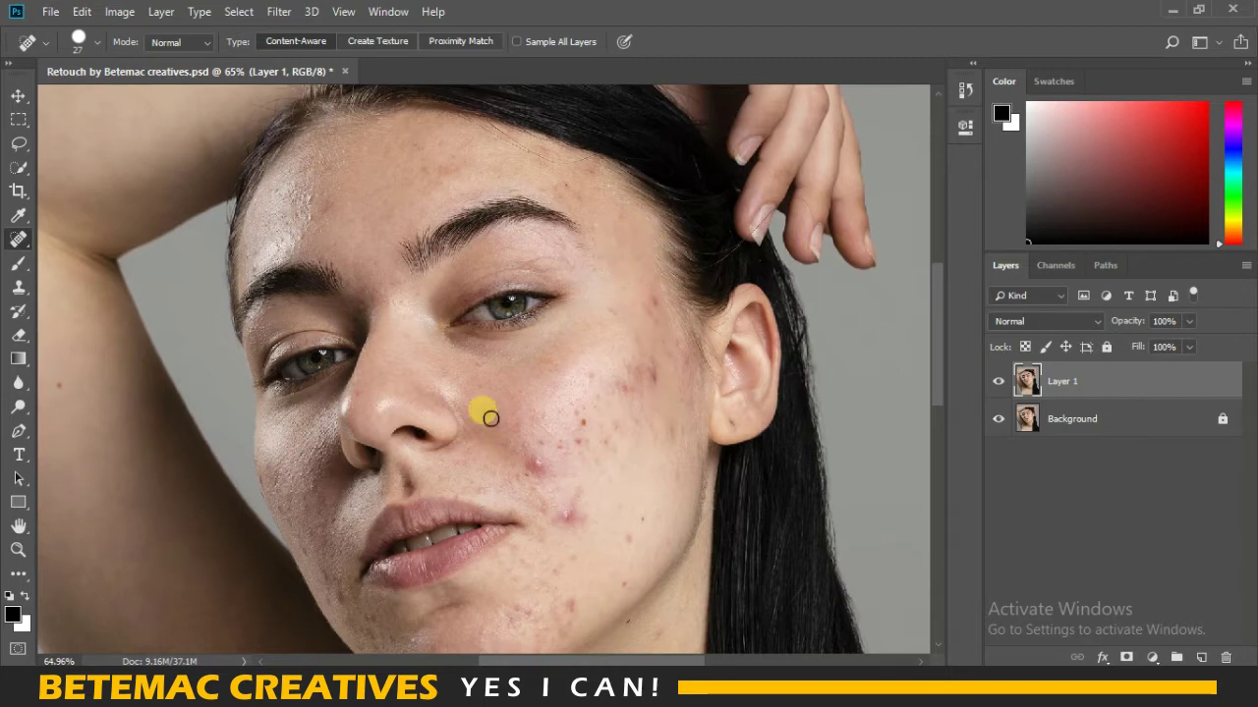
# Step: Spot-heal the blemishes near the ear and across the cheek and lower cheek
pyautogui.click(660, 312)
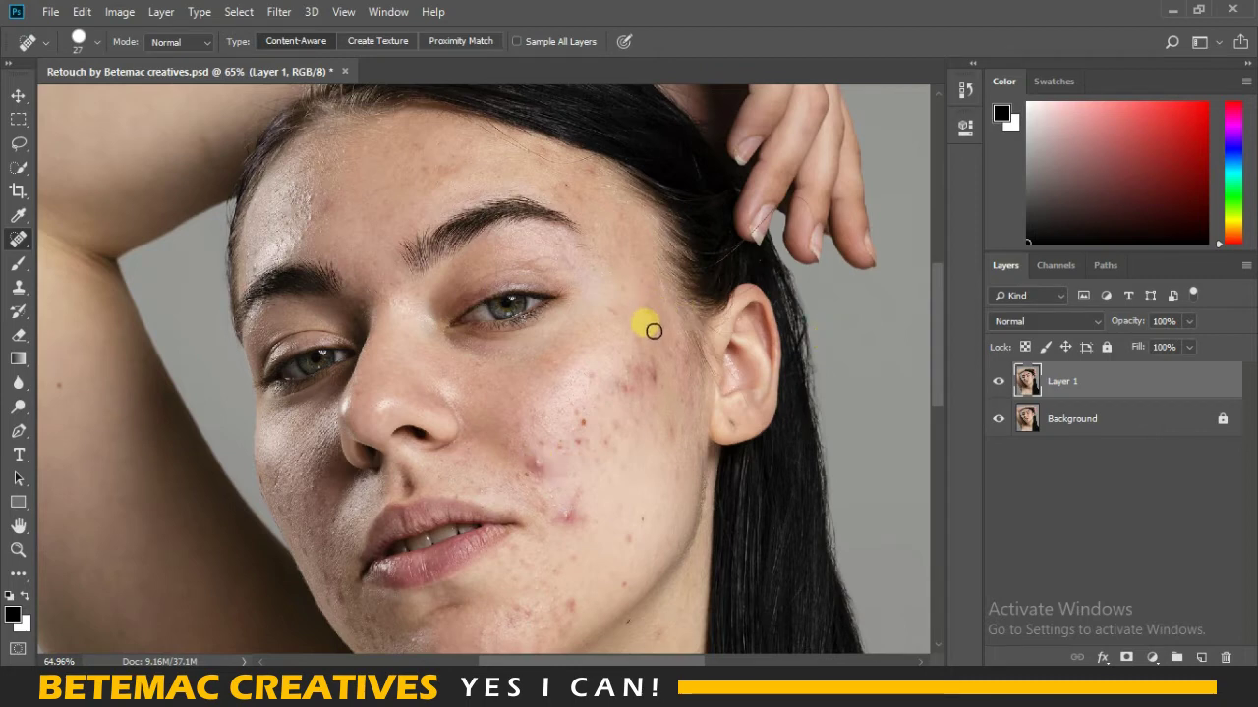
pyautogui.click(653, 317)
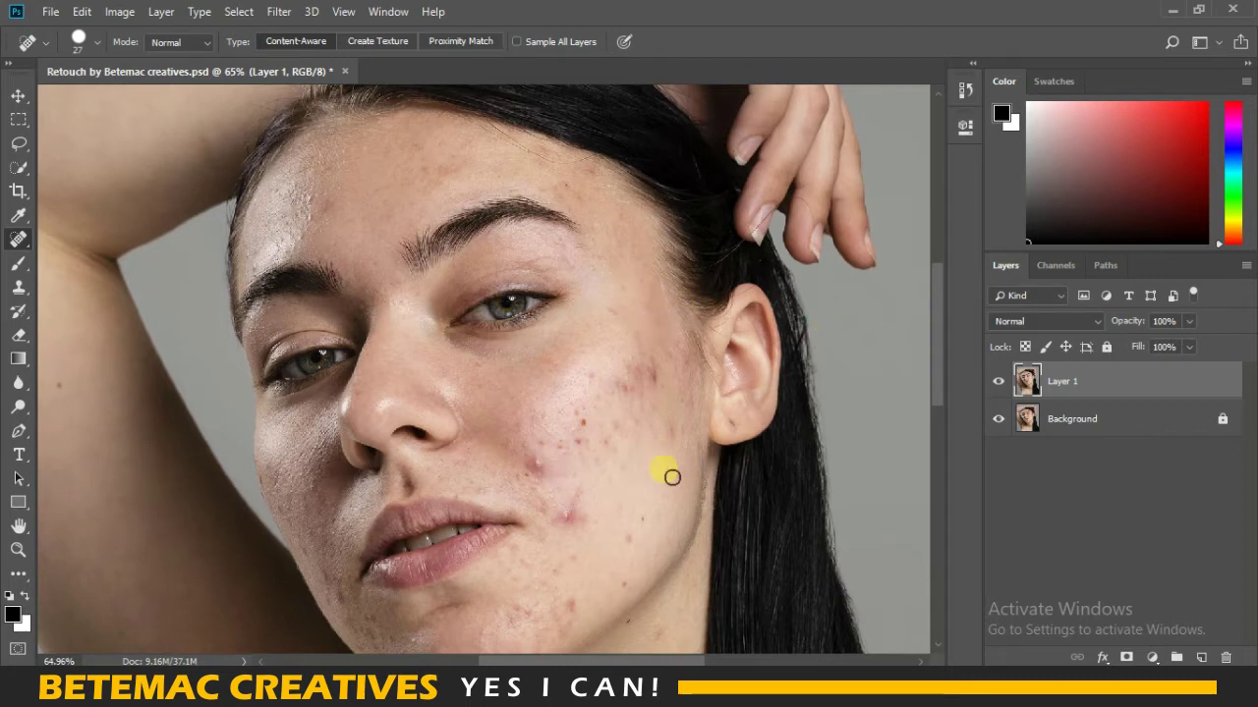
pyautogui.click(651, 378)
pyautogui.click(585, 423)
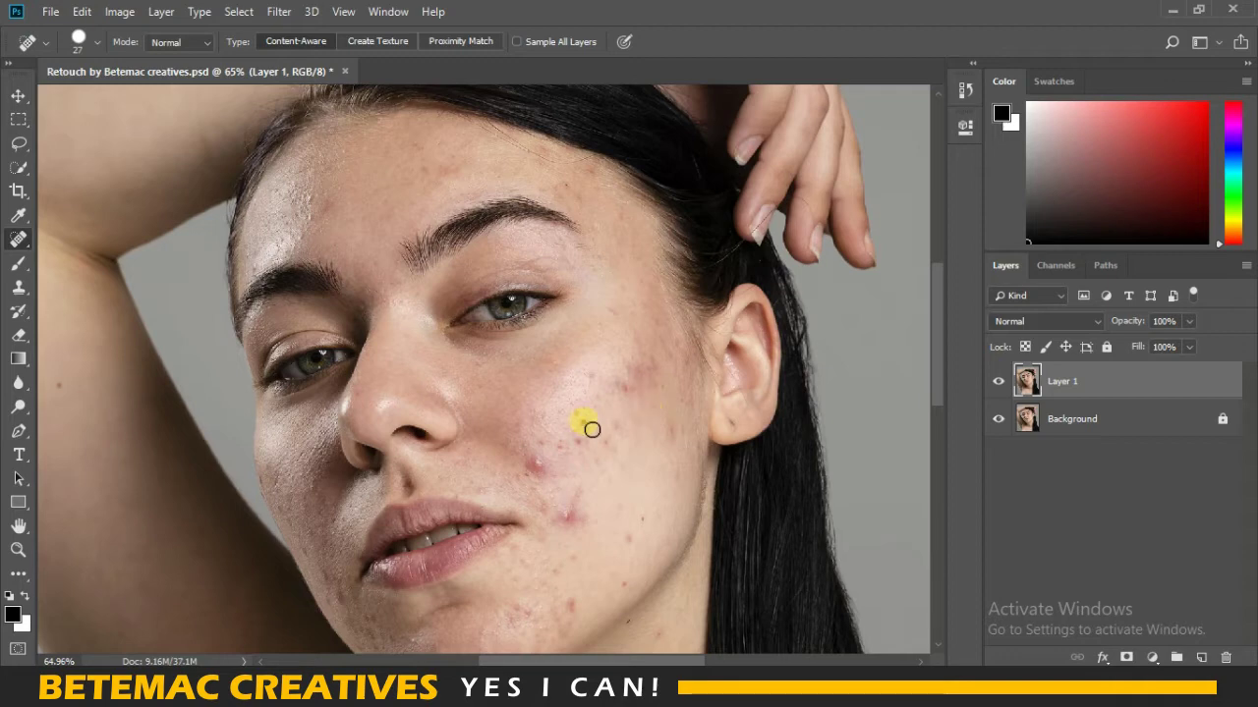
pyautogui.click(539, 467)
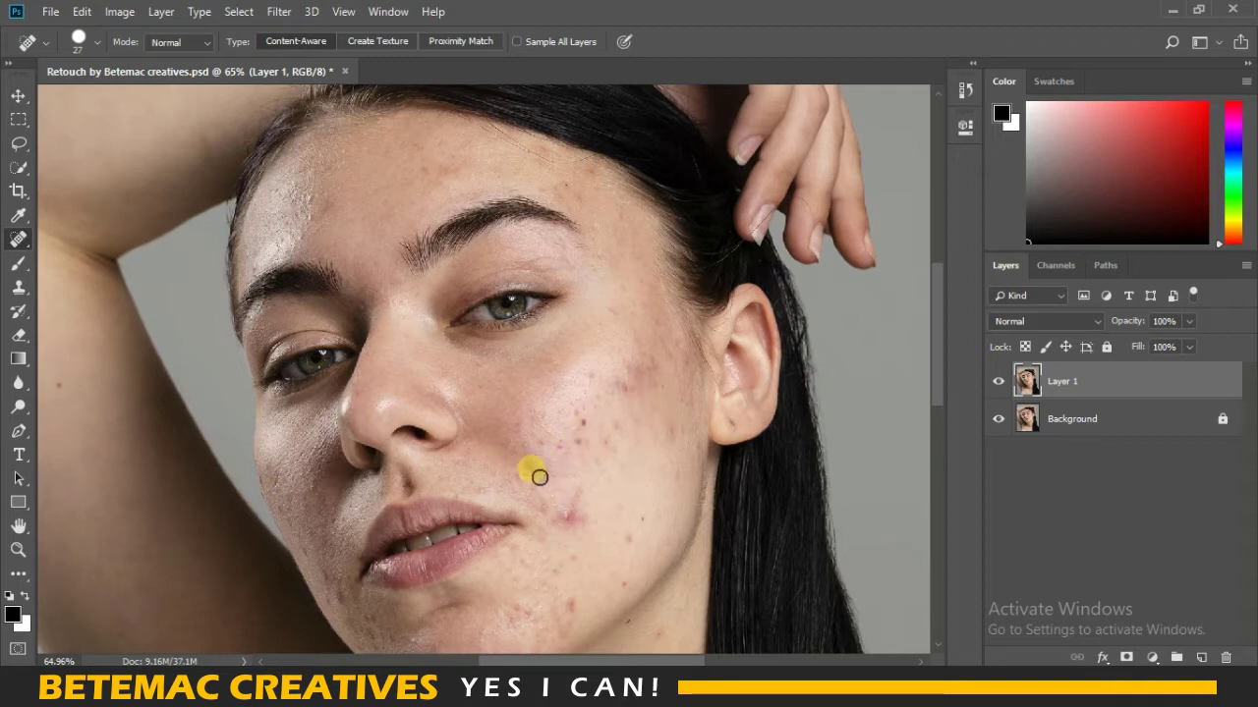
pyautogui.click(537, 469)
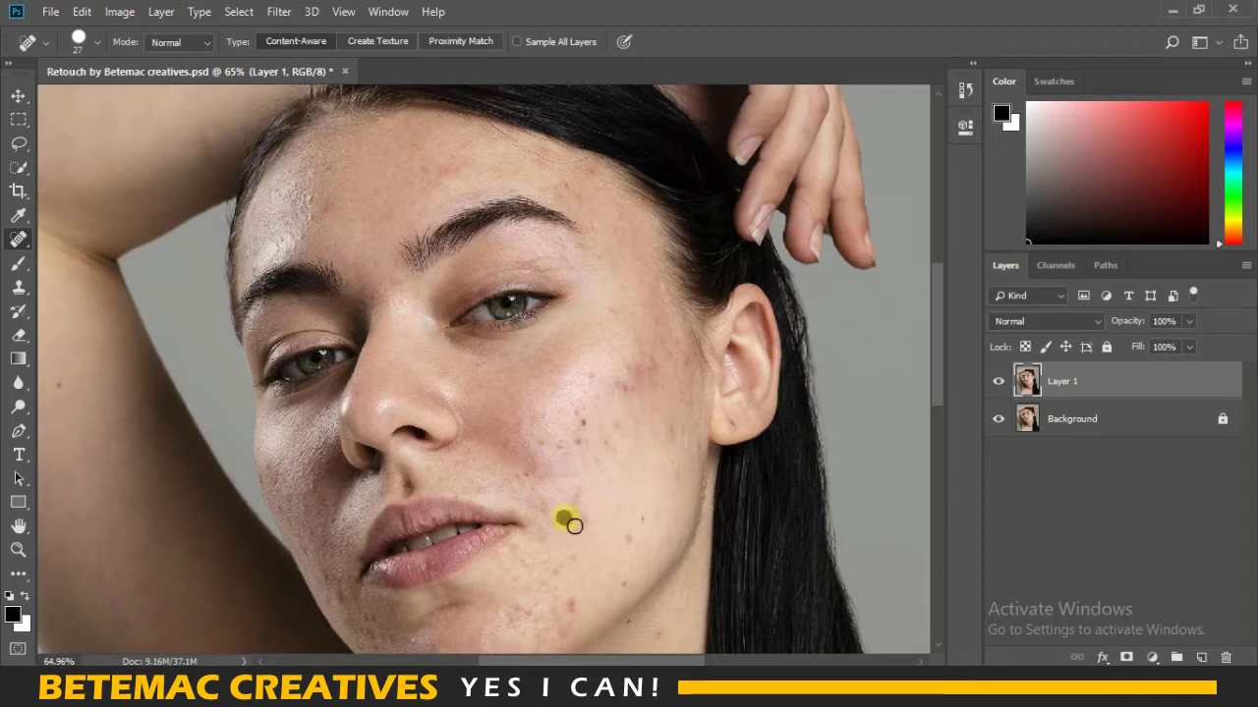
pyautogui.click(570, 509)
# Step: Heal the remaining cheek blemishes, including the outer and lower cheek
pyautogui.scroll(-3, 659, 488)
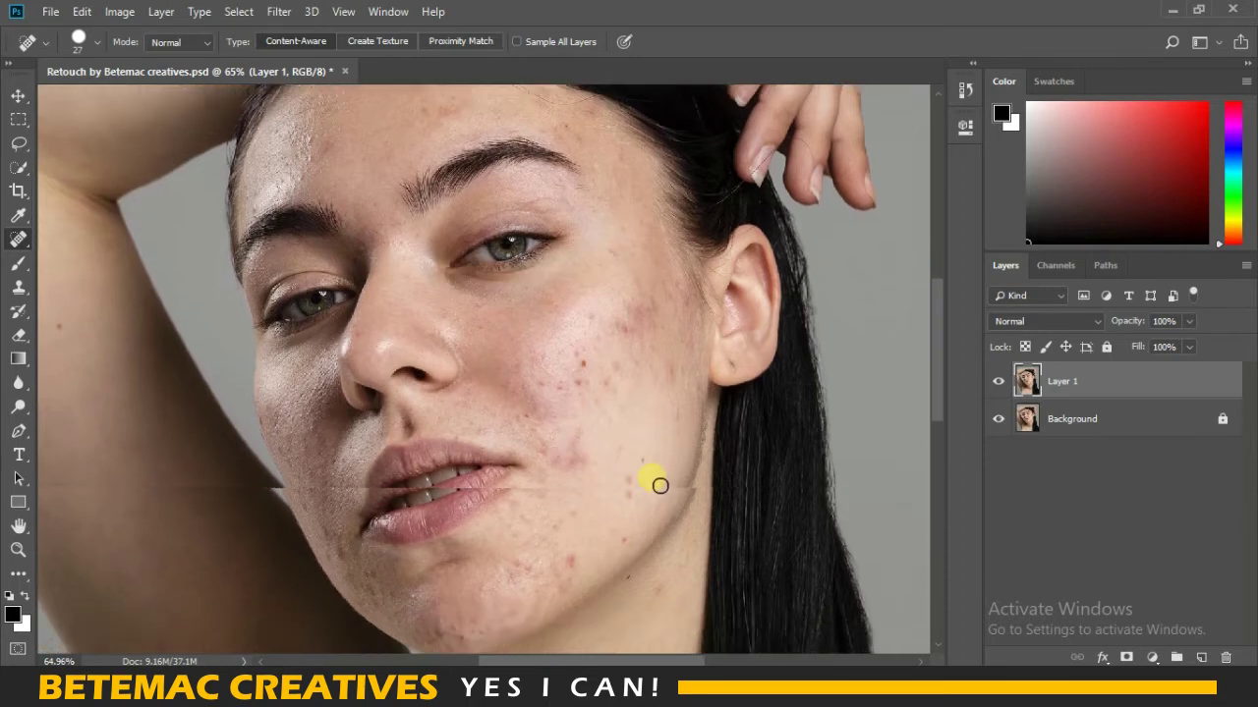
pyautogui.scroll(1, 657, 488)
pyautogui.scroll(2, 657, 487)
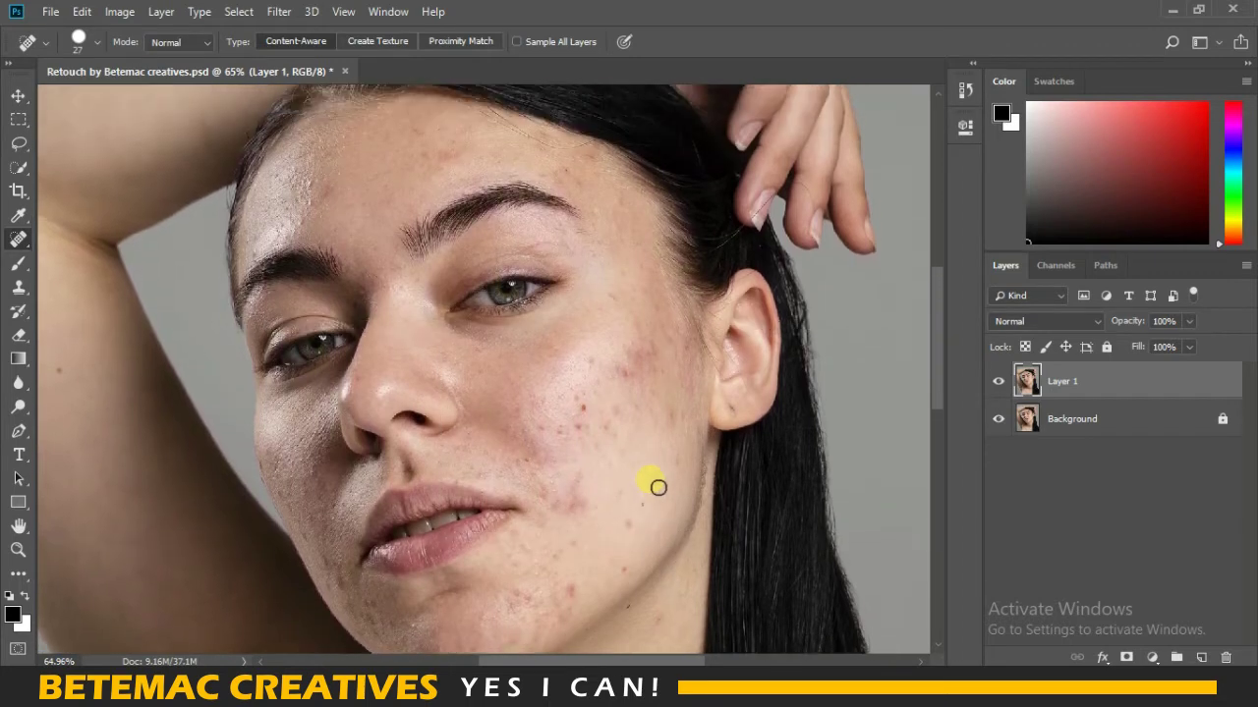
pyautogui.scroll(1, 657, 487)
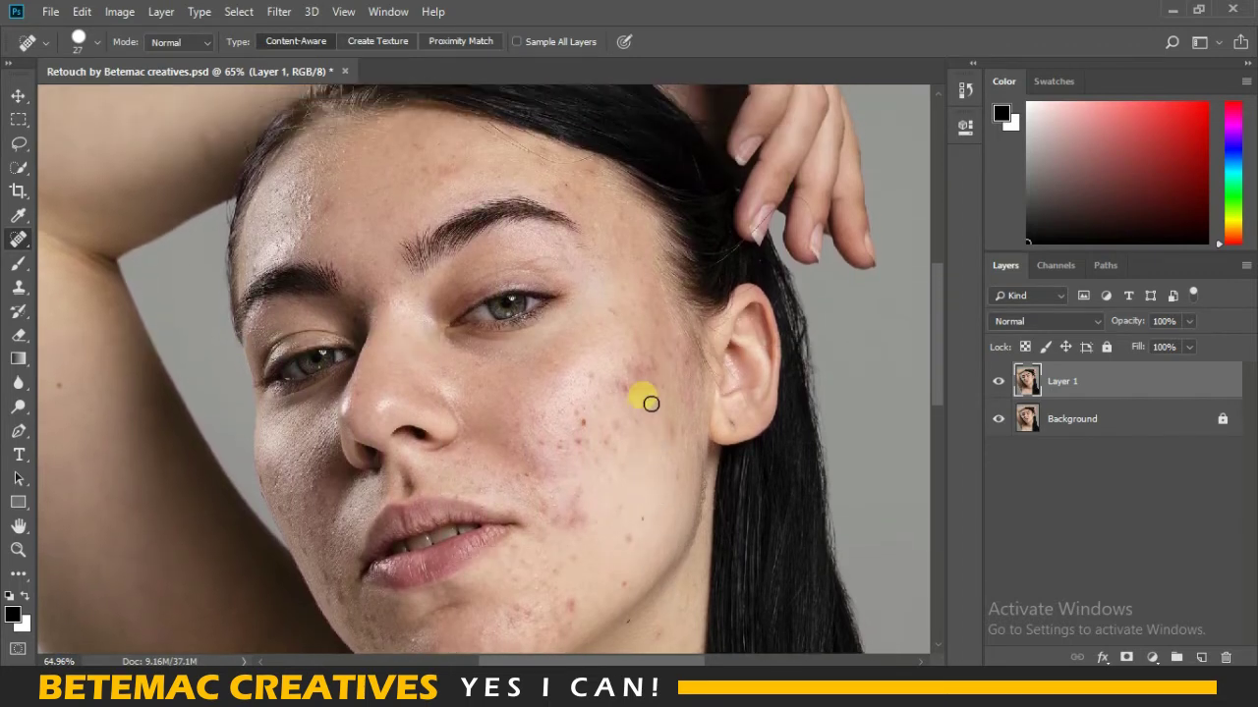
pyautogui.click(592, 431)
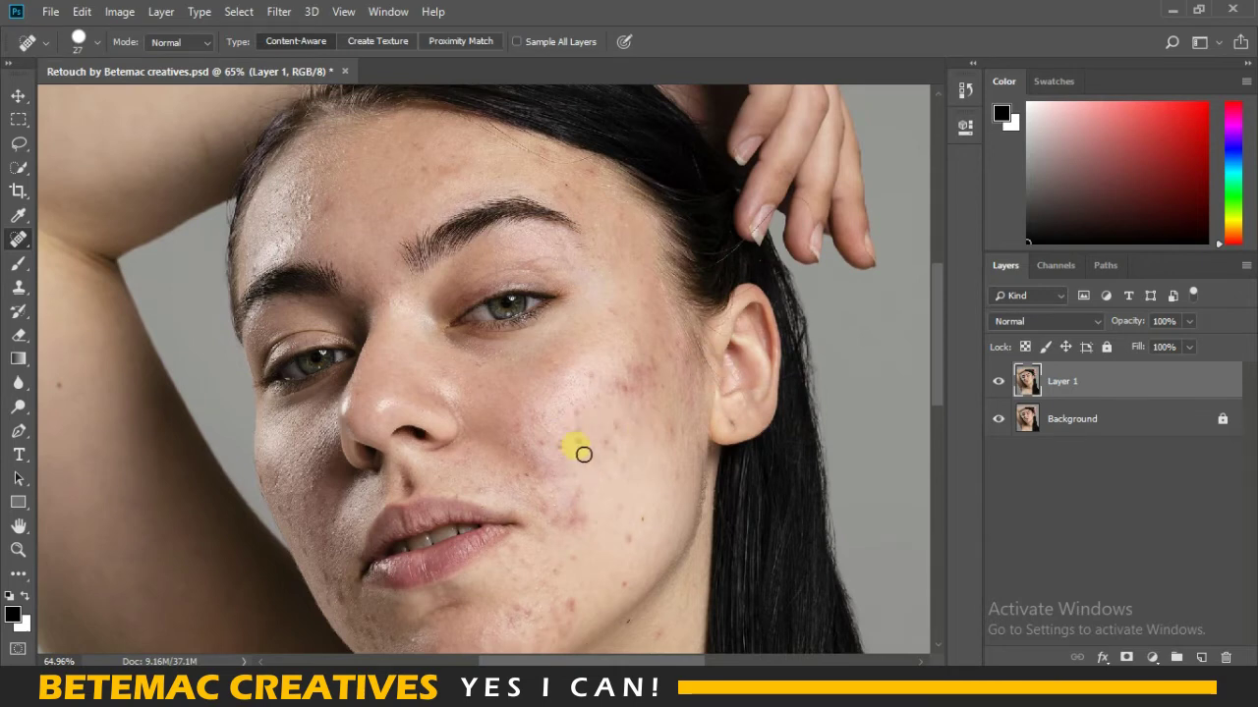
pyautogui.click(616, 429)
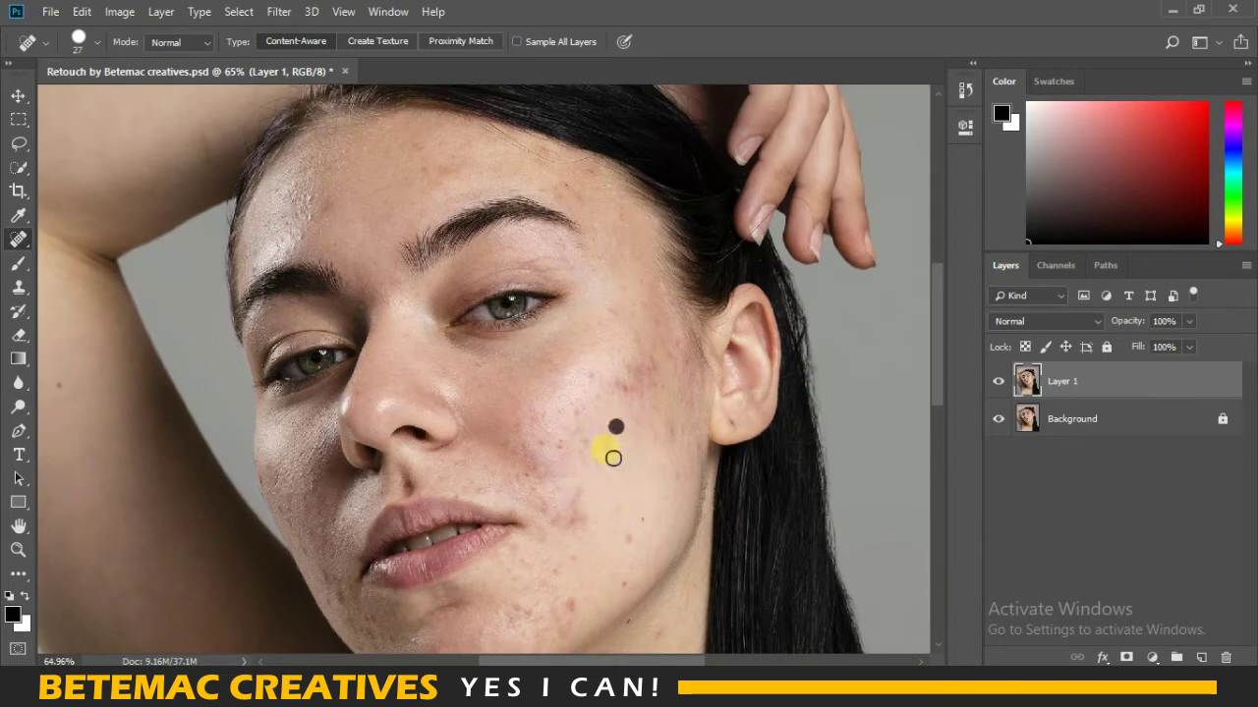
pyautogui.click(613, 449)
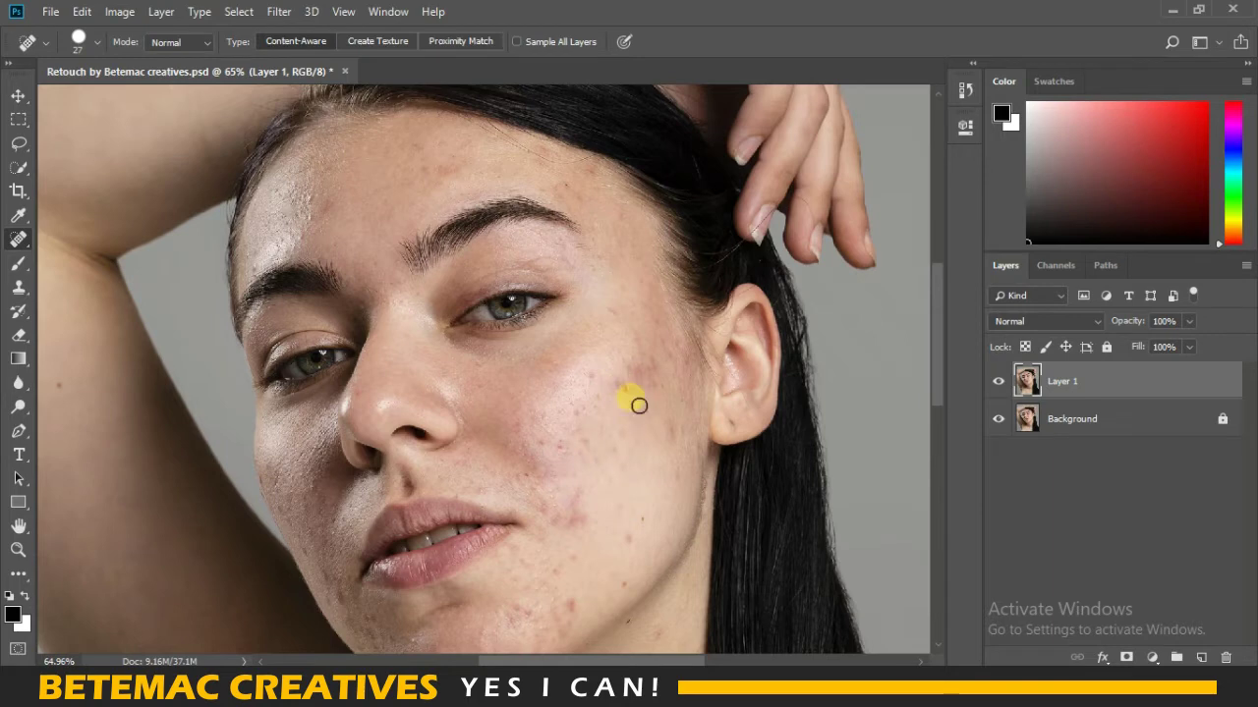
pyautogui.click(671, 433)
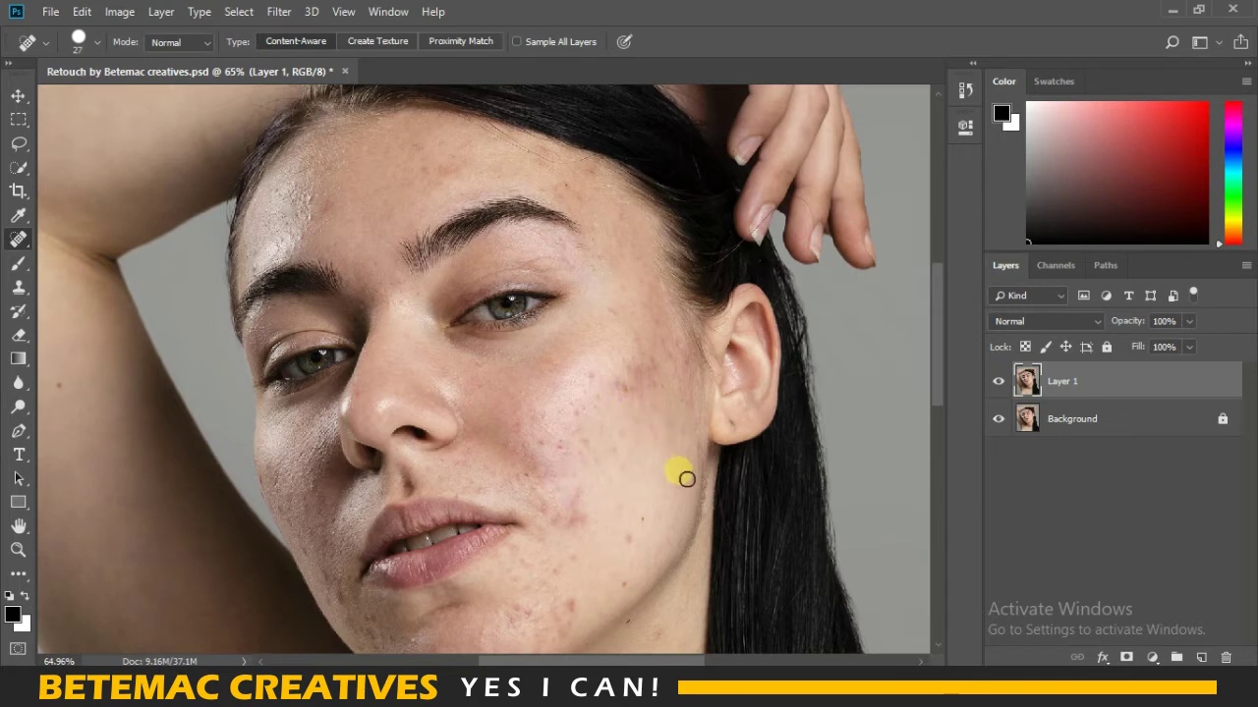
pyautogui.click(686, 479)
# Step: Heal the small blemishes along the jawline and on the chin
pyautogui.scroll(-5, 651, 511)
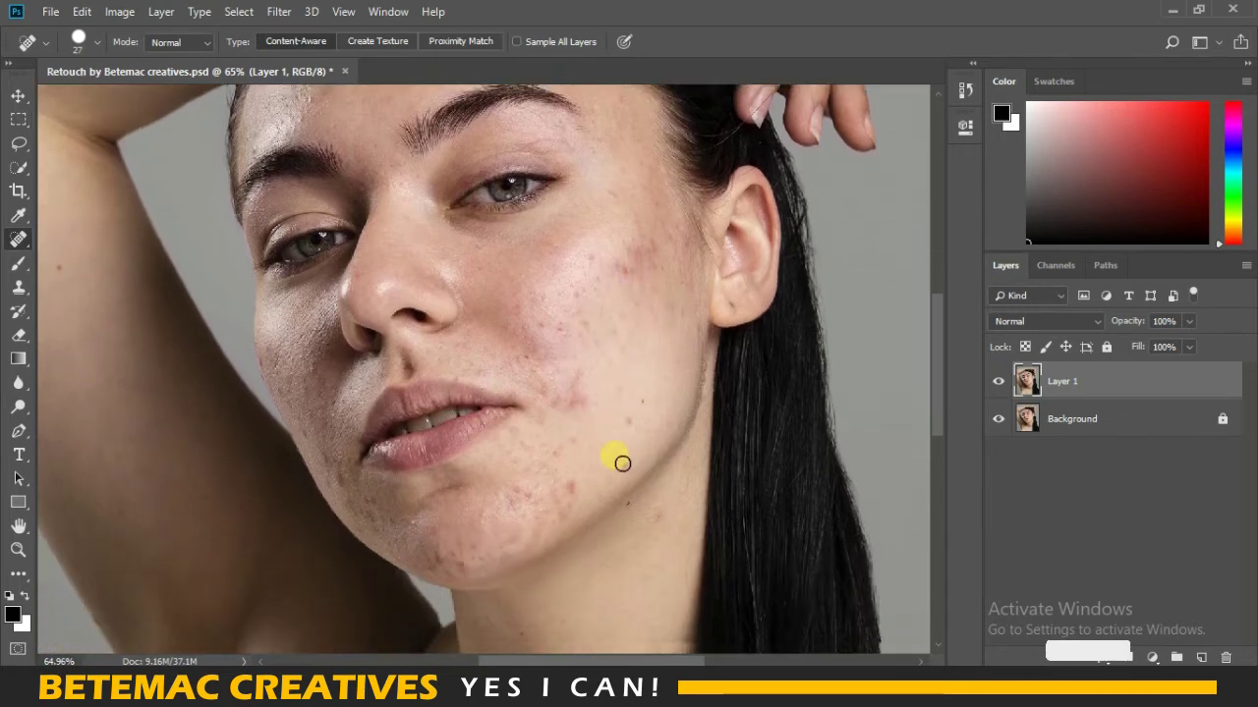
pyautogui.click(644, 403)
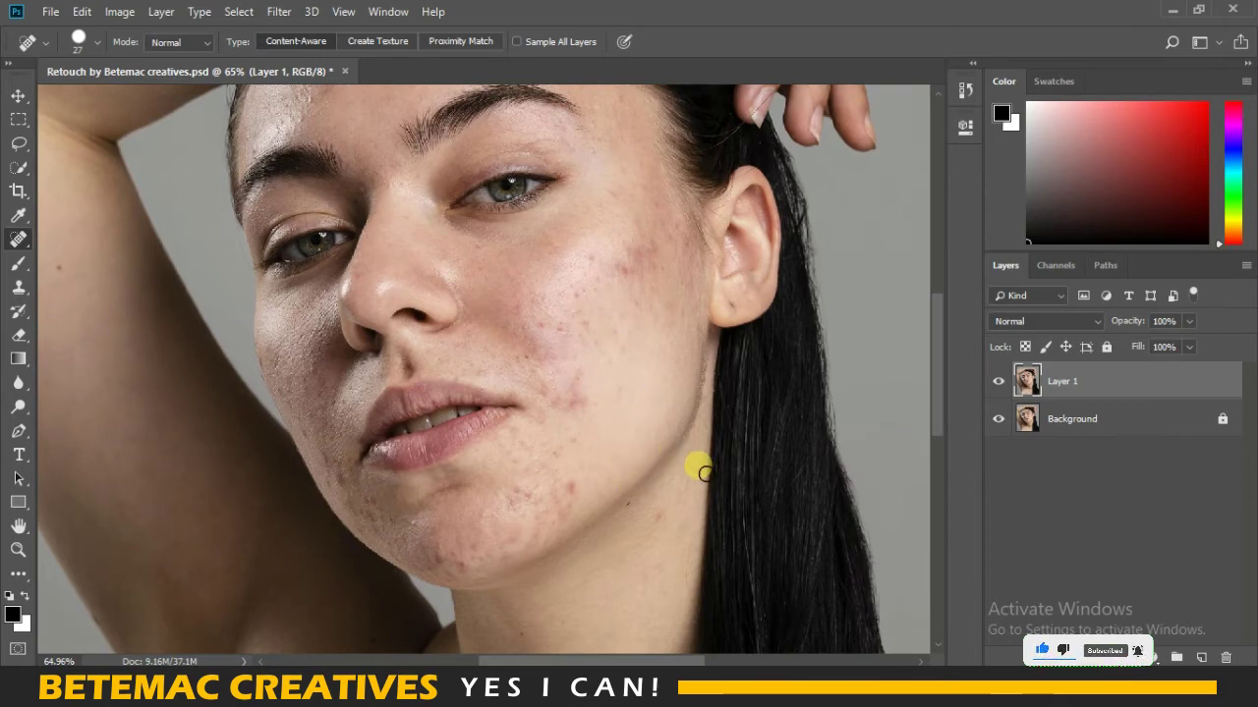
pyautogui.click(458, 564)
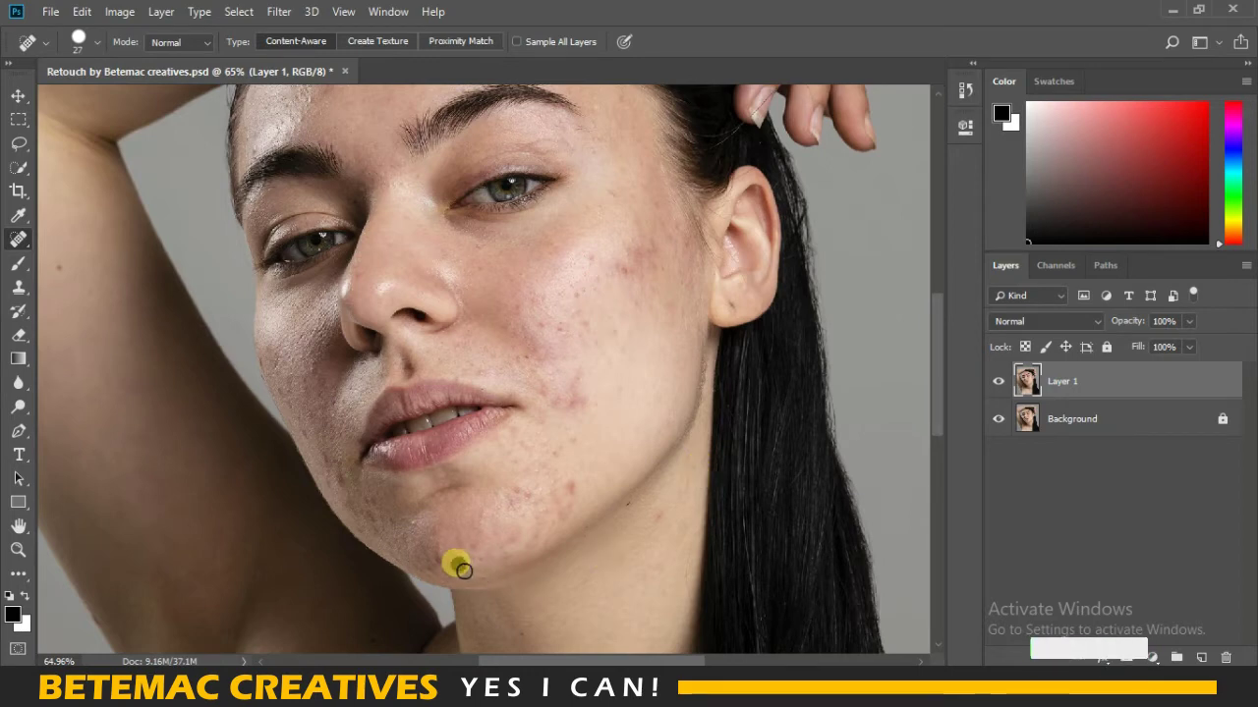
pyautogui.click(439, 555)
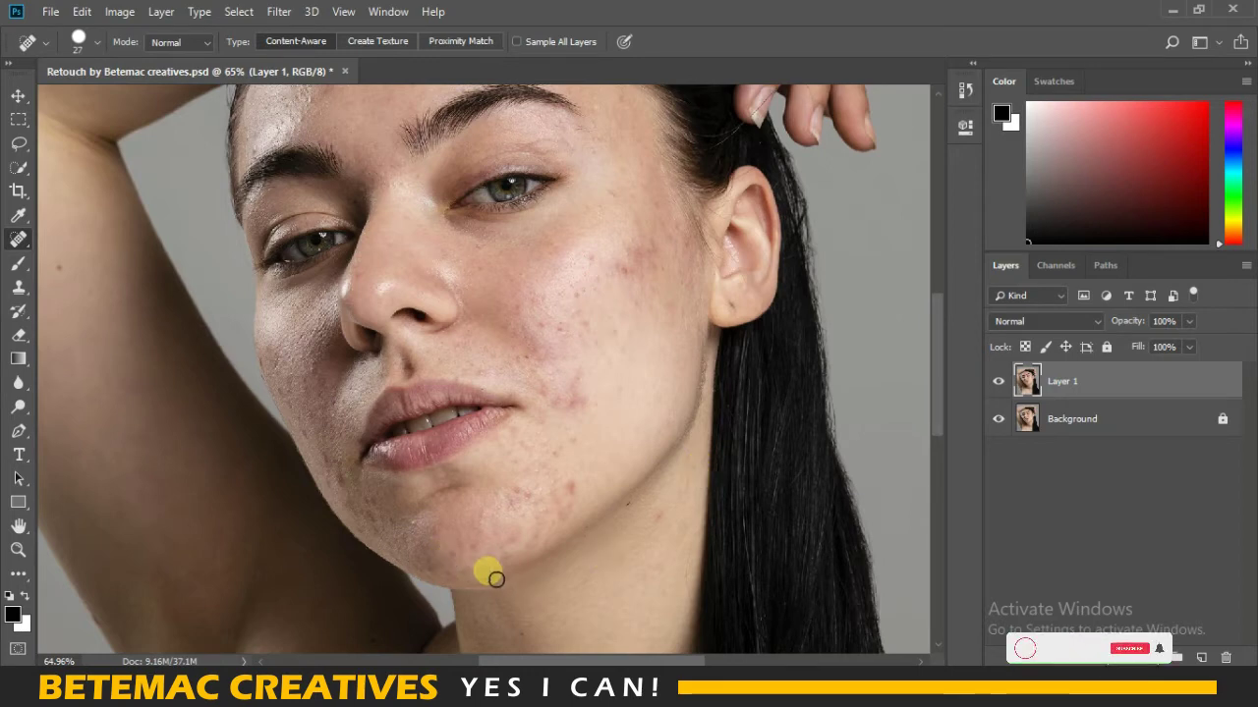
pyautogui.click(575, 488)
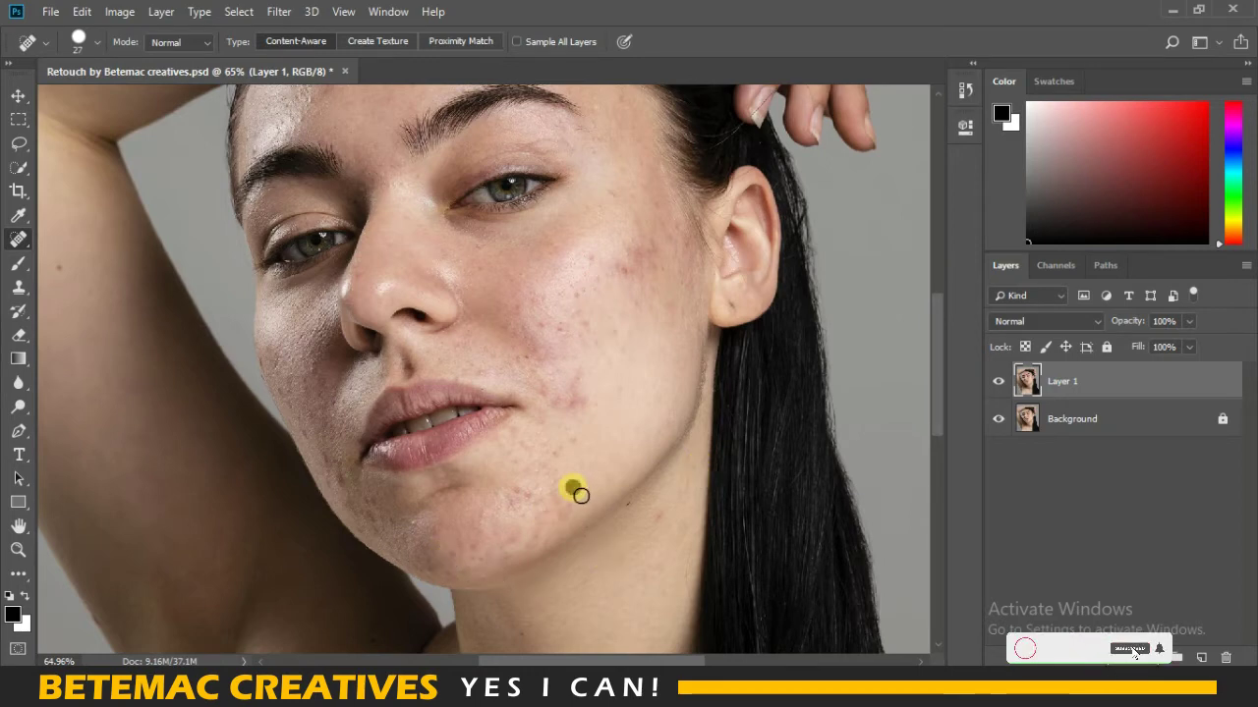
pyautogui.click(522, 497)
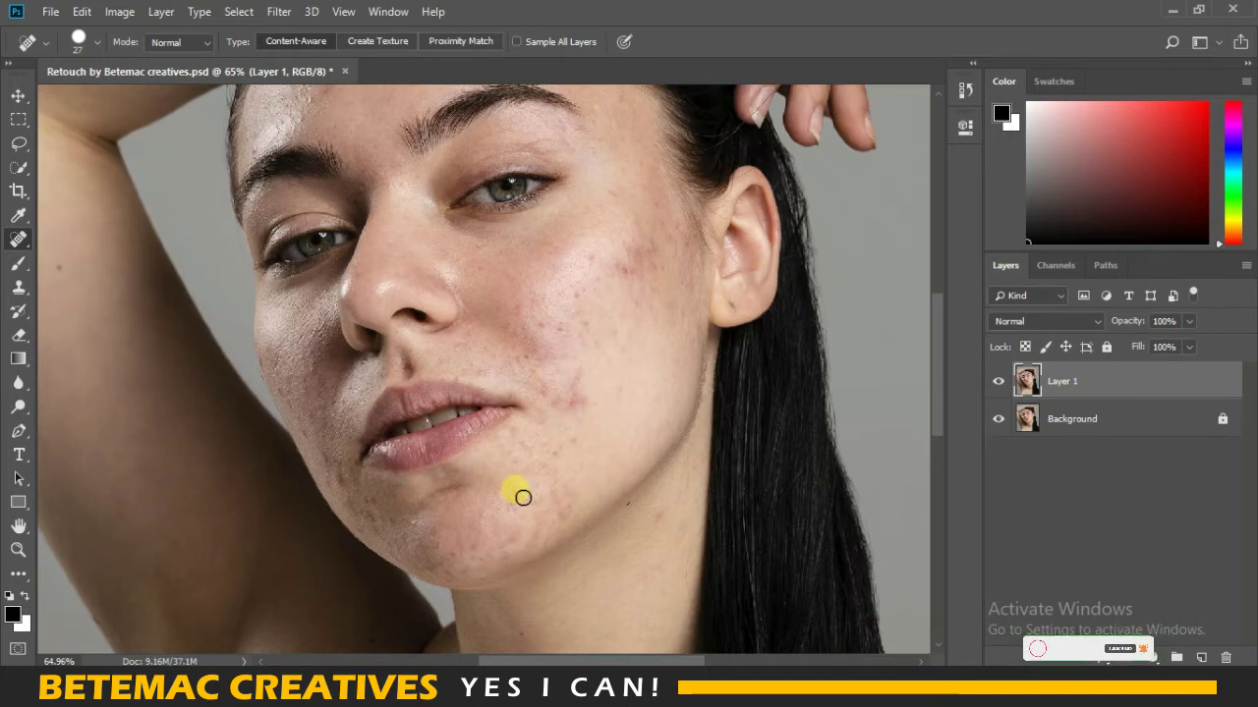
# Step: Toggle Layer 1's visibility to compare the retouch against the original photo
pyautogui.scroll(2, 373, 501)
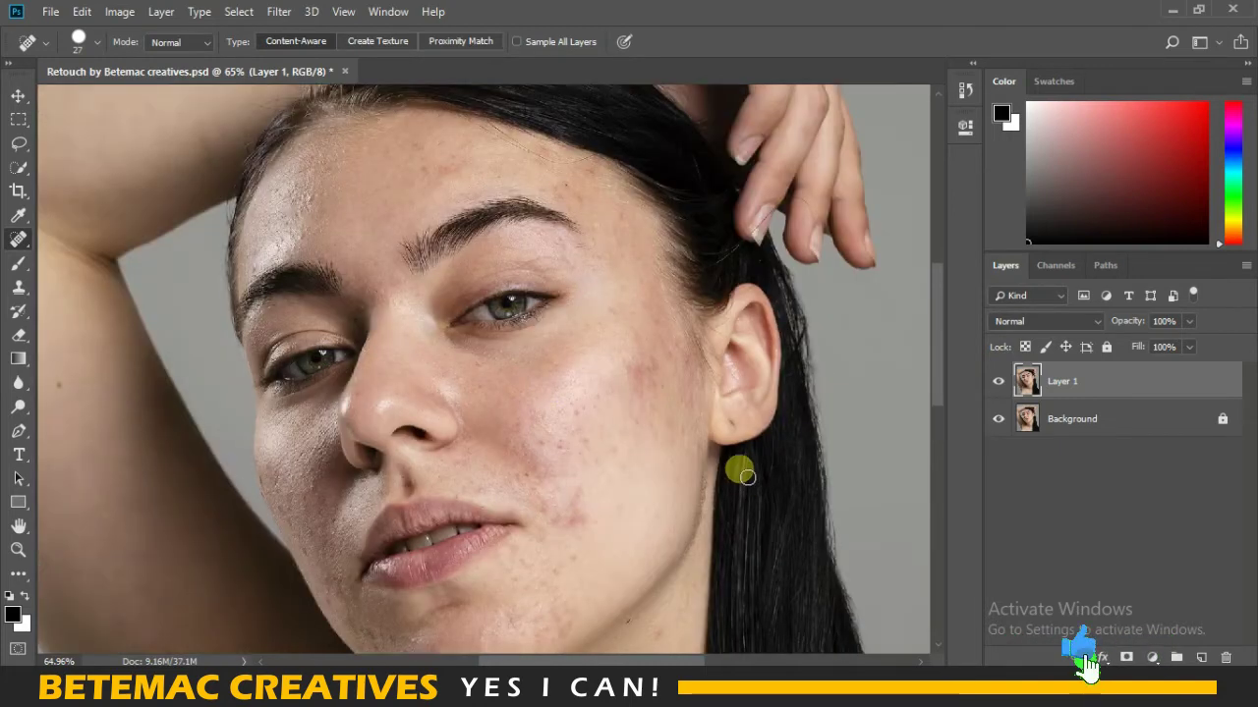
pyautogui.scroll(-2, 737, 470)
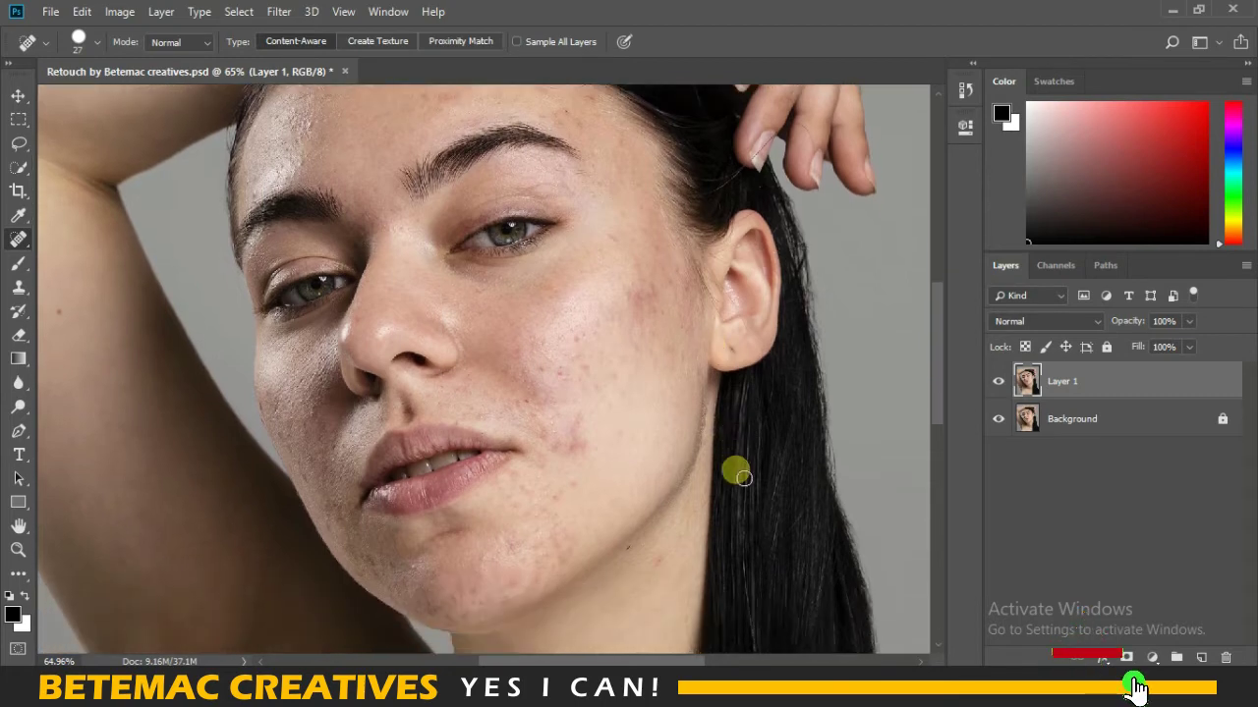
pyautogui.scroll(-3, 629, 300)
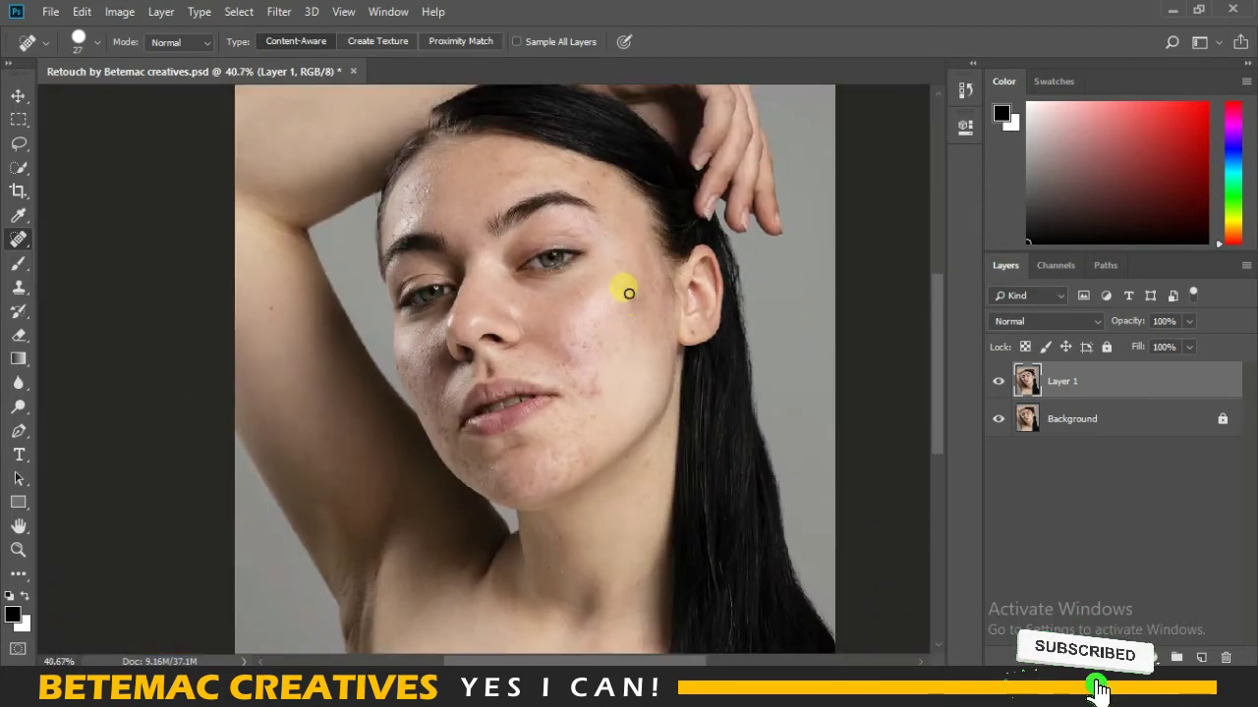
pyautogui.scroll(-1, 629, 295)
pyautogui.scroll(1, 629, 292)
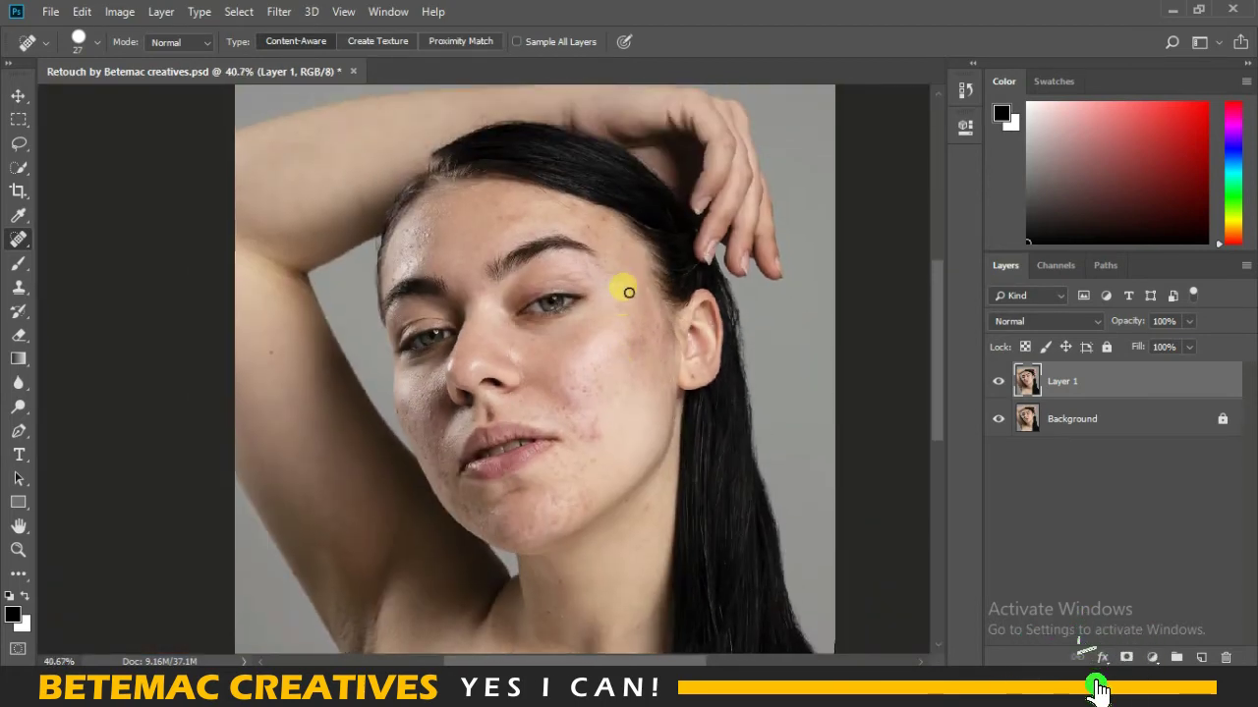
pyautogui.click(998, 381)
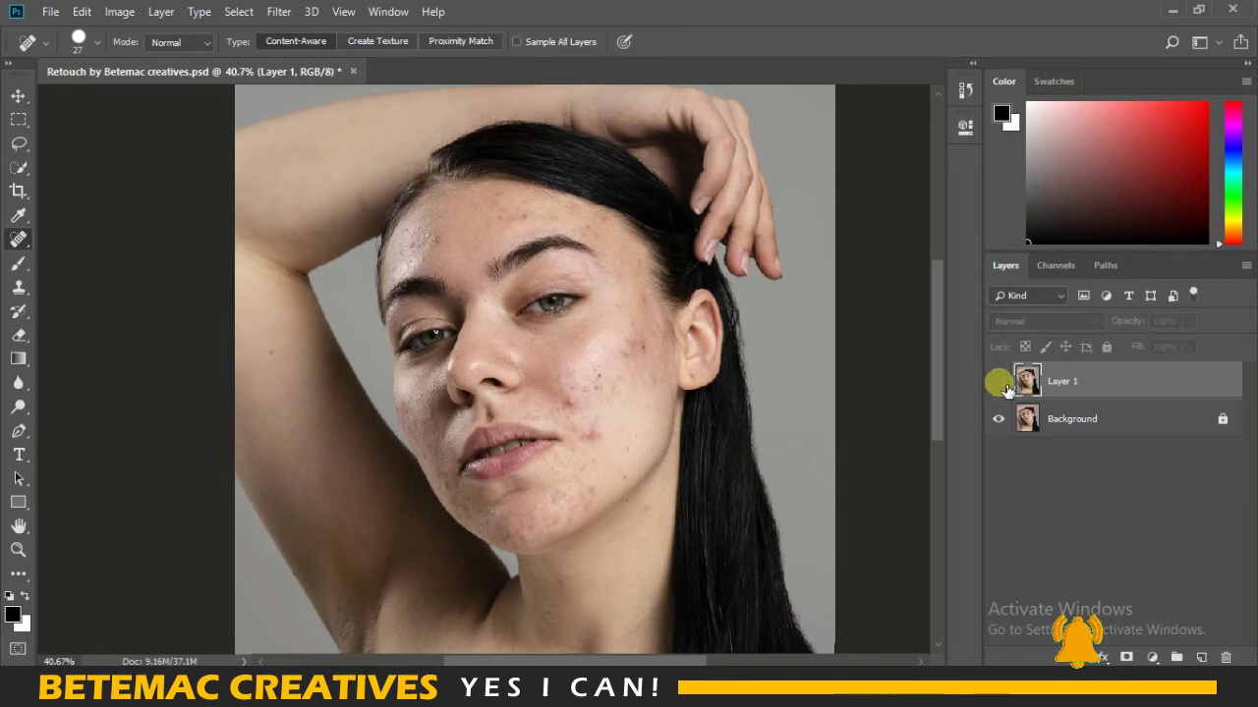
pyautogui.click(999, 382)
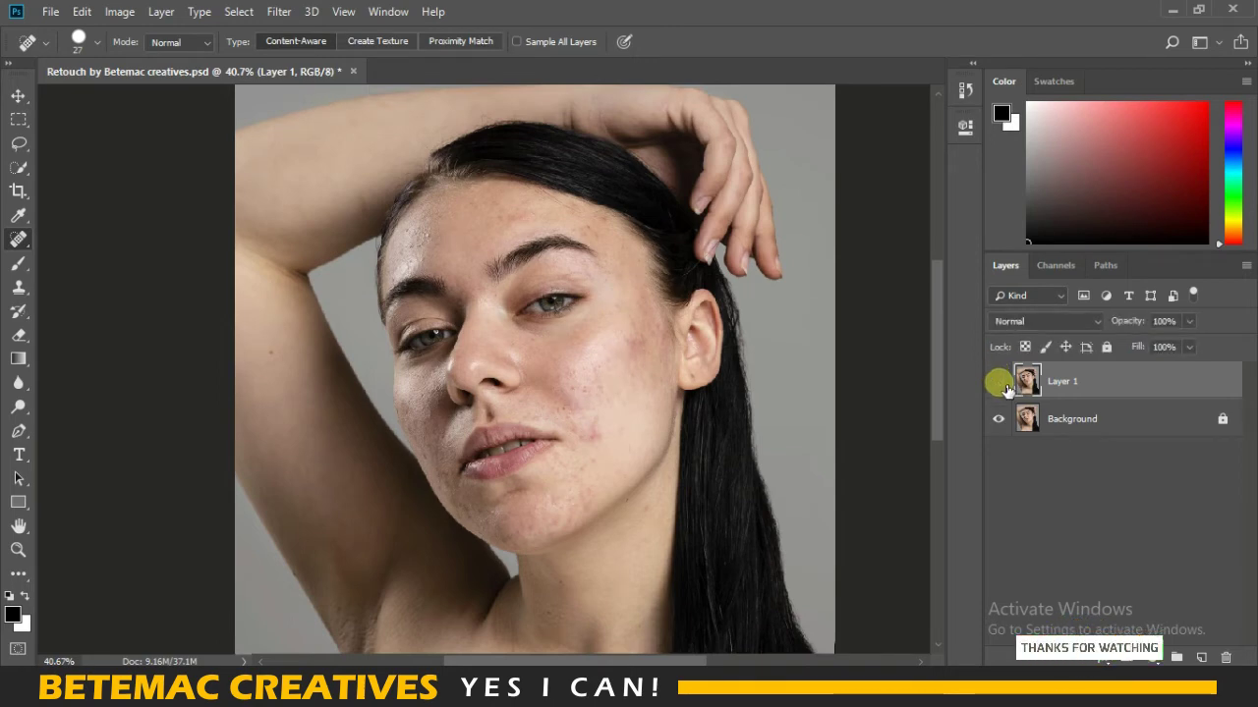
pyautogui.click(999, 382)
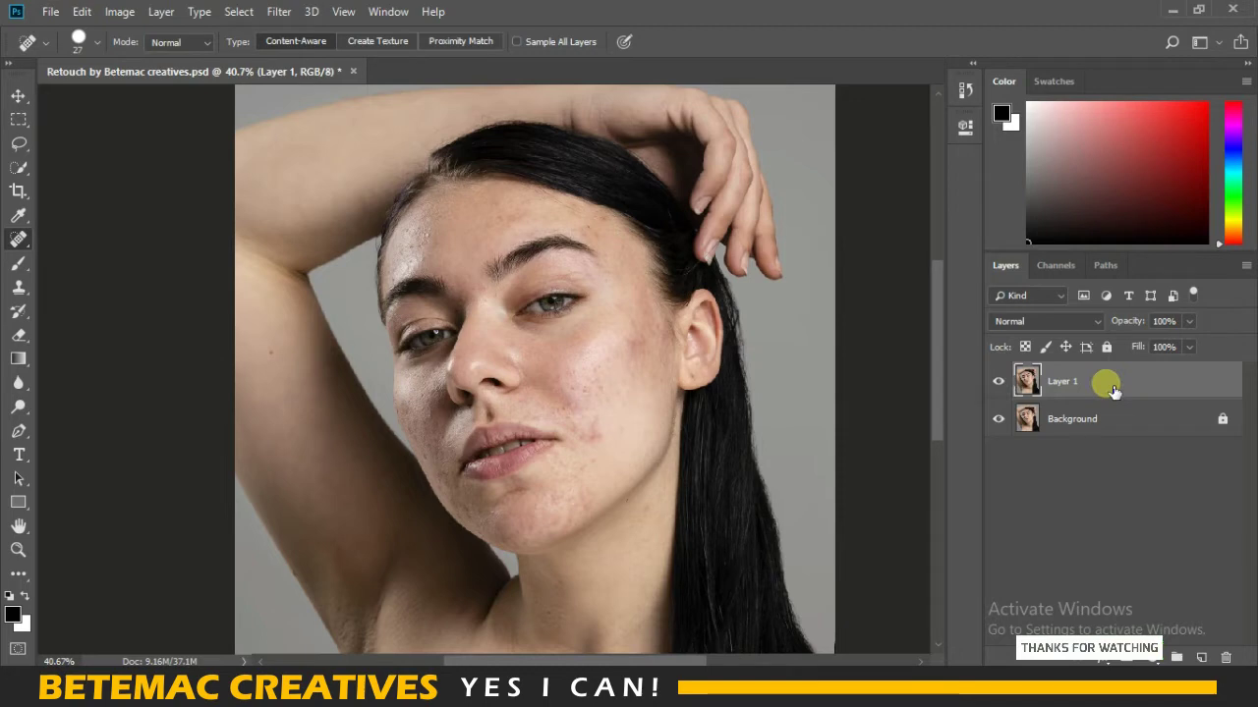
# Step: Duplicate Layer 1 twice as 'lower freq/color' and 'higher freq/texture', hiding the texture copy
pyautogui.hotkey('ctrl', 'j')
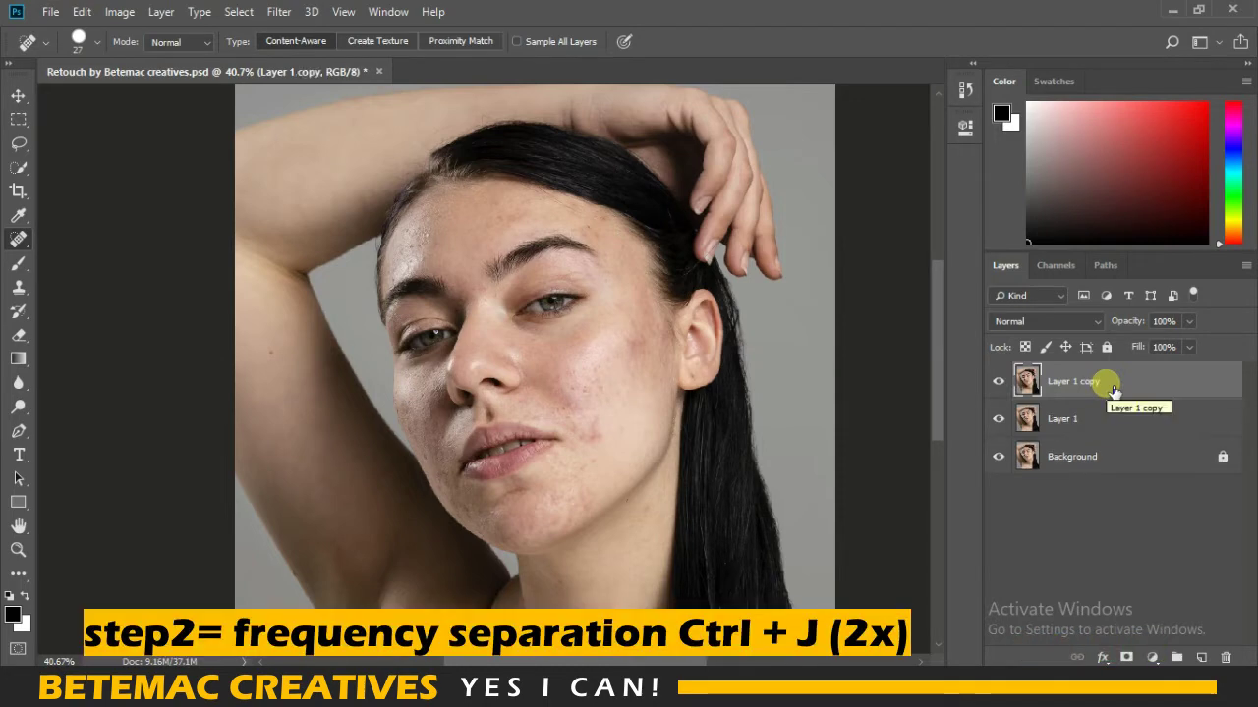
pyautogui.hotkey('ctrl', 'j')
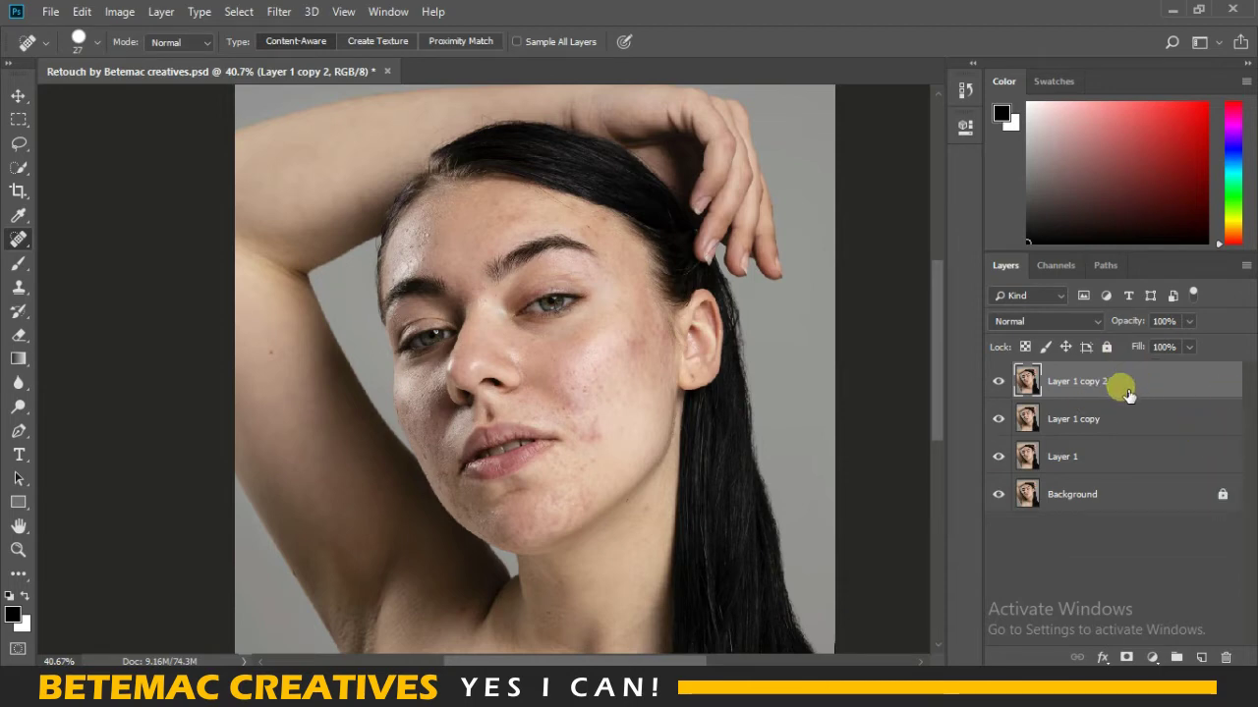
pyautogui.doubleClick(1087, 425)
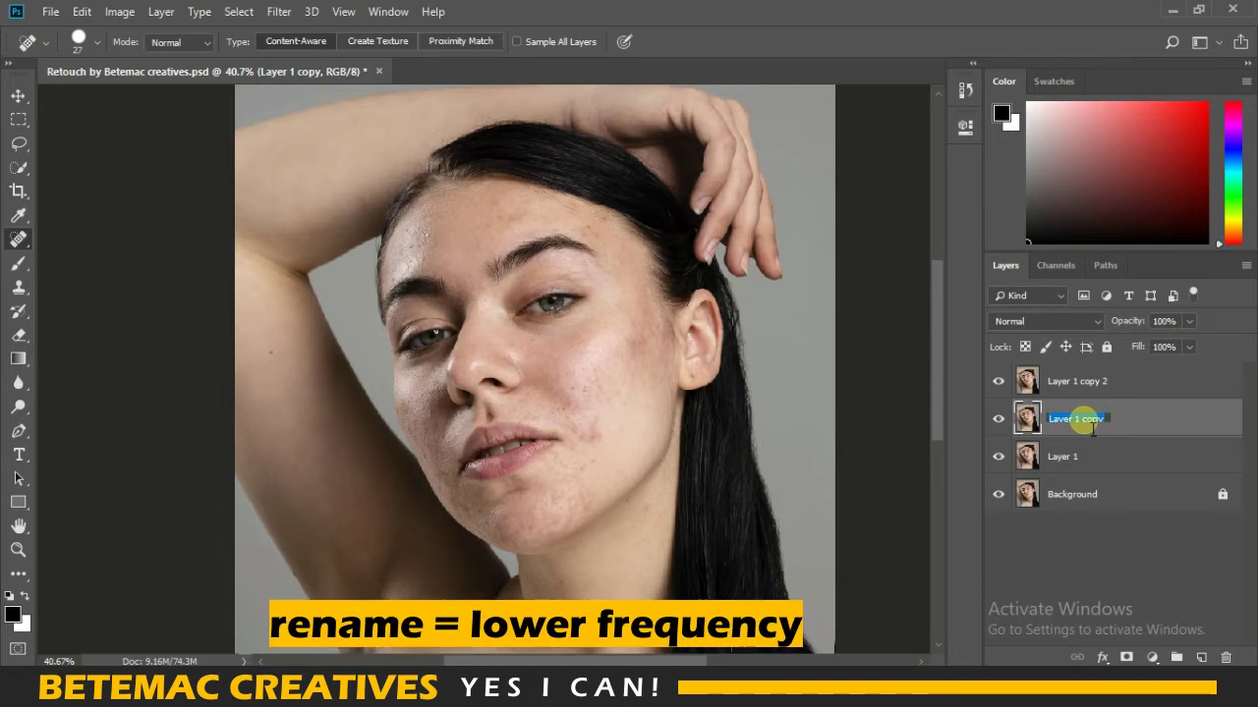
pyautogui.press('BackSpace')
pyautogui.write('lower frequency')
pyautogui.doubleClick(1089, 383)
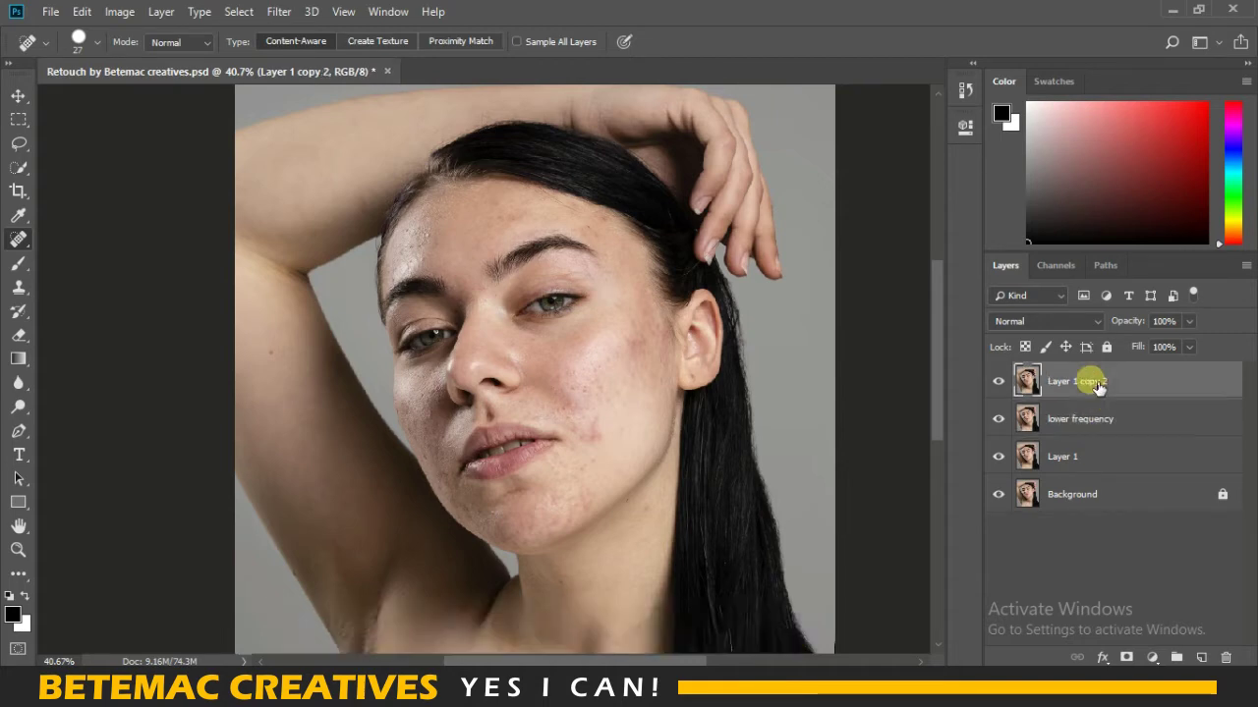
pyautogui.write('higher frequency')
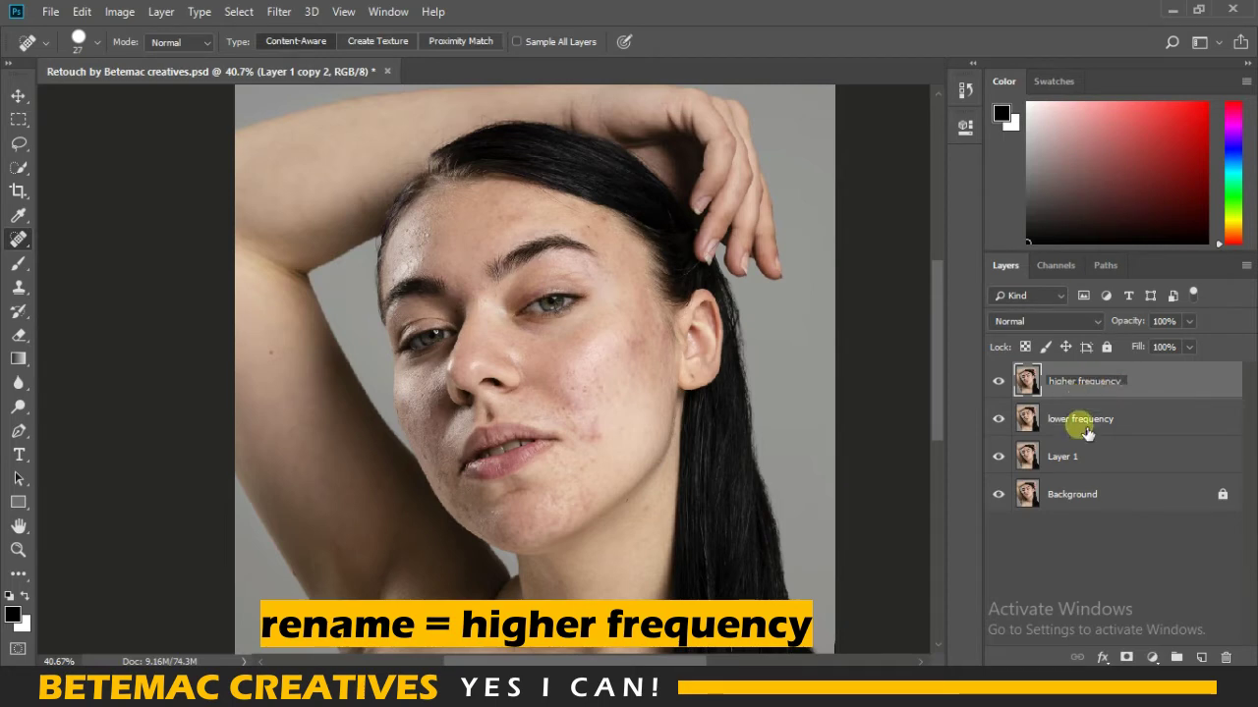
pyautogui.click(1079, 548)
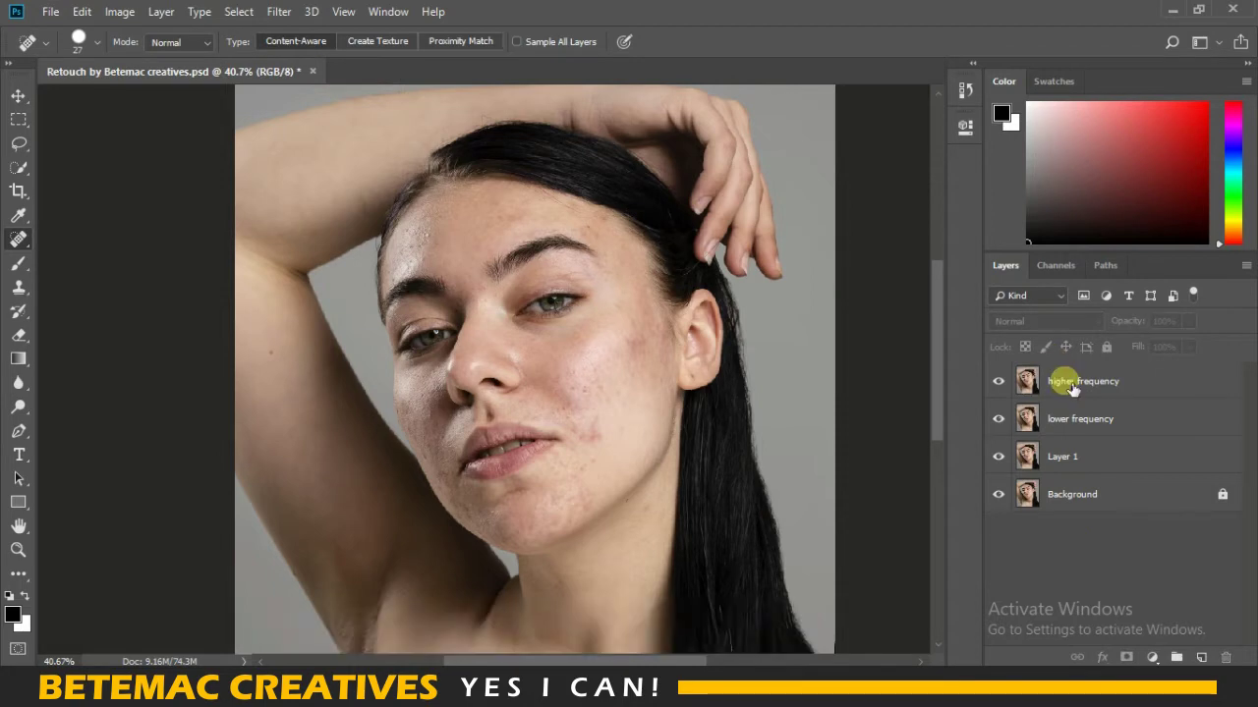
pyautogui.click(999, 381)
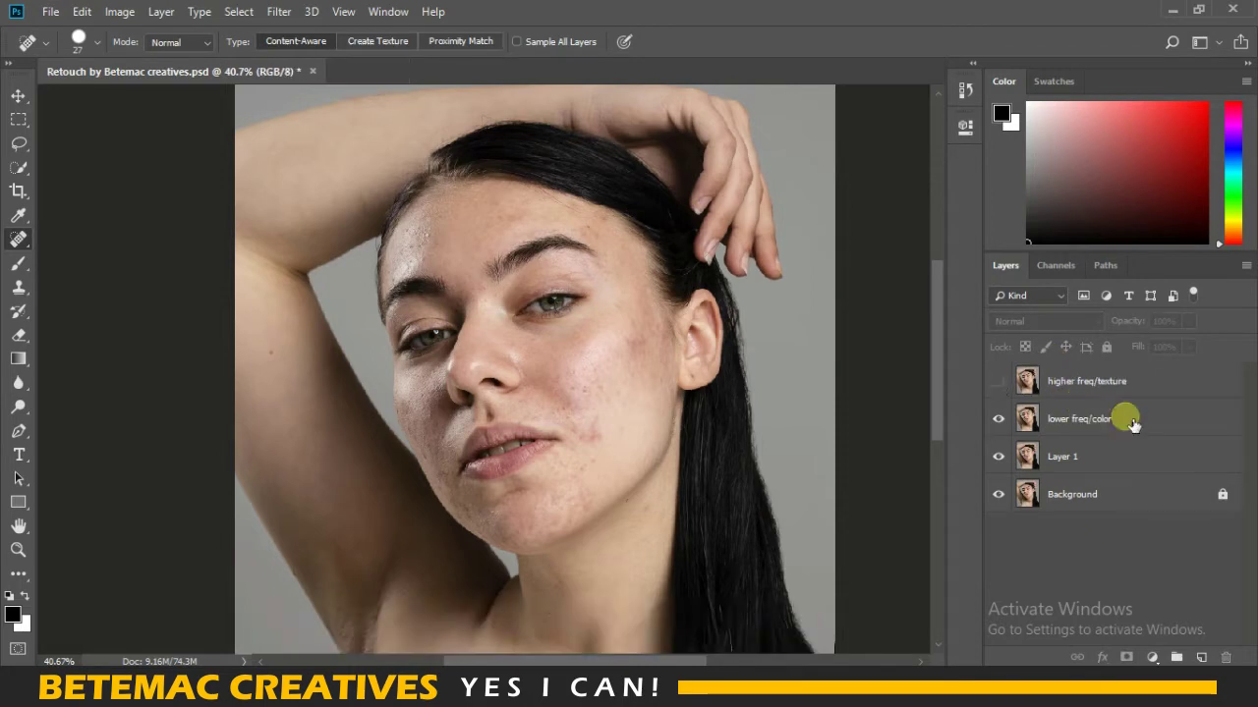
pyautogui.click(1120, 417)
pyautogui.click(278, 12)
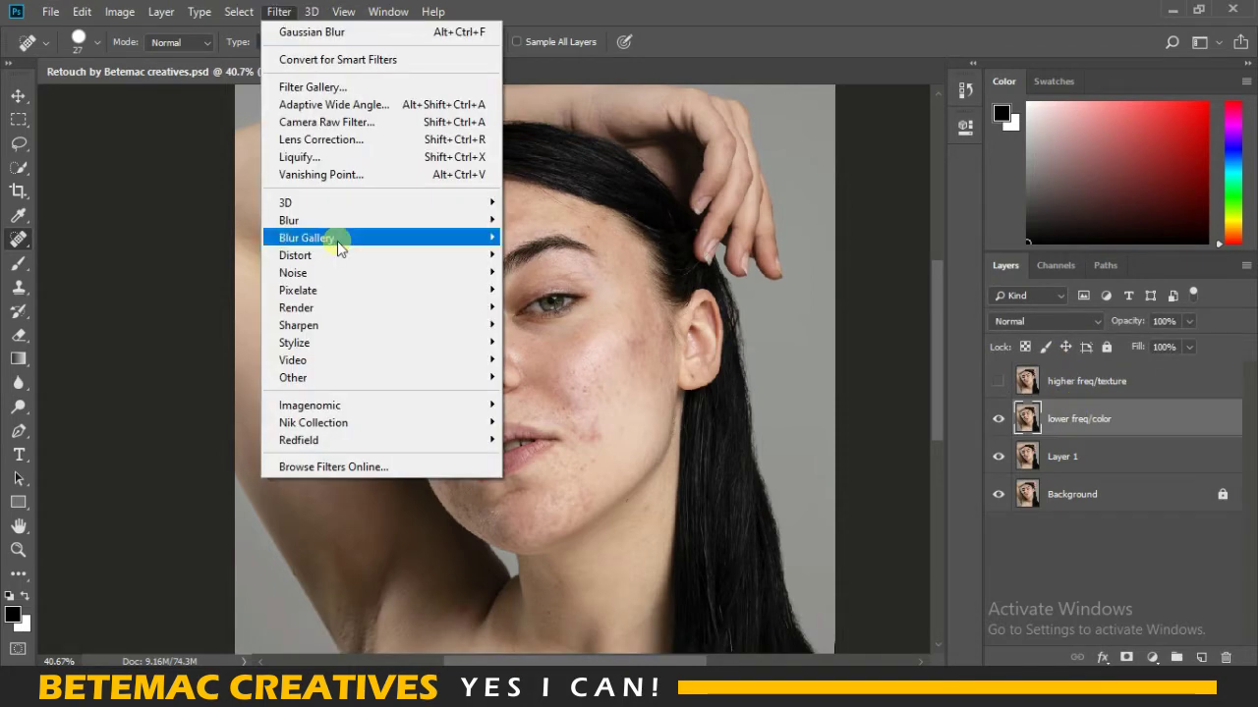
# Step: Apply a Gaussian Blur with a 6.0 pixel radius to the lower freq/color layer
pyautogui.moveTo(288, 220)
pyautogui.click(571, 289)
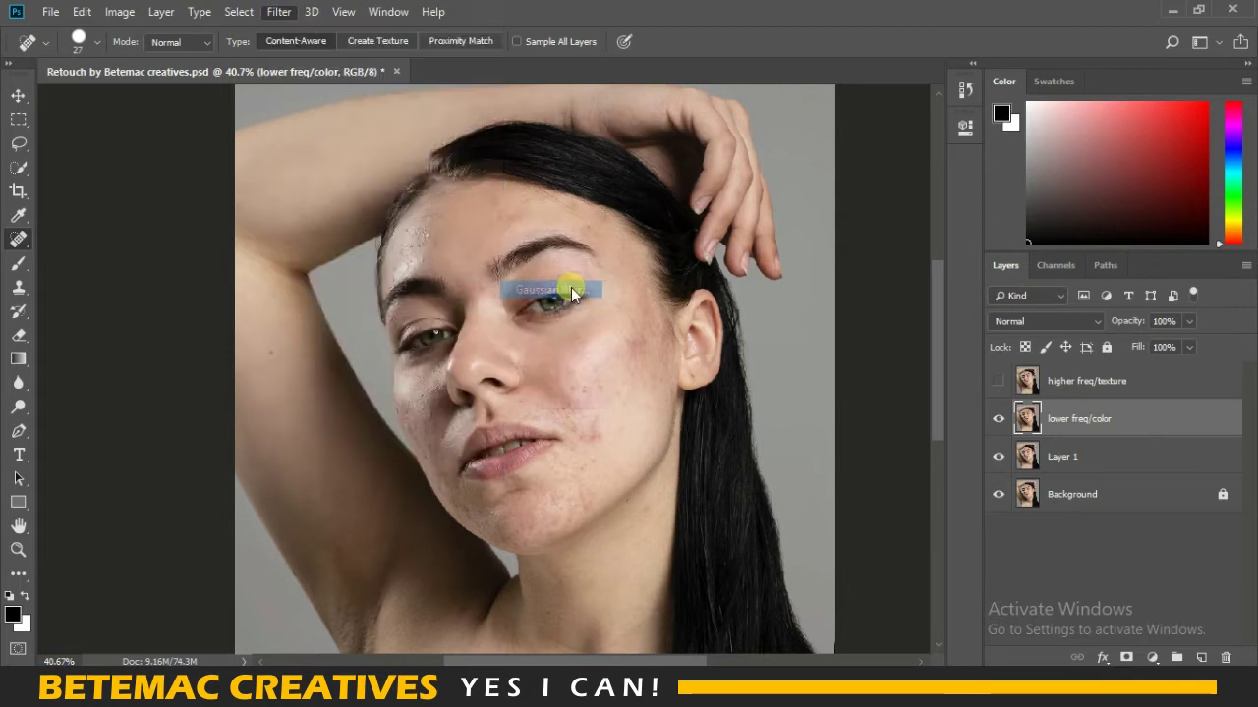
pyautogui.moveTo(586, 113); pyautogui.dragTo(857, 91)
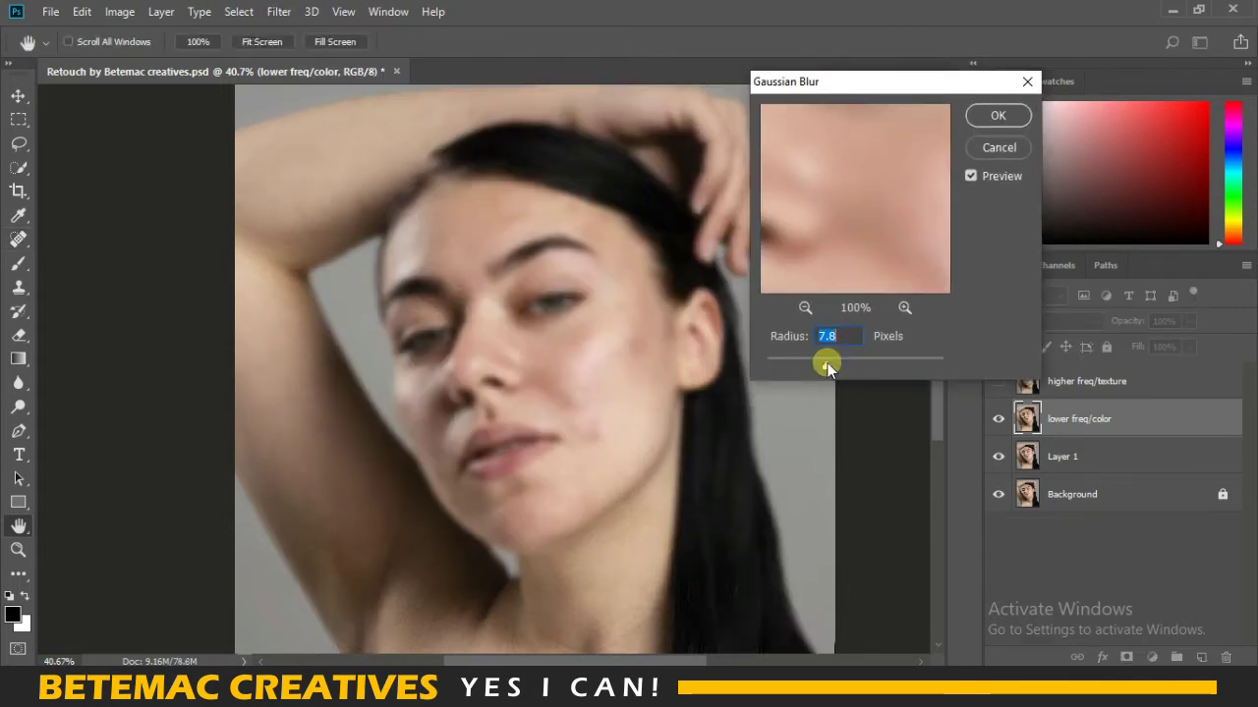
pyautogui.moveTo(827, 363); pyautogui.dragTo(838, 360)
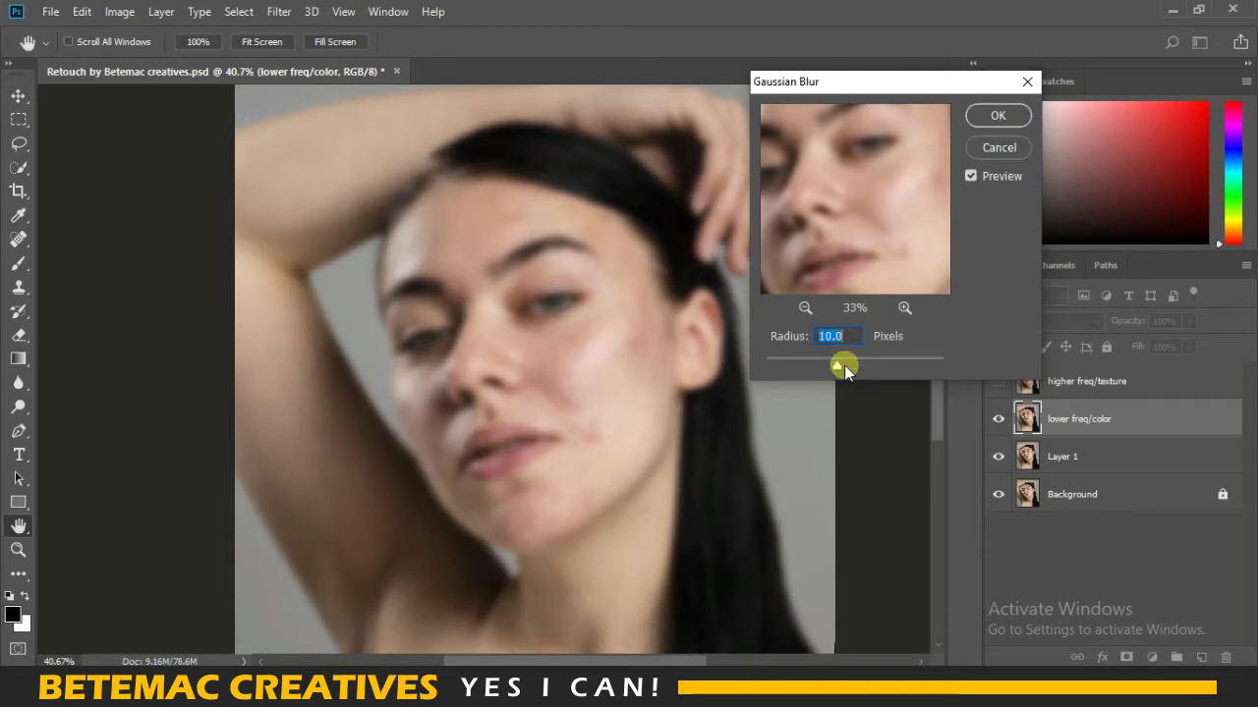
pyautogui.moveTo(832, 366); pyautogui.dragTo(813, 366)
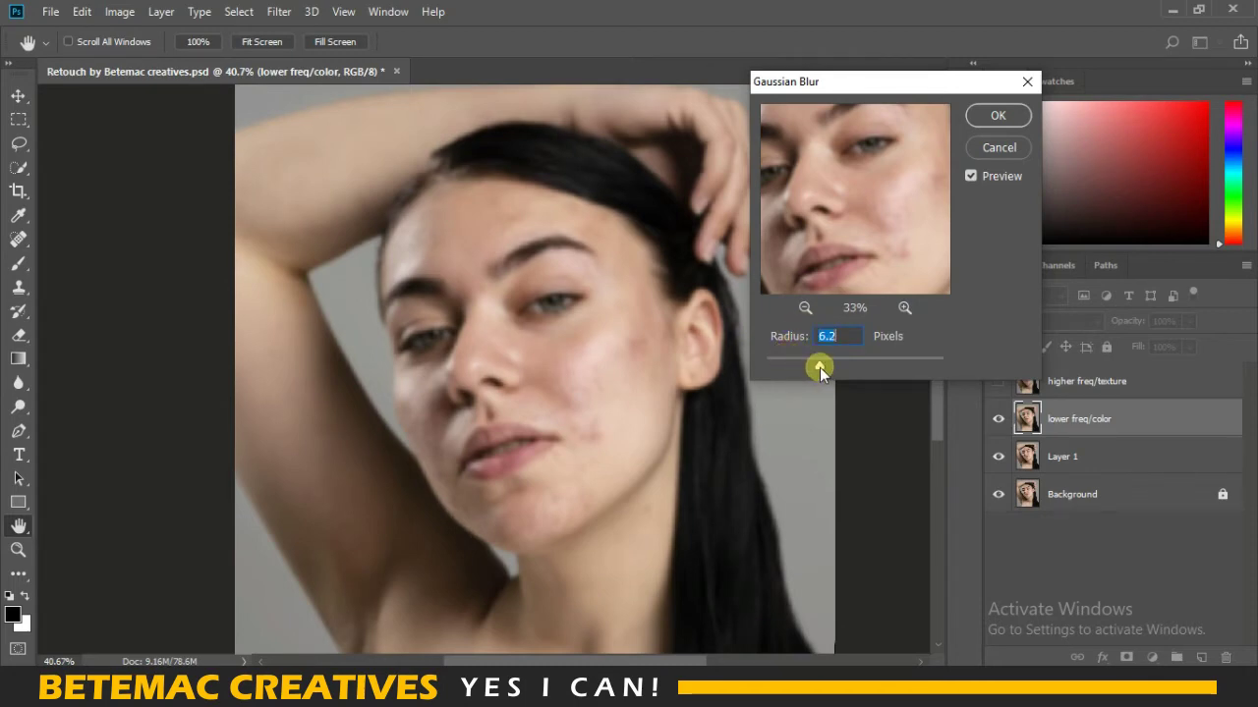
pyautogui.moveTo(820, 371); pyautogui.dragTo(819, 370)
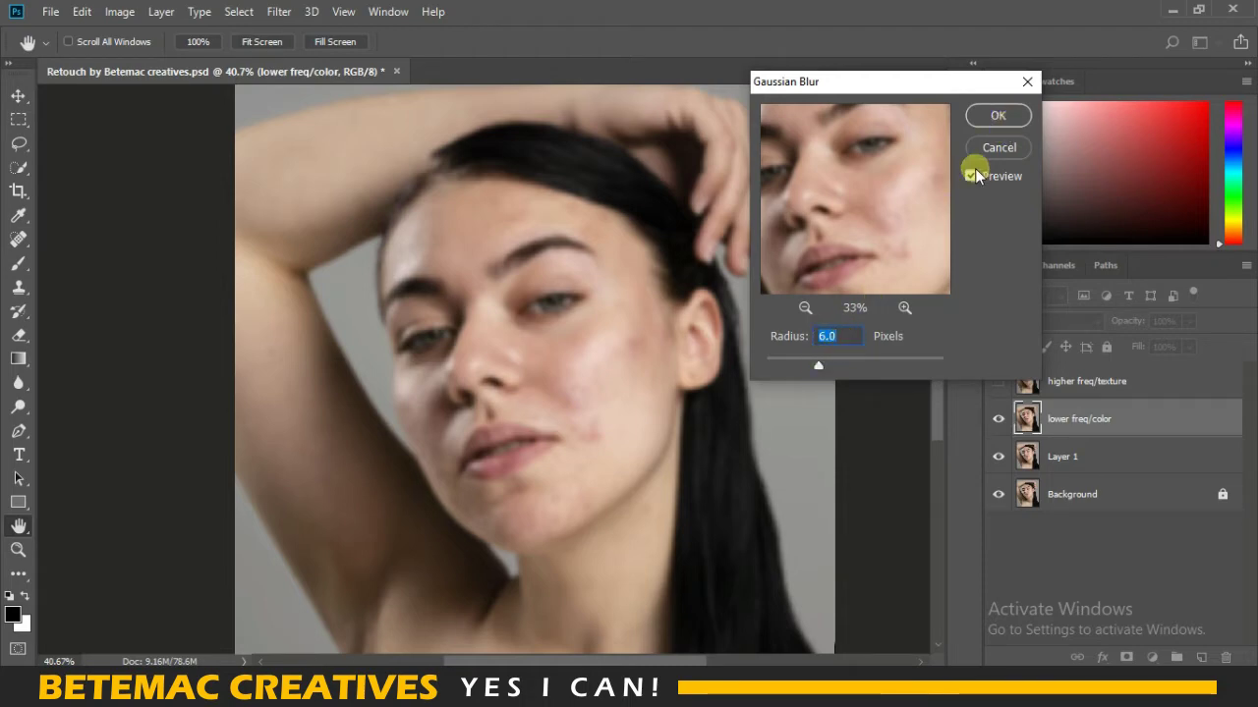
pyautogui.click(975, 176)
pyautogui.click(998, 115)
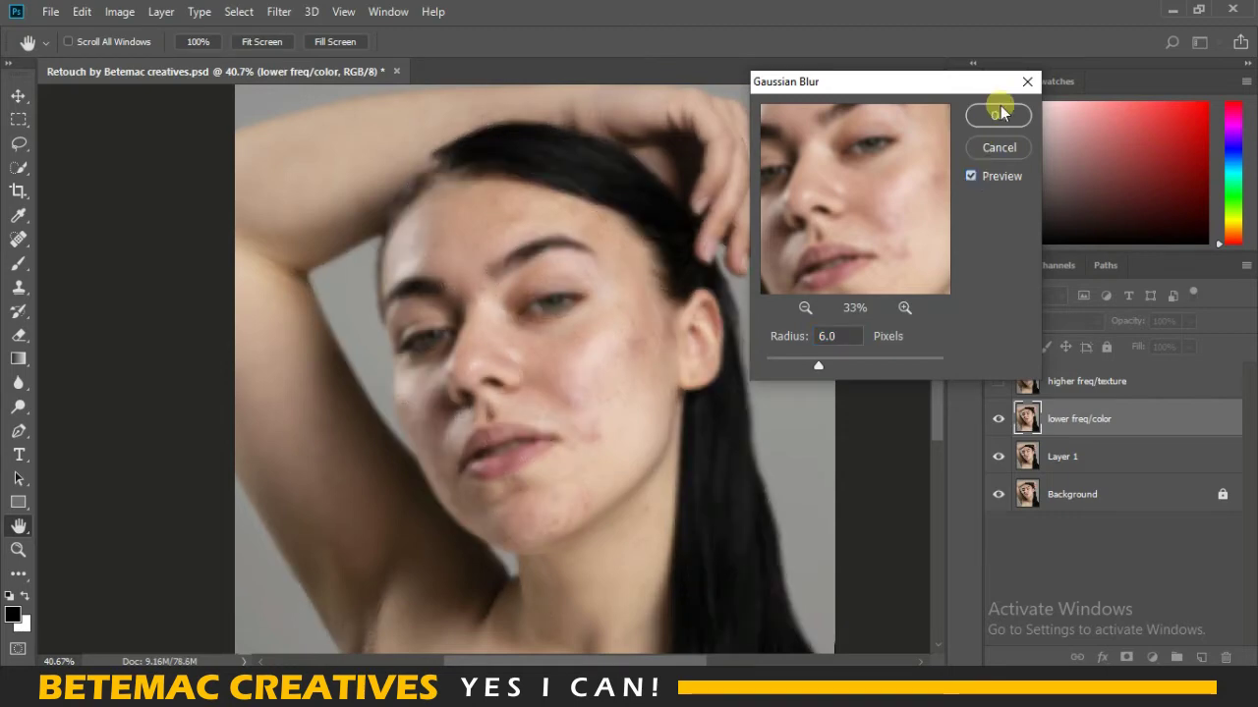
pyautogui.press('j')
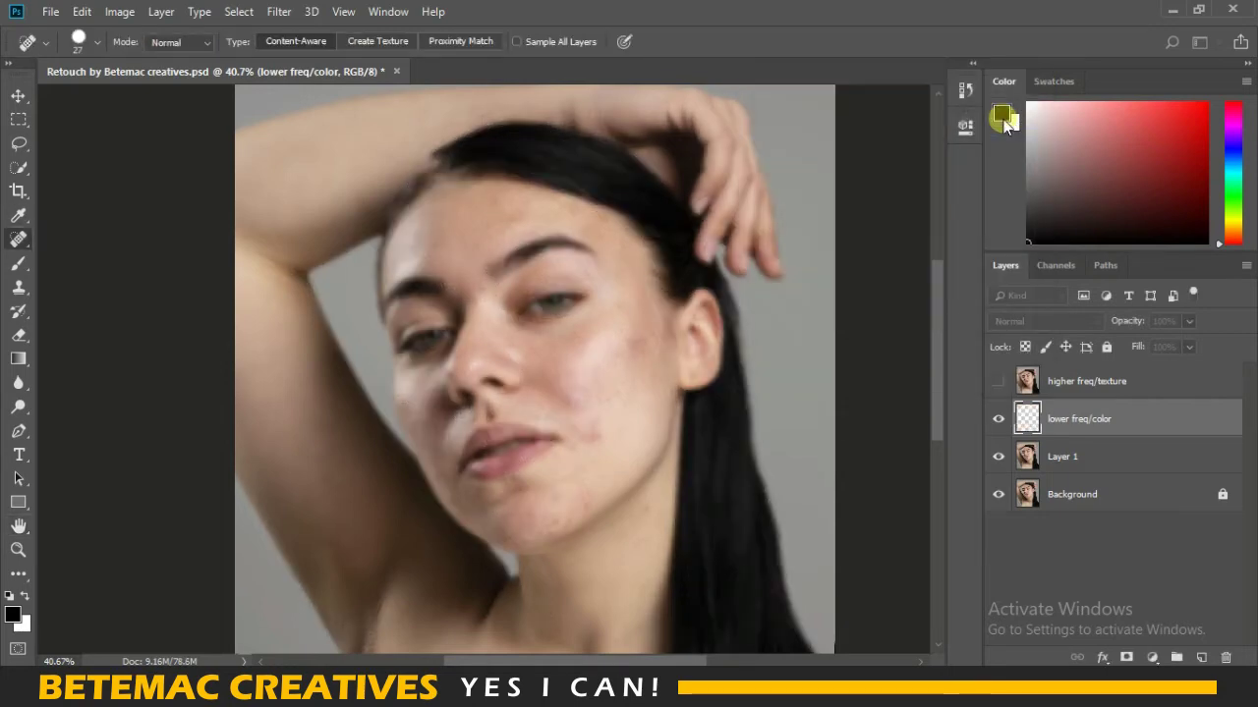
# Step: Select the higher freq/texture layer and make it visible again
pyautogui.click(1102, 386)
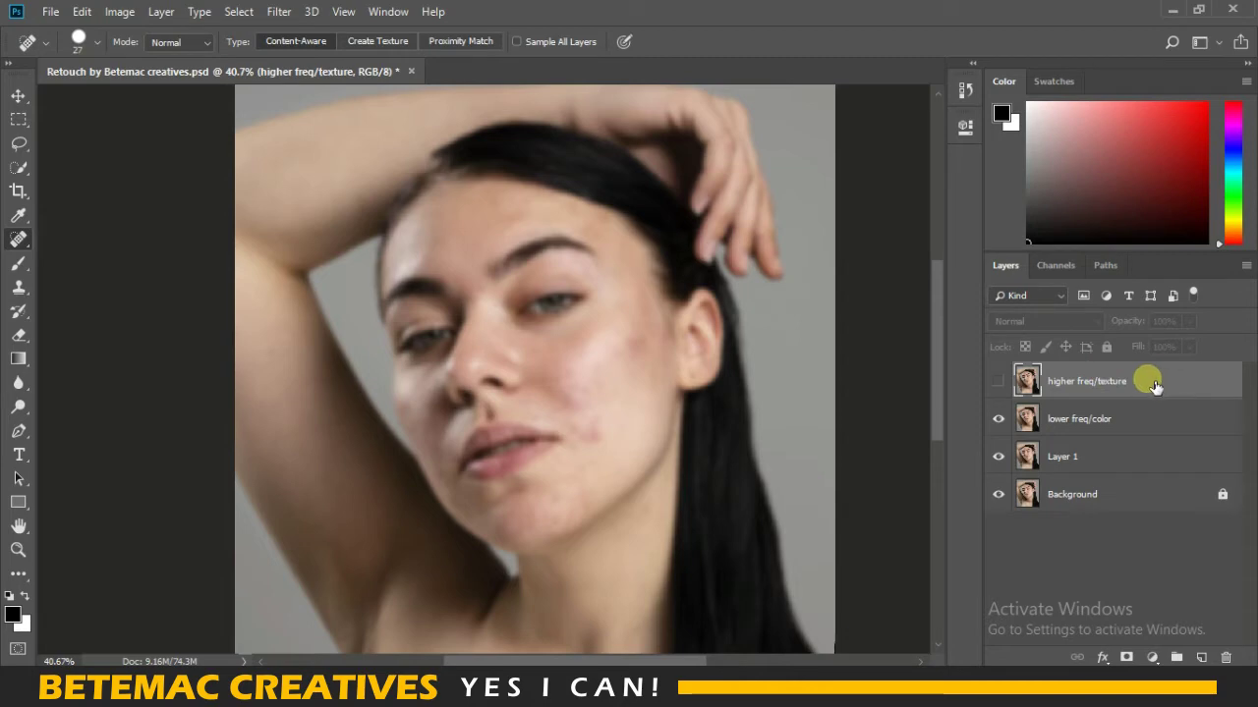
pyautogui.click(997, 382)
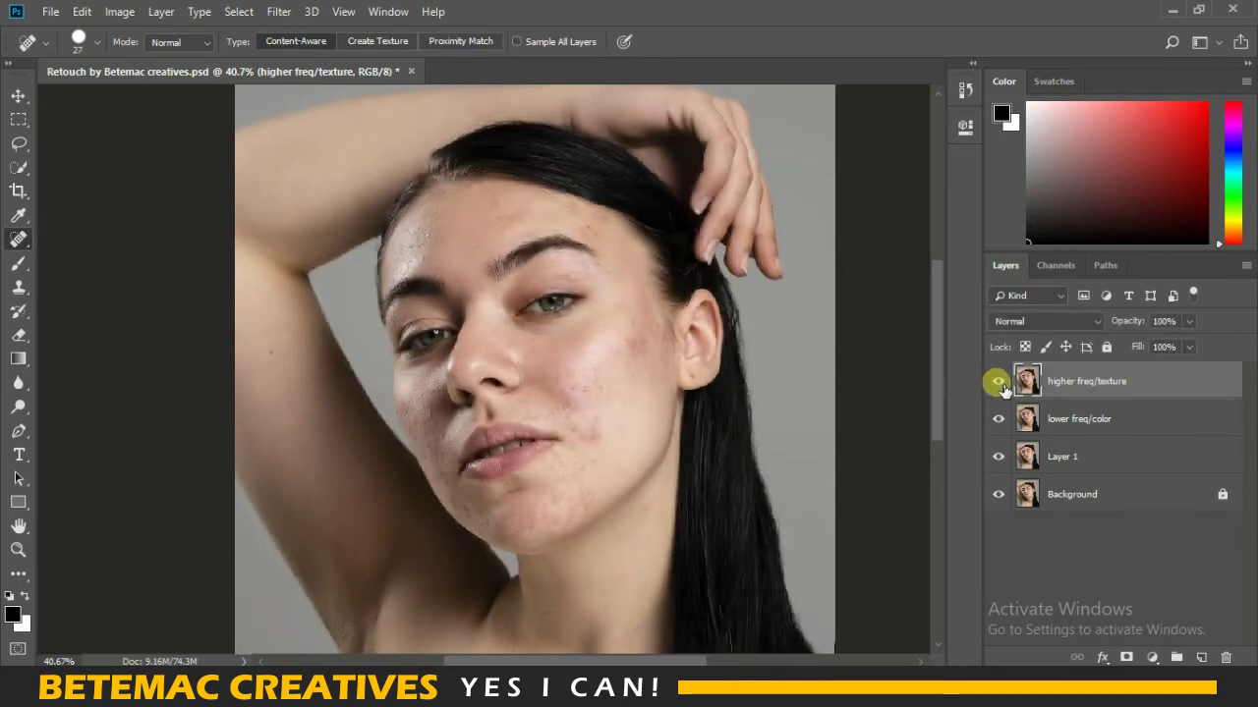
pyautogui.click(120, 12)
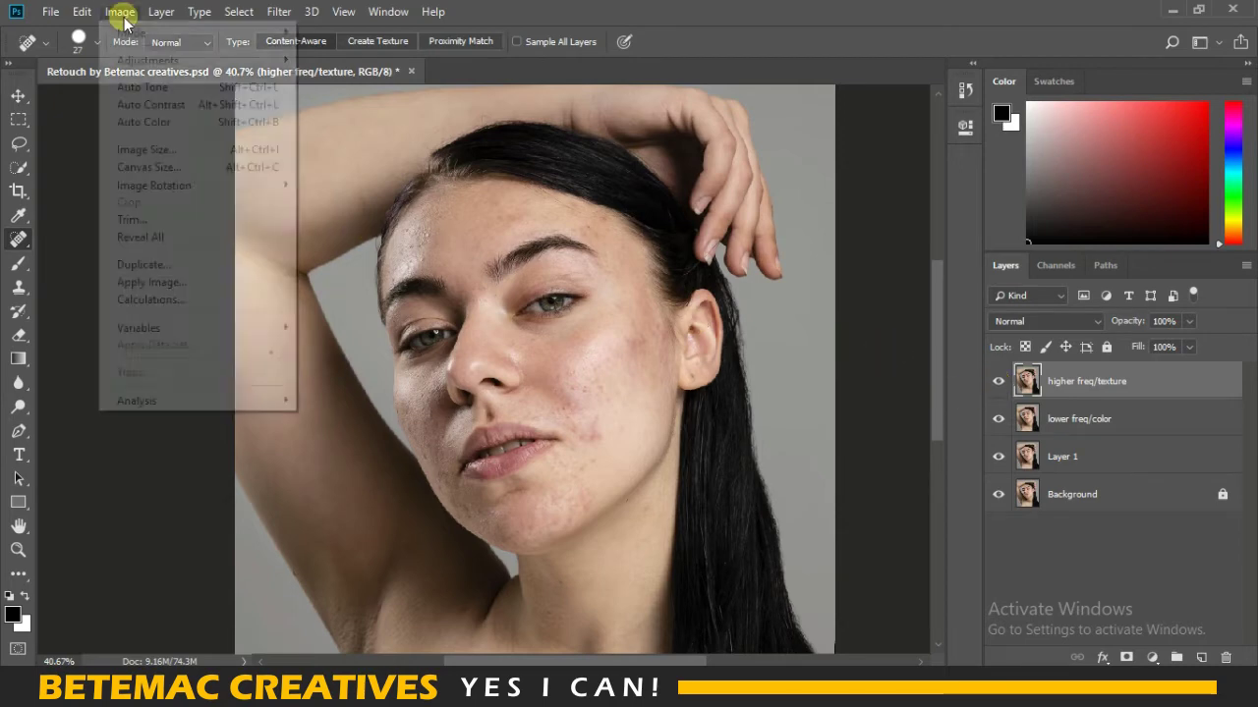
# Step: In Apply Image, use lower freq/color as the source layer with Subtract blending
pyautogui.click(152, 282)
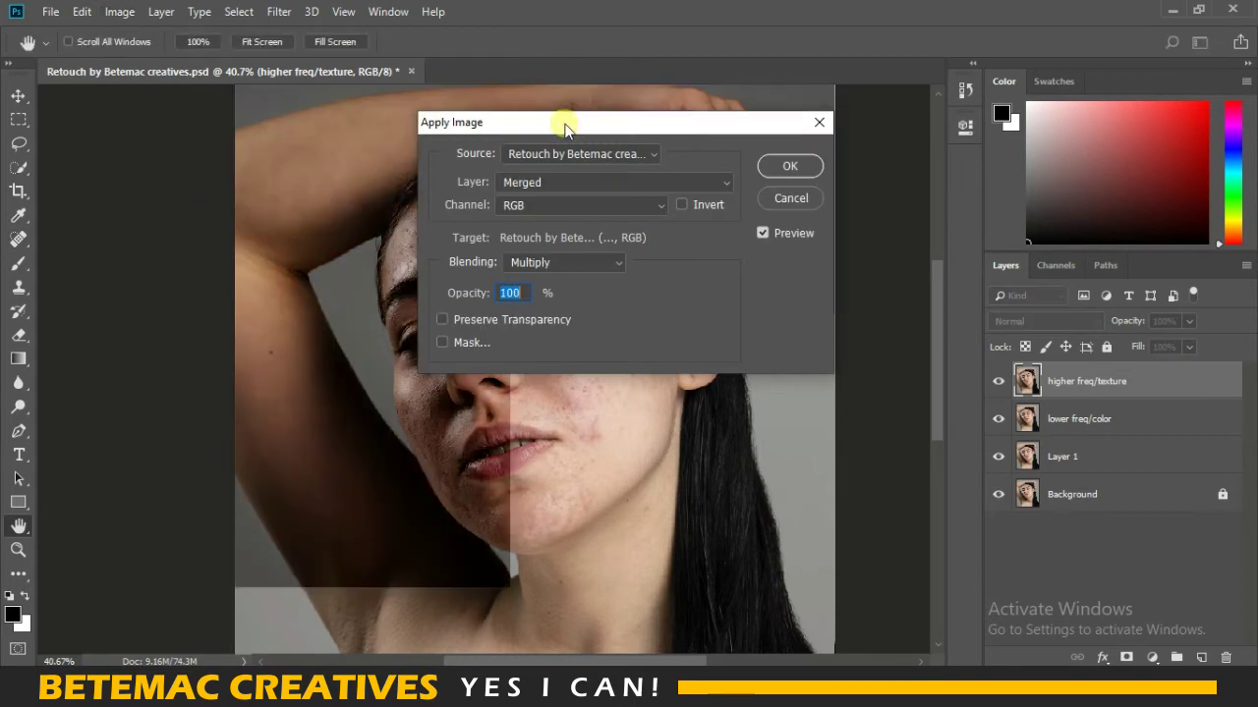
pyautogui.moveTo(566, 128); pyautogui.dragTo(905, 106)
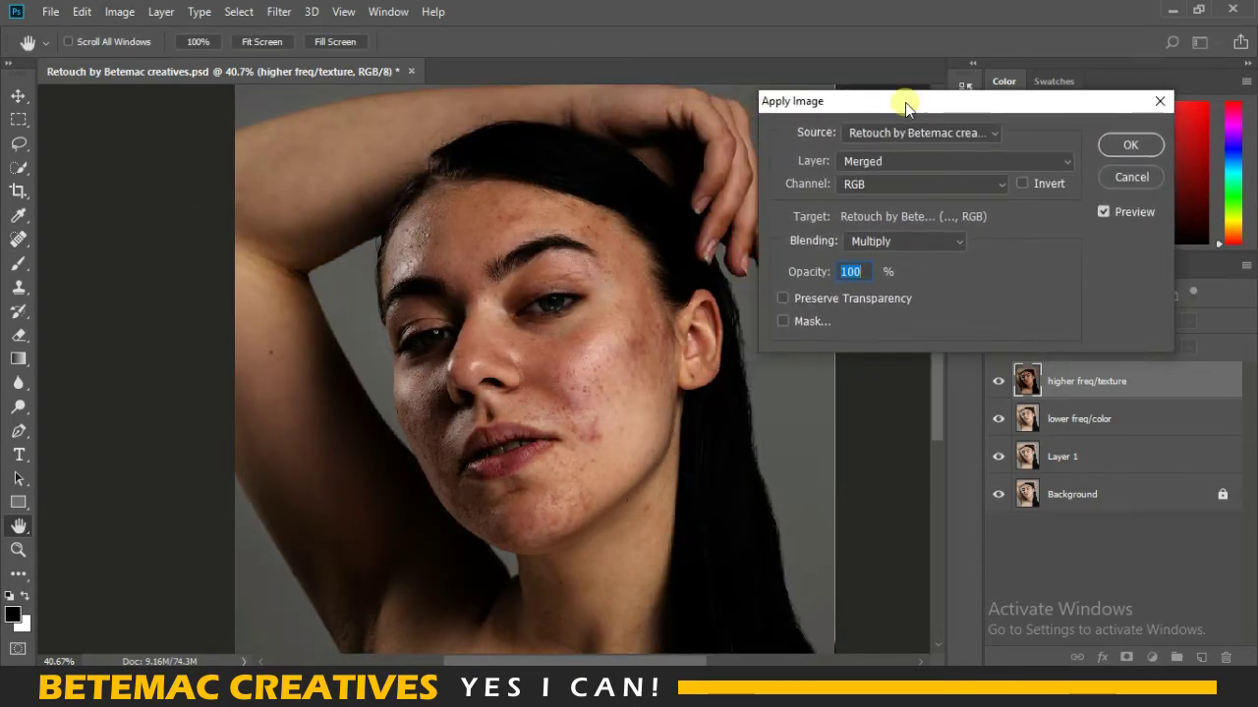
pyautogui.click(904, 241)
pyautogui.click(880, 202)
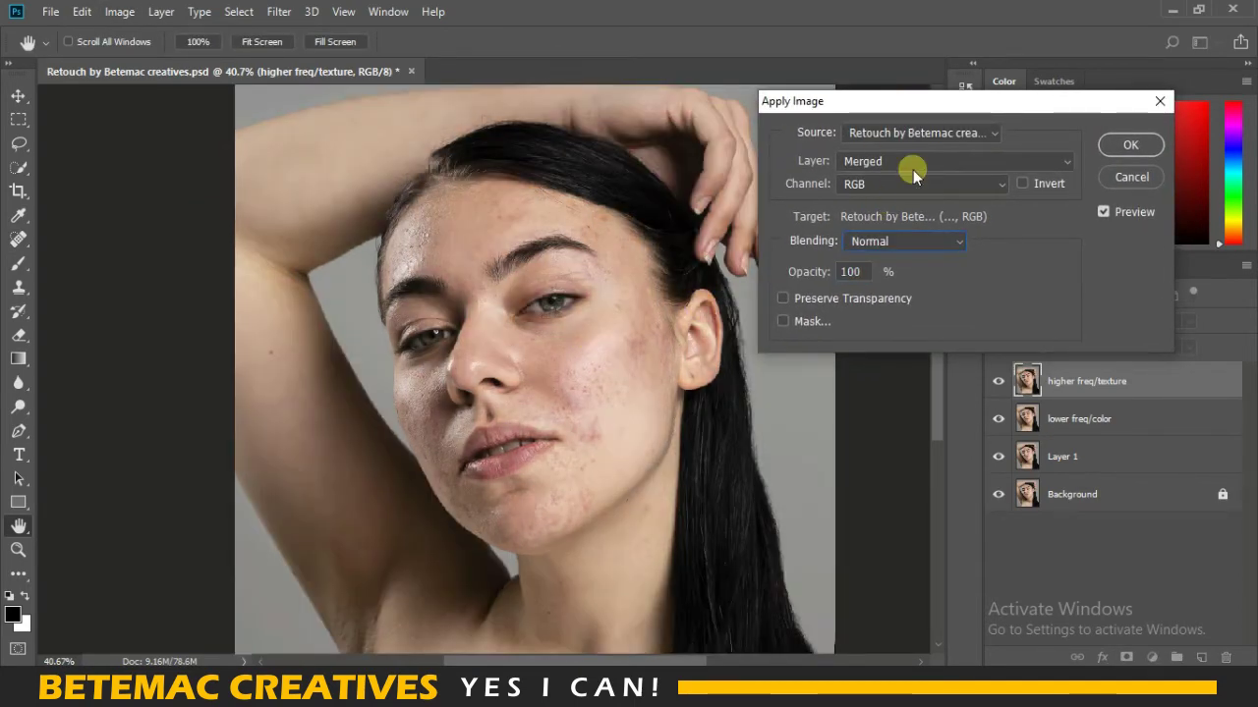
pyautogui.click(915, 162)
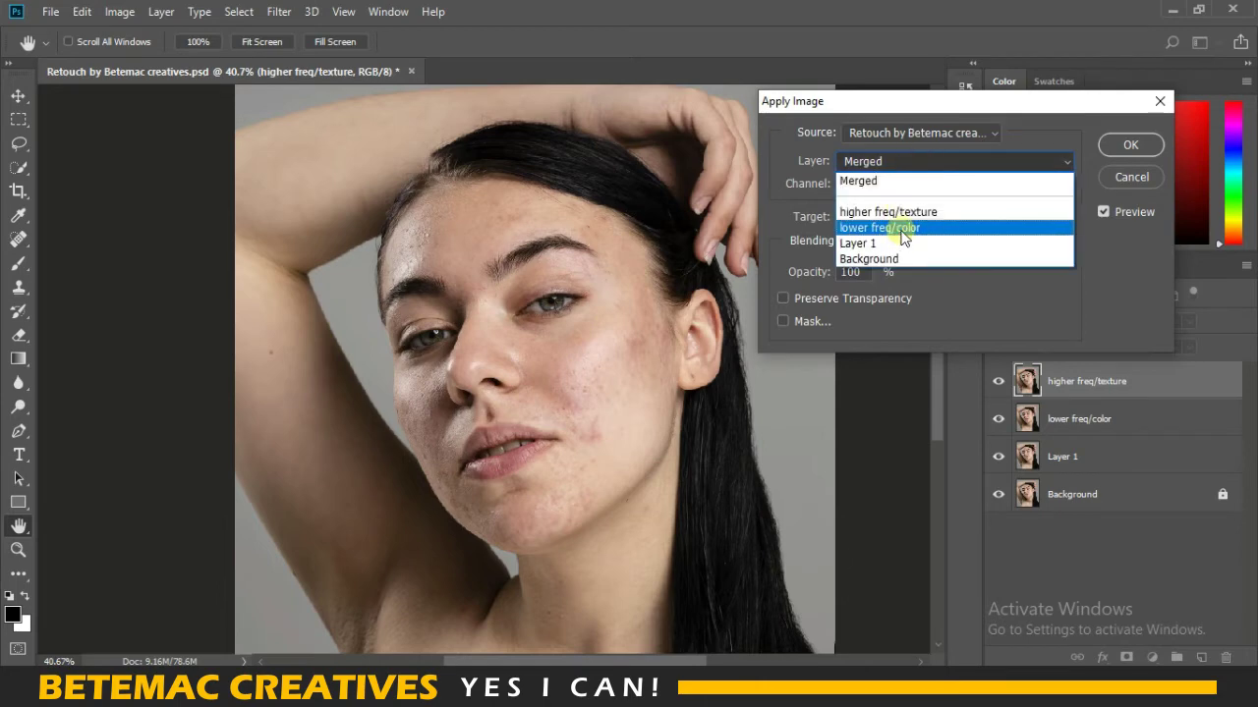
pyautogui.click(902, 229)
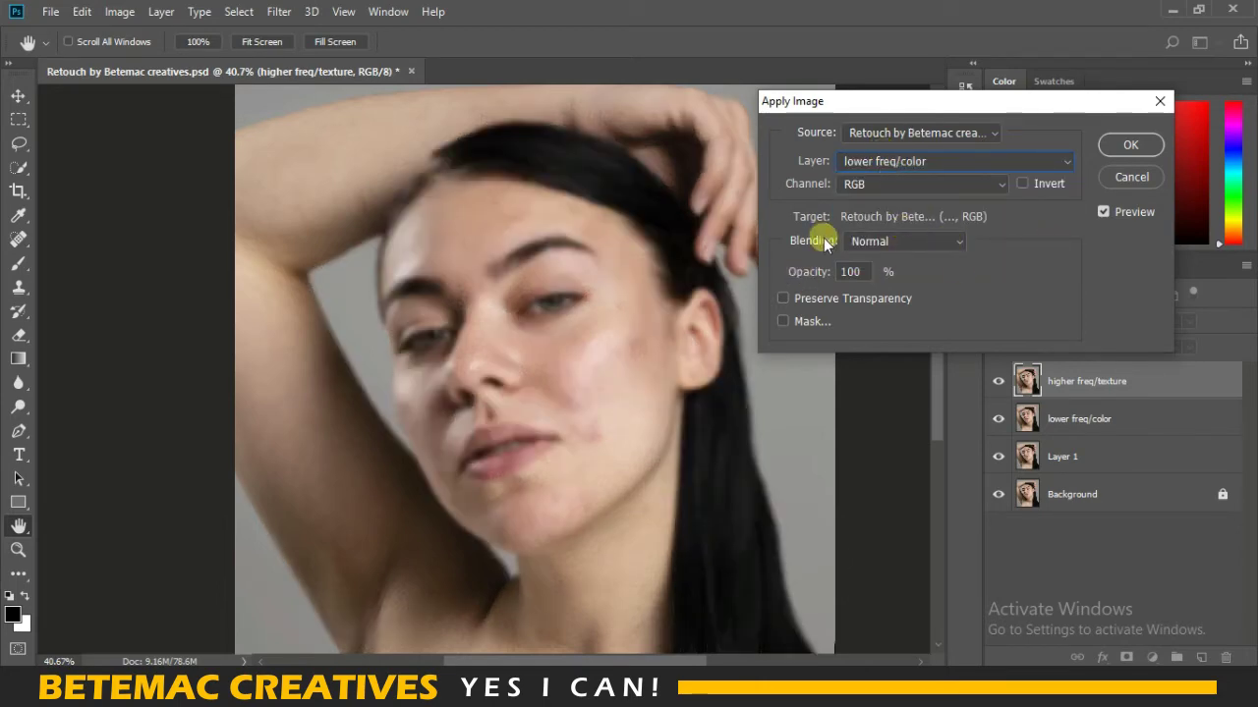
pyautogui.click(900, 243)
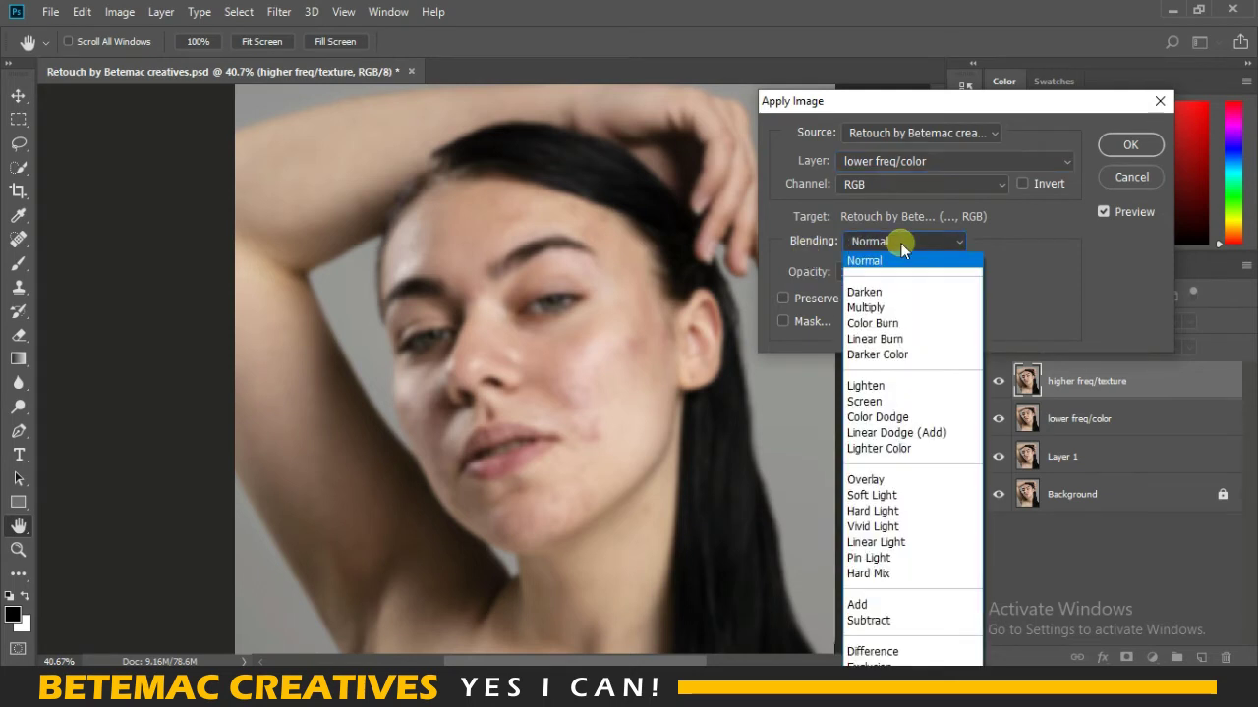
pyautogui.click(879, 621)
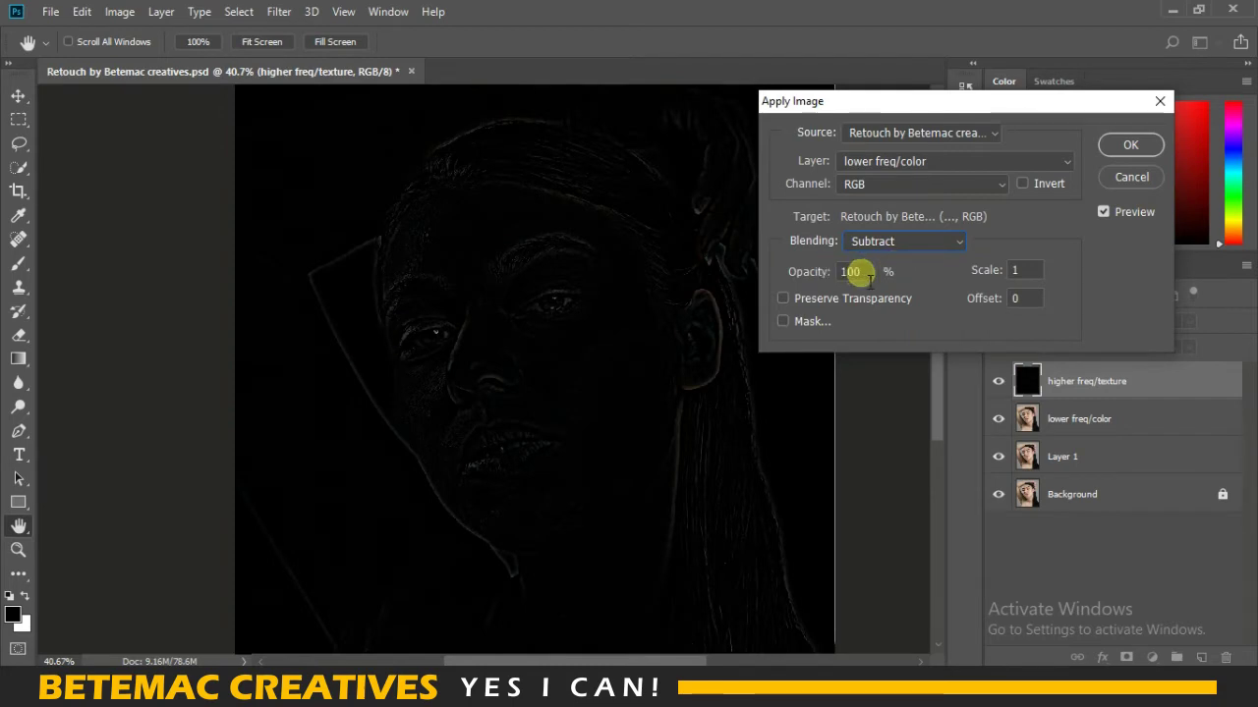
# Step: Set the Apply Image Scale to 2 and Offset to 128
pyautogui.click(1002, 273)
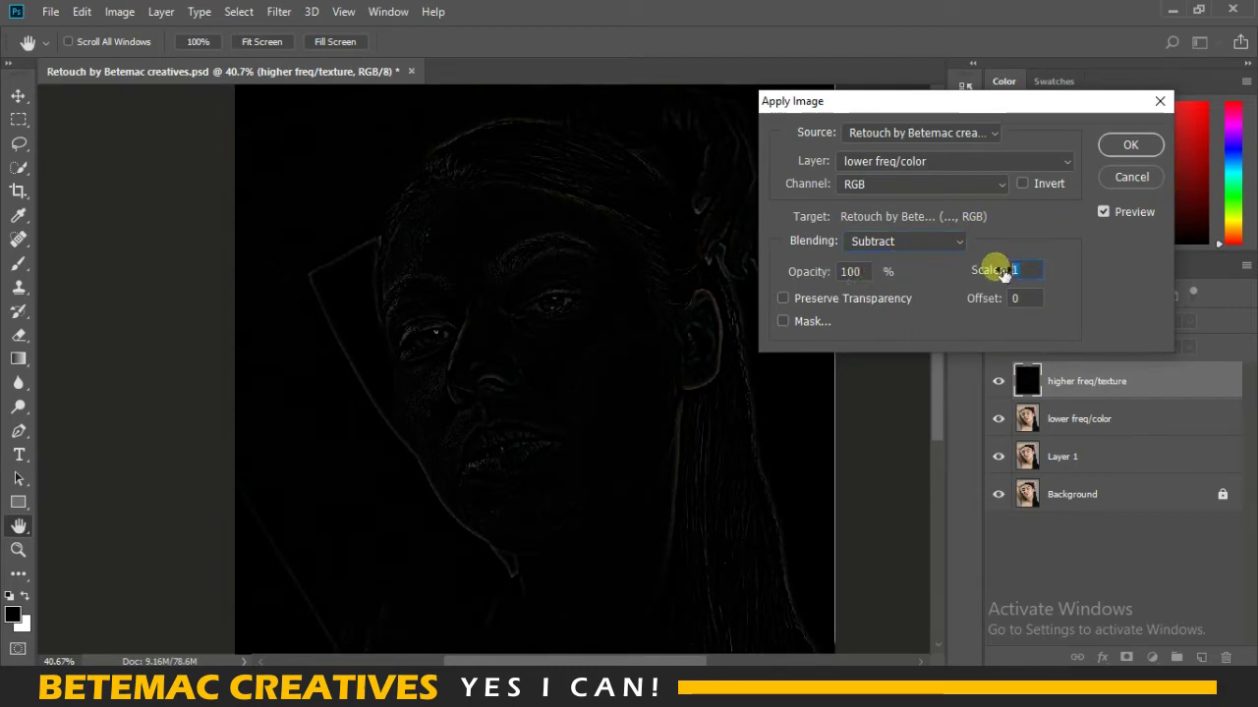
pyautogui.write('2')
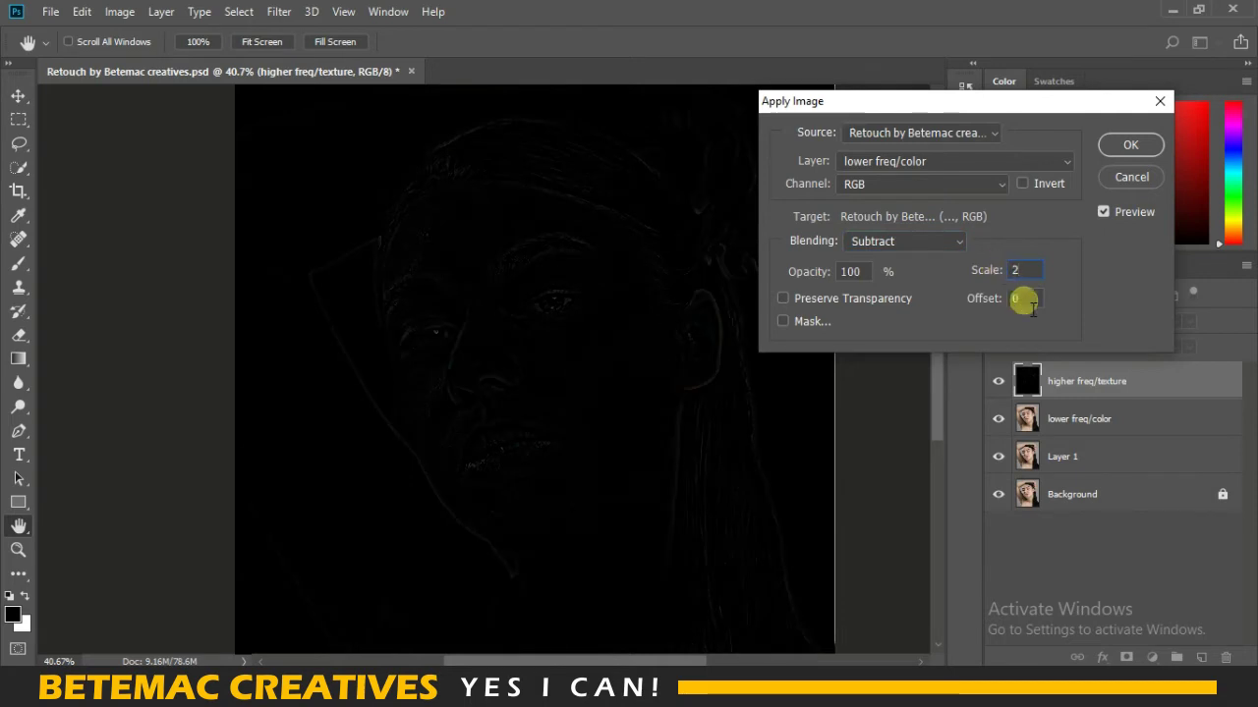
pyautogui.click(1015, 301)
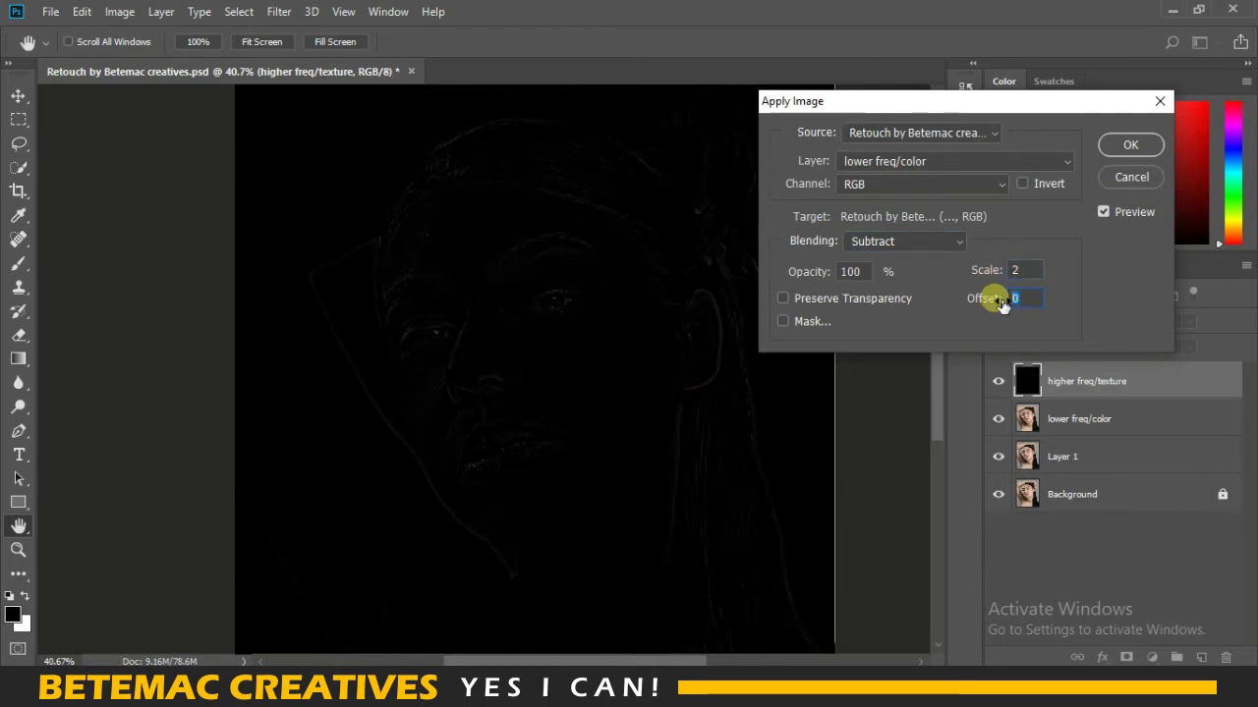
pyautogui.write('10')
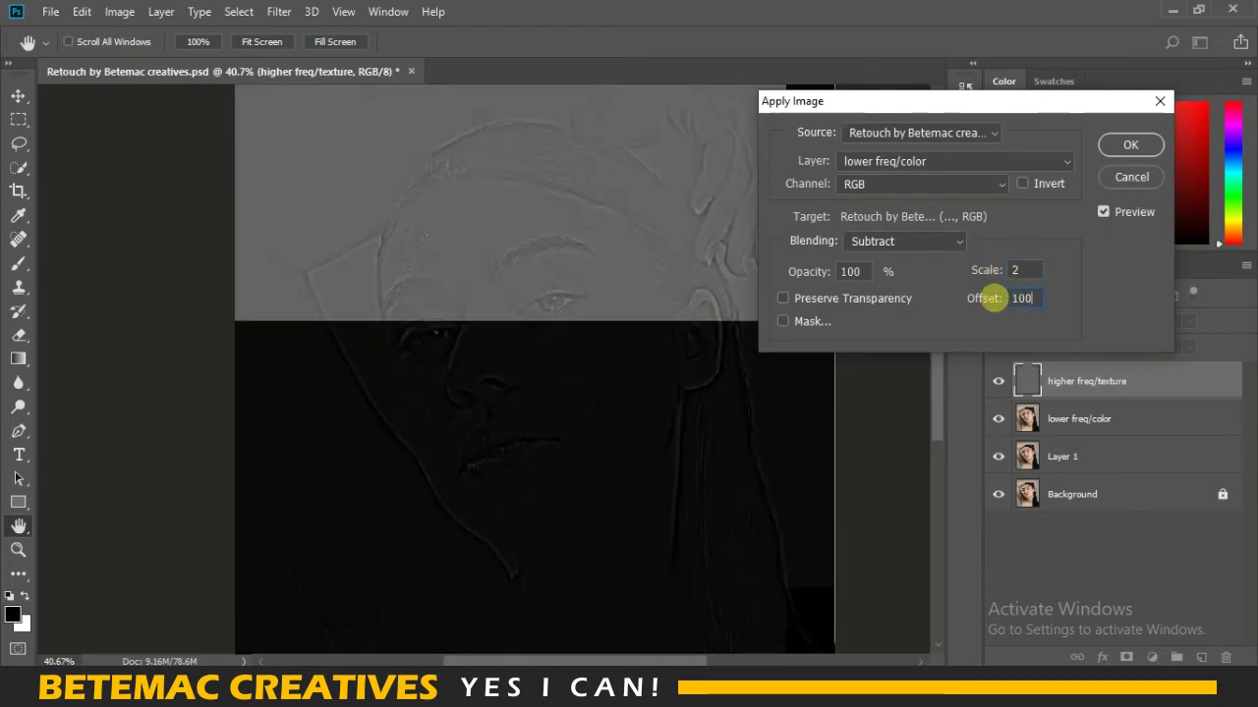
pyautogui.press('BackSpace')
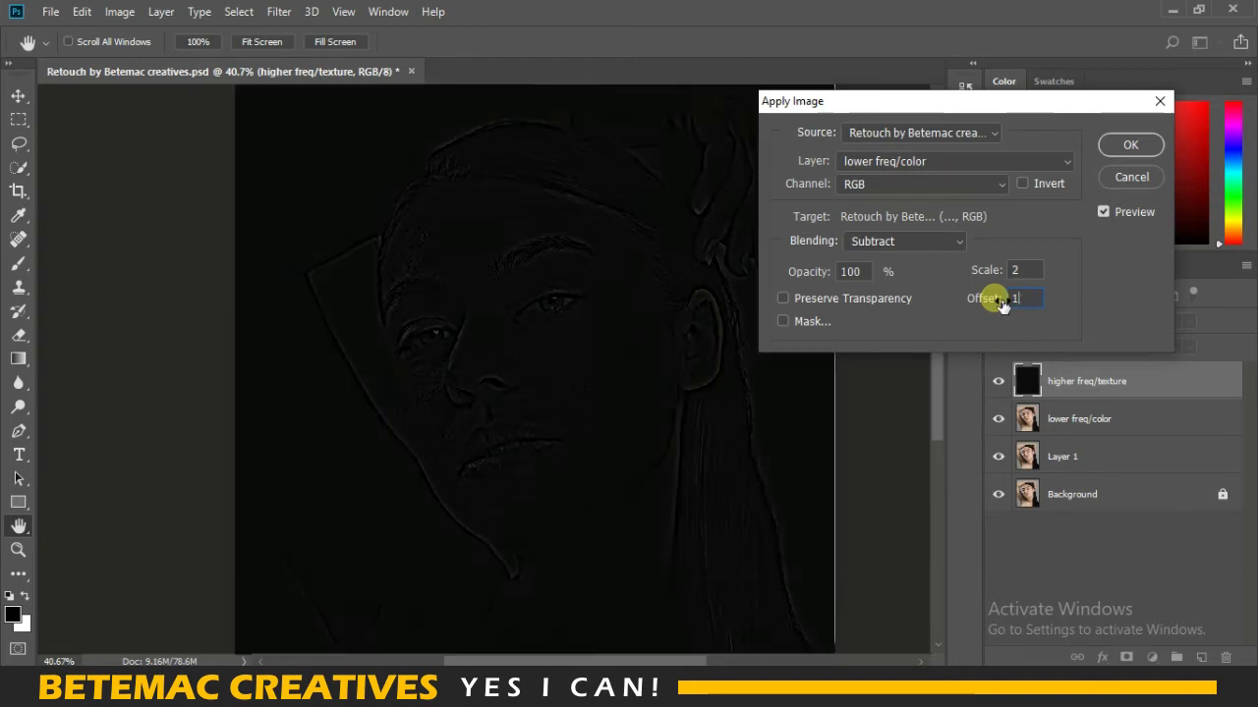
pyautogui.write('25')
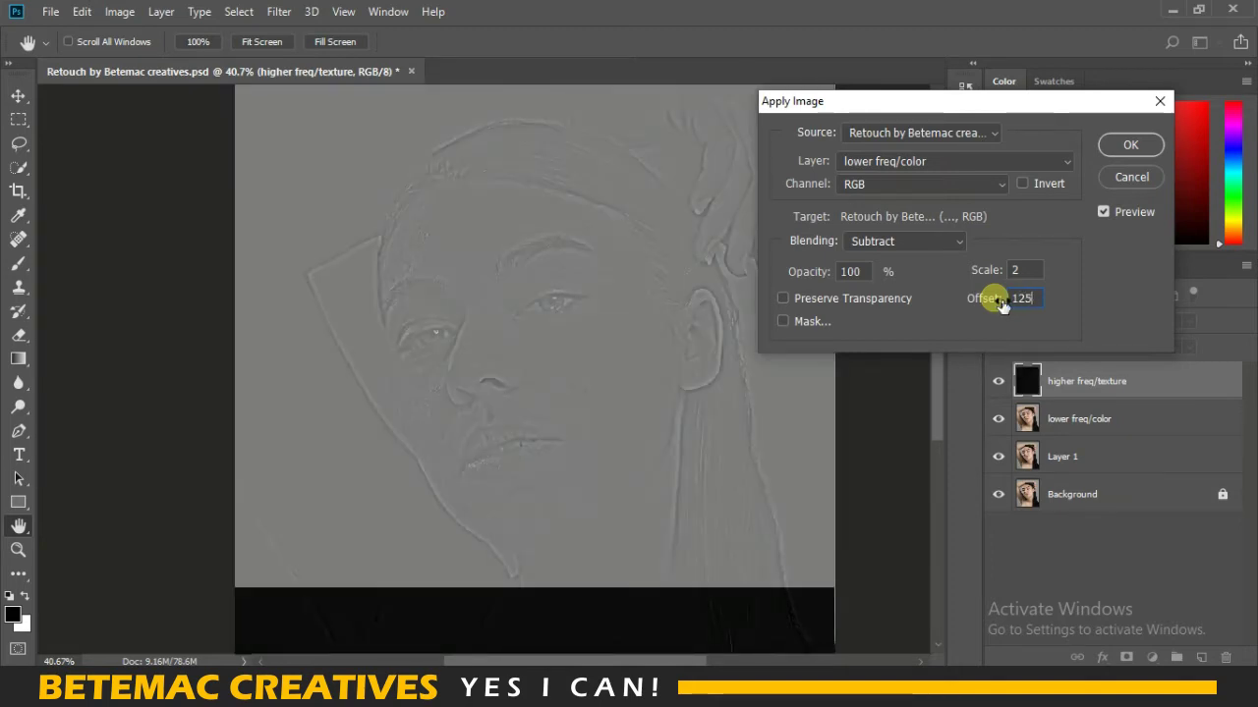
pyautogui.press('BackSpace')
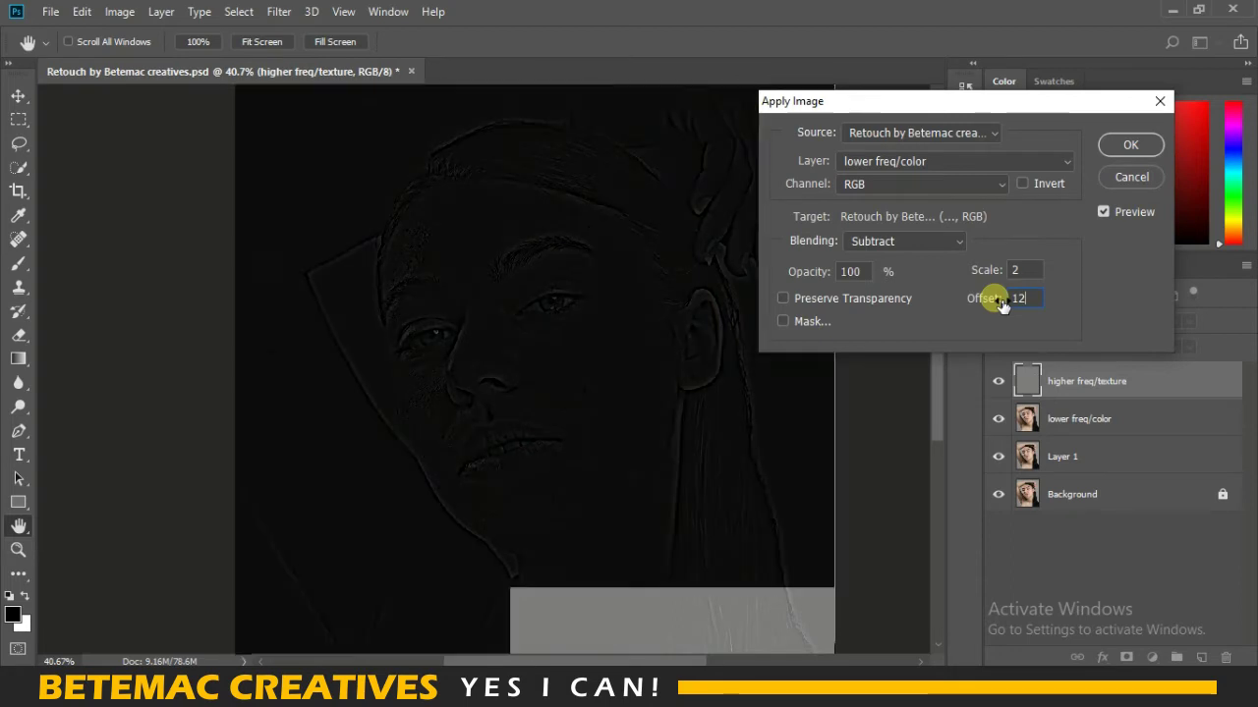
pyautogui.write('8')
pyautogui.press('BackSpace')
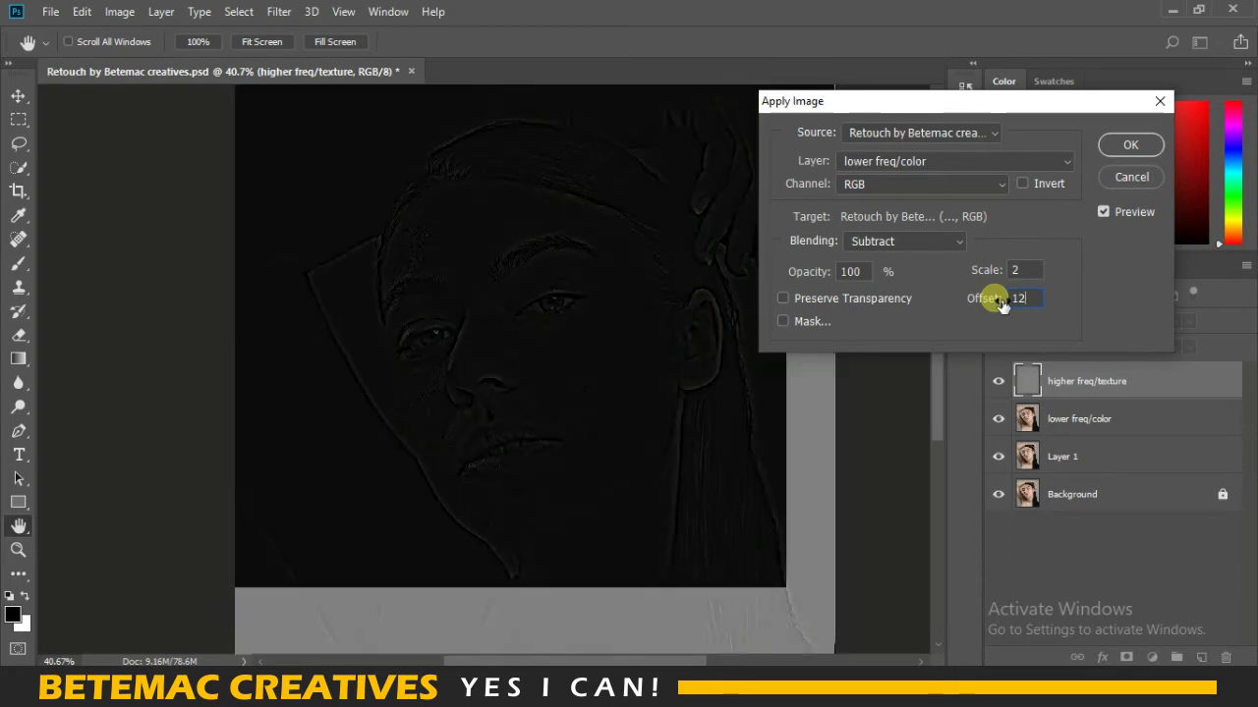
pyautogui.write('8')
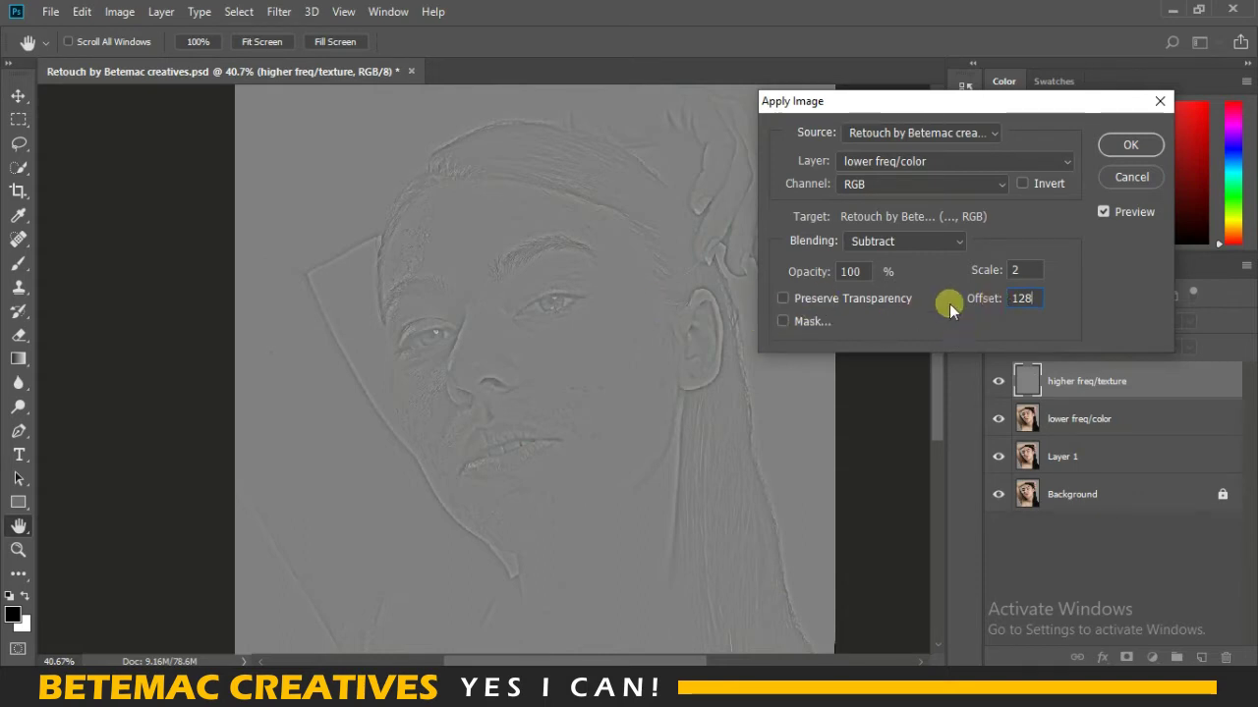
# Step: Apply the subtract settings and set the higher freq/texture layer to Linear Light blending
pyautogui.click(1128, 146)
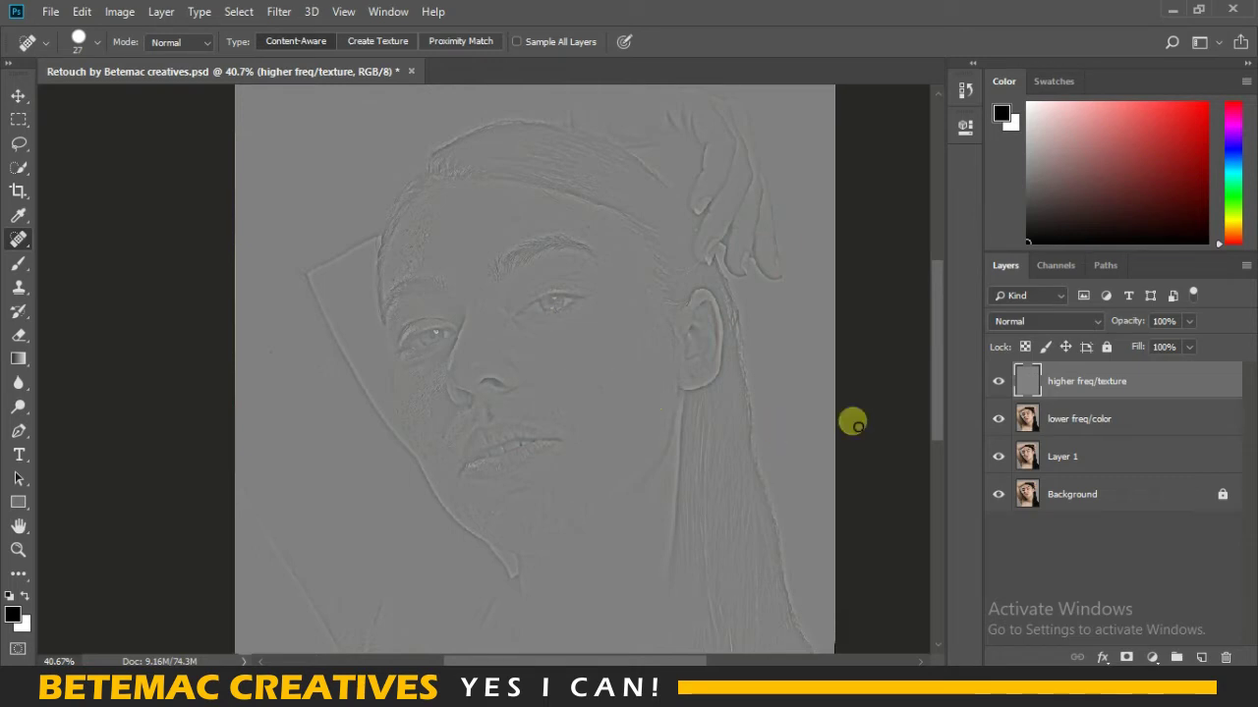
pyautogui.click(1007, 322)
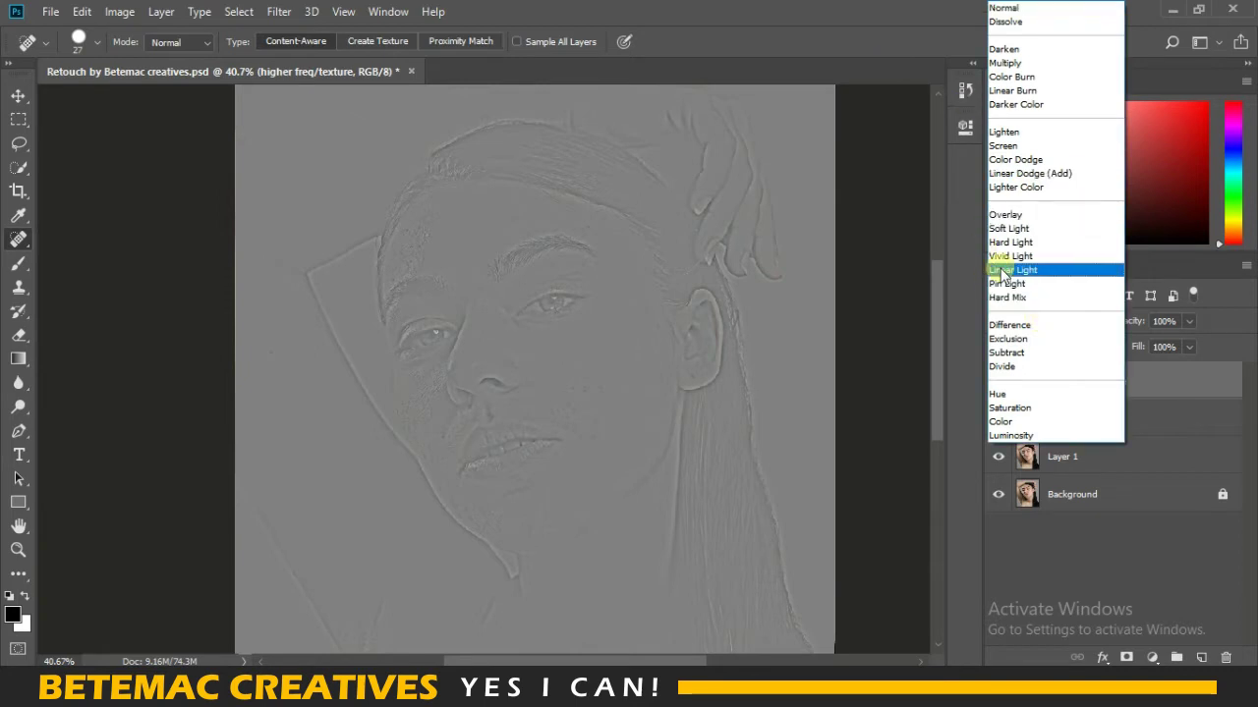
pyautogui.click(1052, 270)
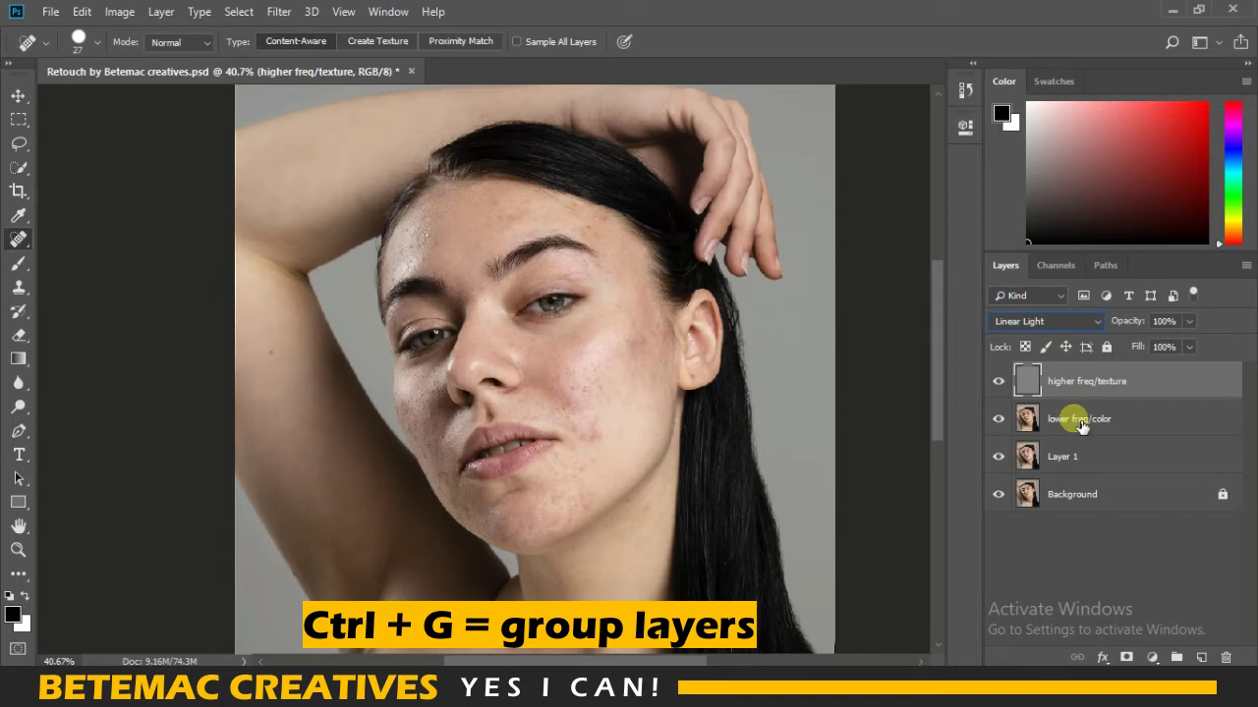
# Step: Group both frequency layers into a visible, expanded group named 'frequency'
pyautogui.keyDown('shift'); pyautogui.click(1081, 424); pyautogui.keyUp('shift')
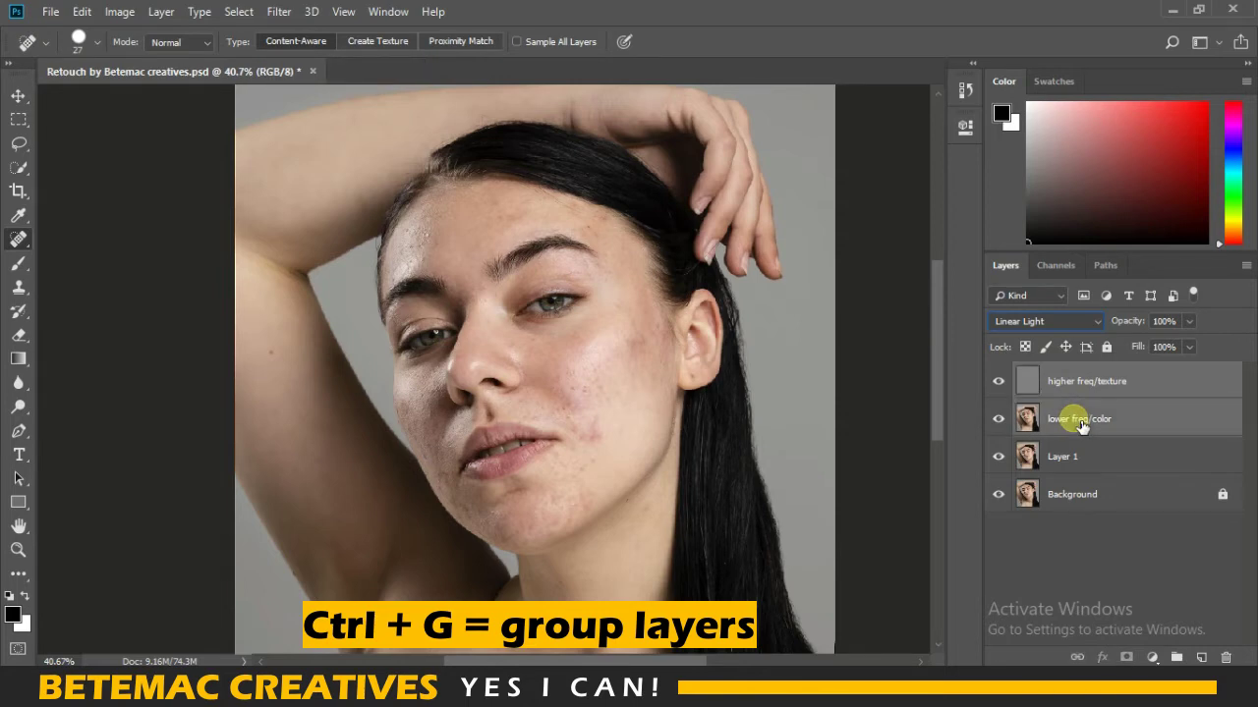
pyautogui.hotkey('ctrl', 'g')
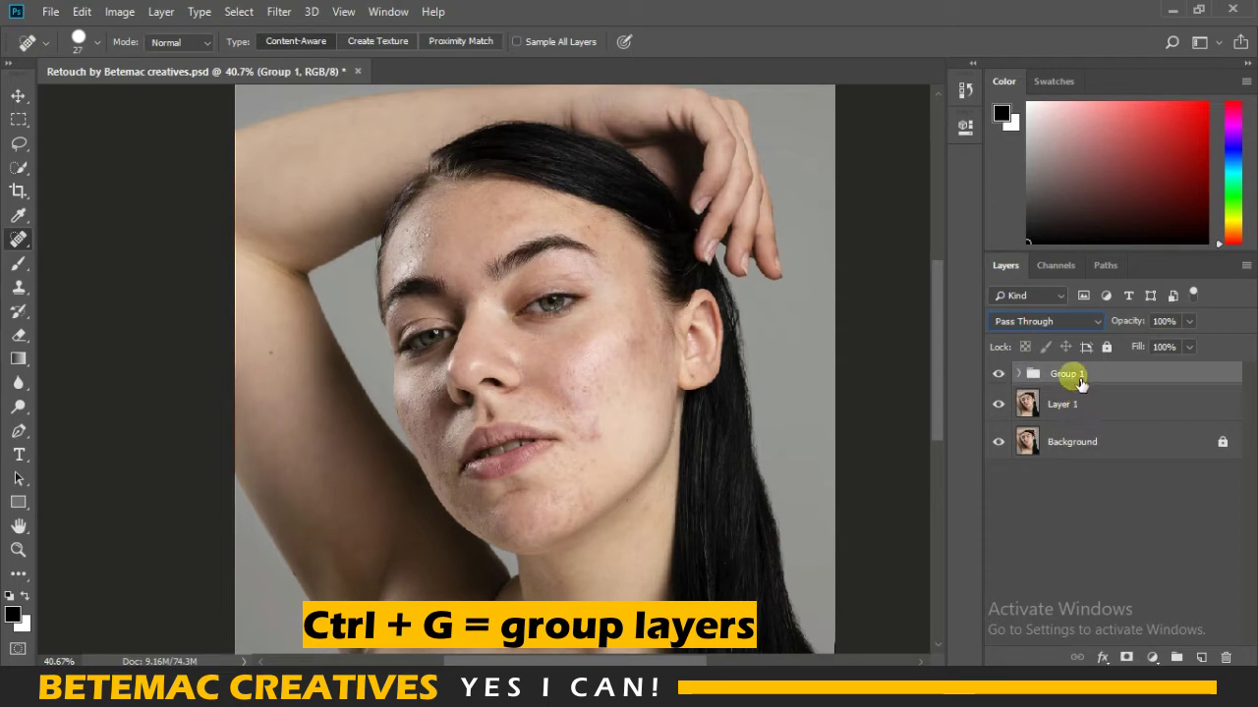
pyautogui.doubleClick(1067, 374)
pyautogui.write('ency')
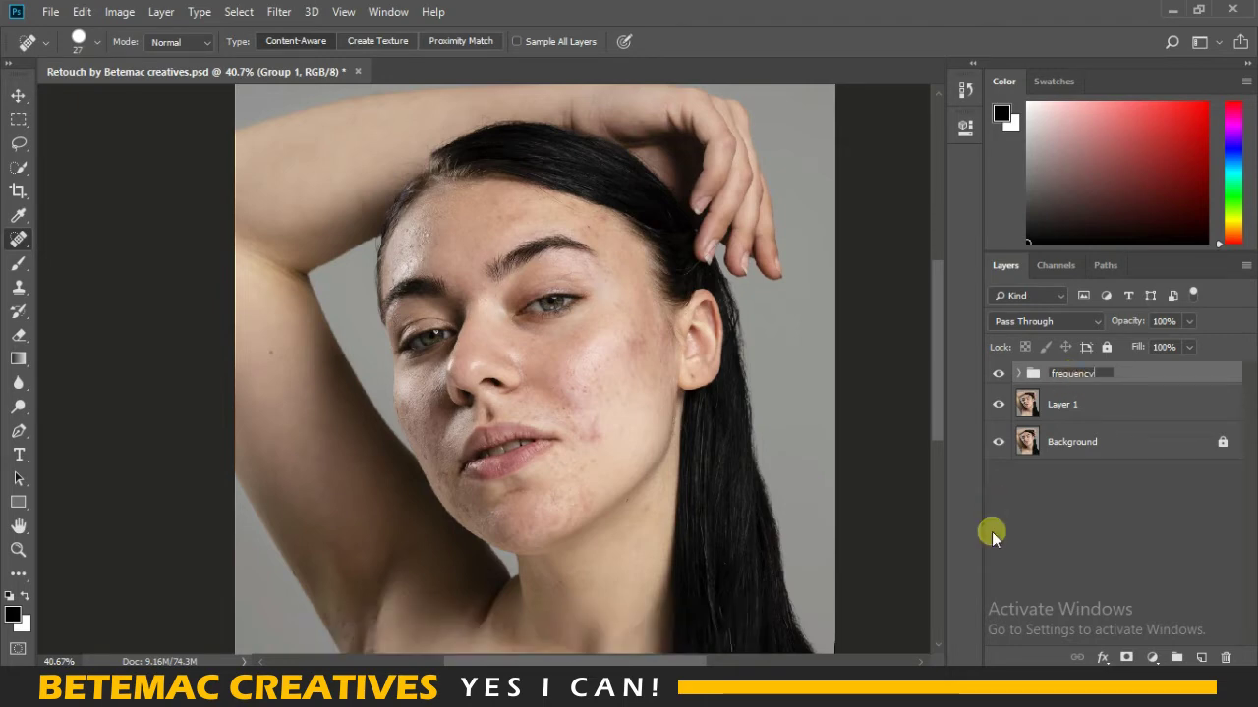
pyautogui.press('Return')
pyautogui.keyDown('ctrl'); pyautogui.click(1008, 379); pyautogui.keyUp('ctrl')
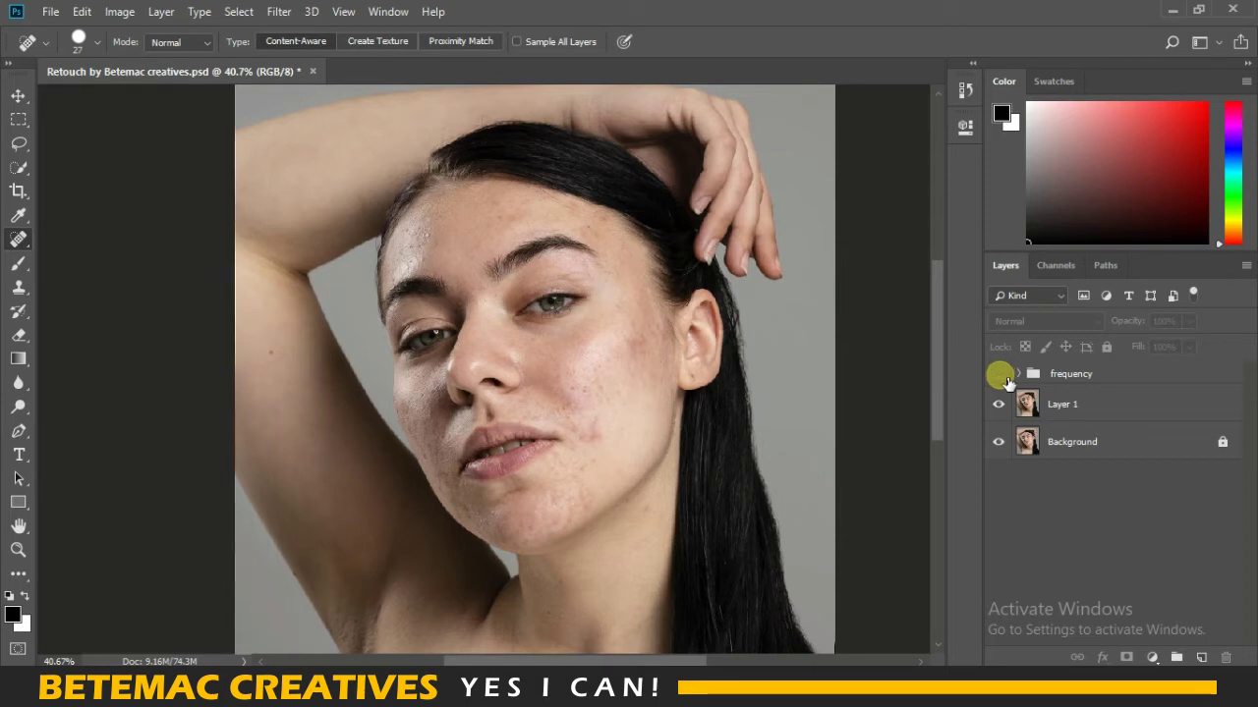
pyautogui.click(1000, 374)
pyautogui.click(1022, 374)
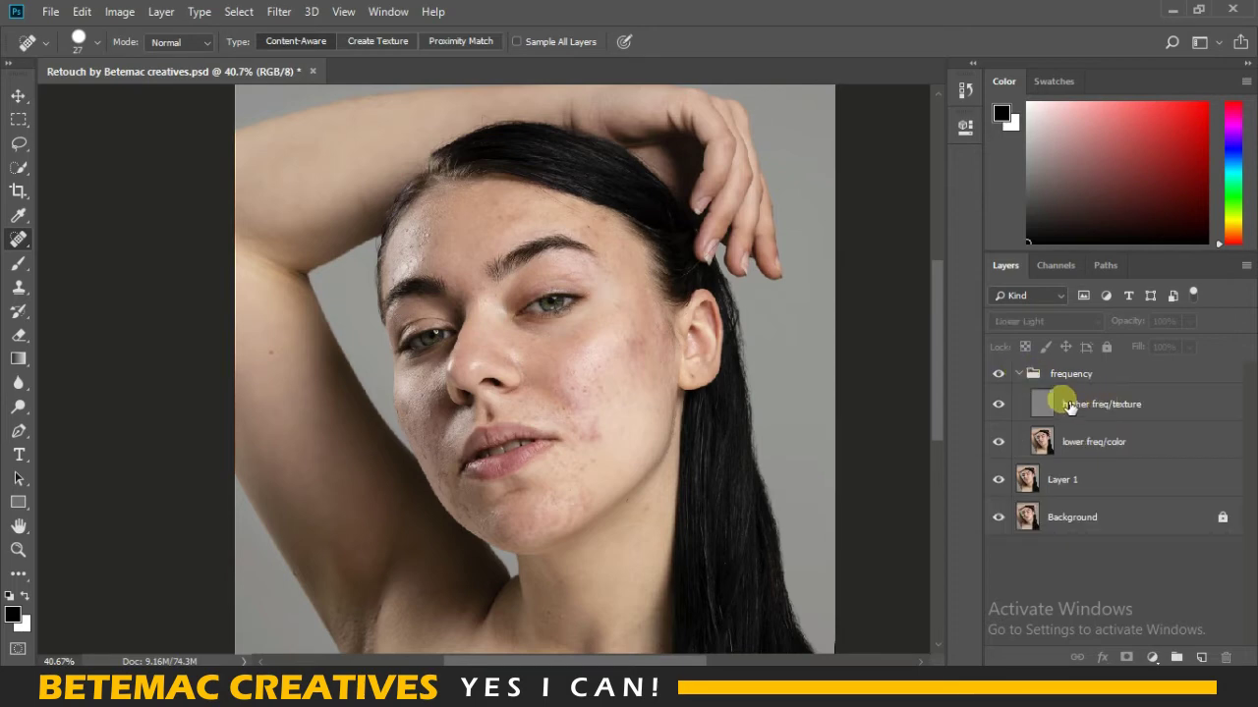
pyautogui.click(1061, 403)
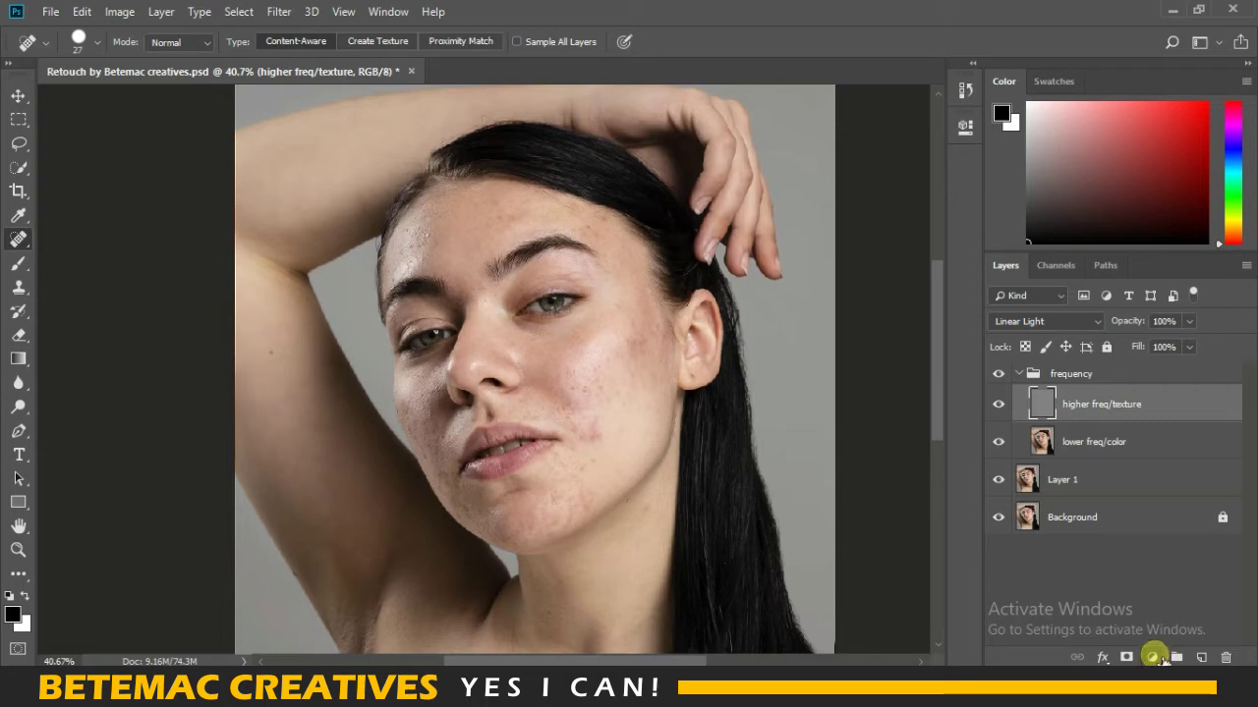
# Step: Add a Black & White adjustment layer inside the frequency group and dismiss its properties
pyautogui.click(1154, 658)
pyautogui.click(1169, 509)
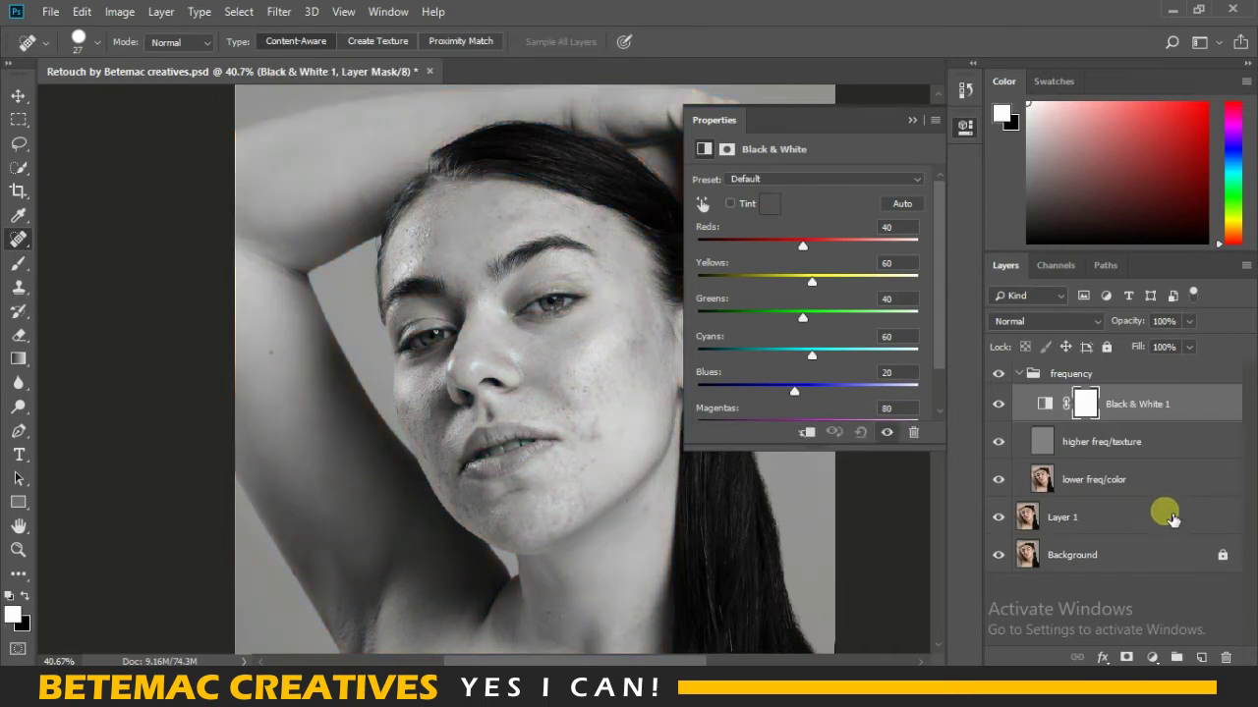
pyautogui.click(913, 119)
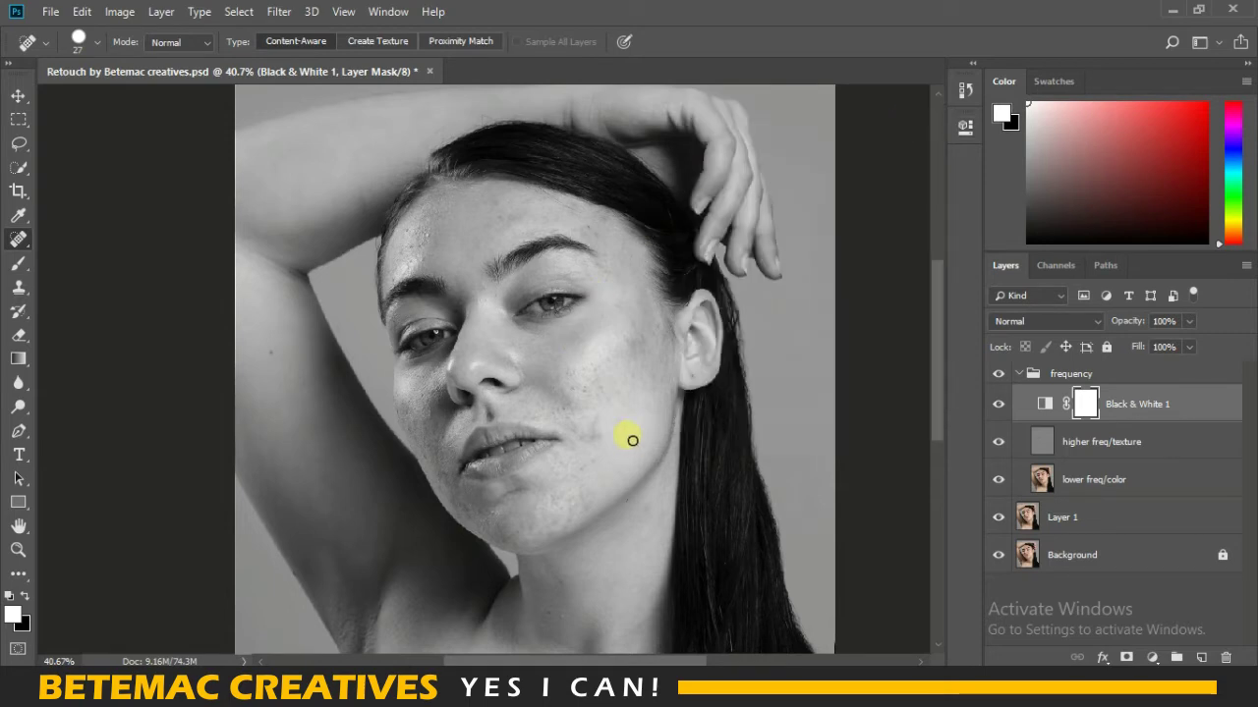
pyautogui.scroll(1, 617, 432)
pyautogui.scroll(1, 617, 432)
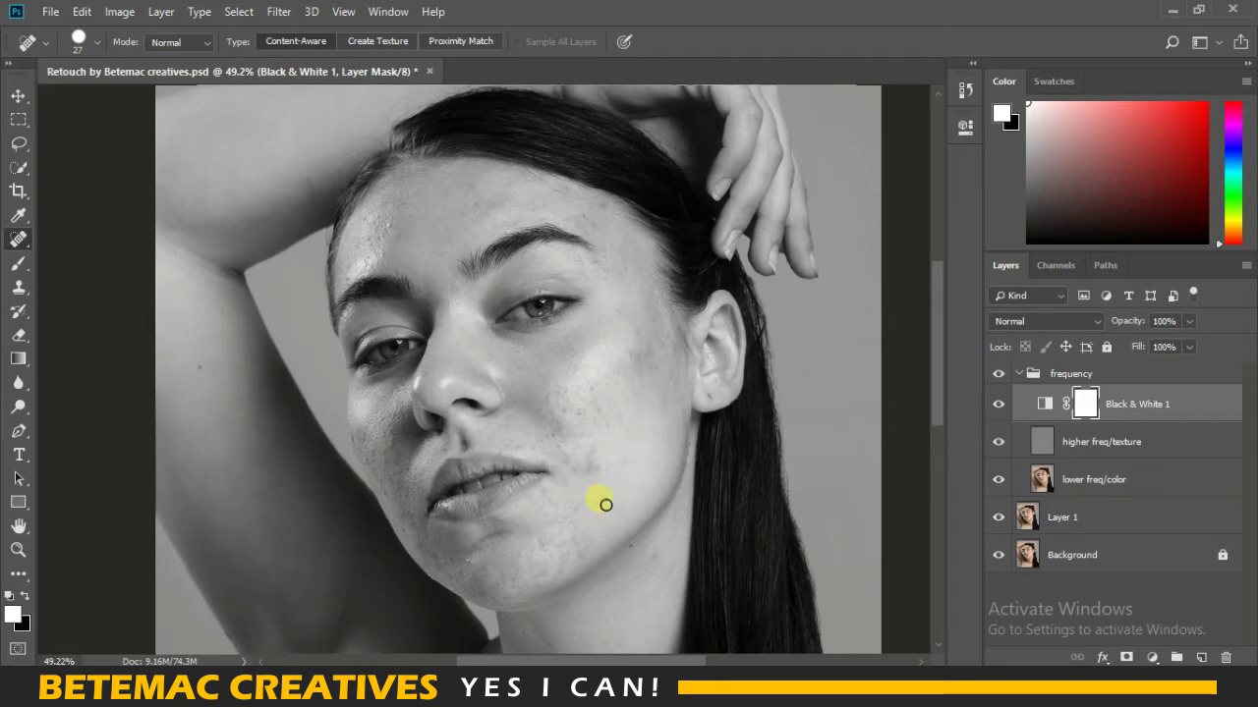
pyautogui.click(1147, 480)
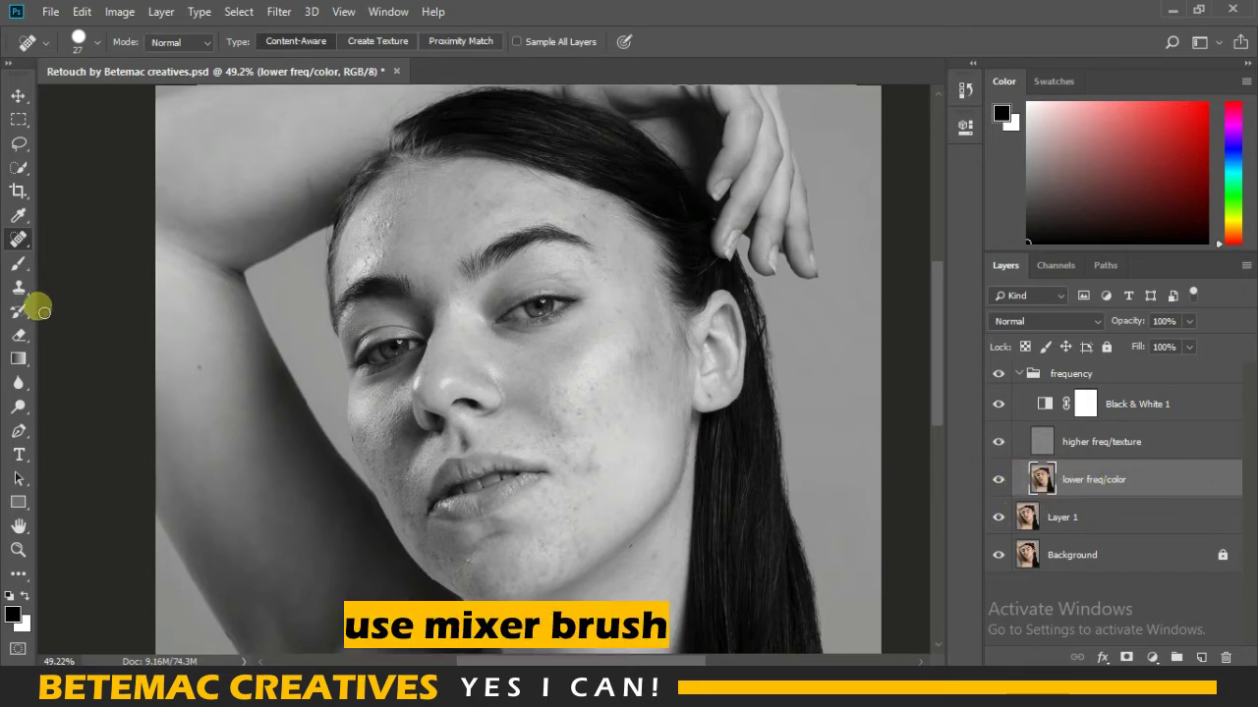
# Step: Switch to the Mixer Brush Tool and shrink it to about 89 px
pyautogui.click(19, 266)
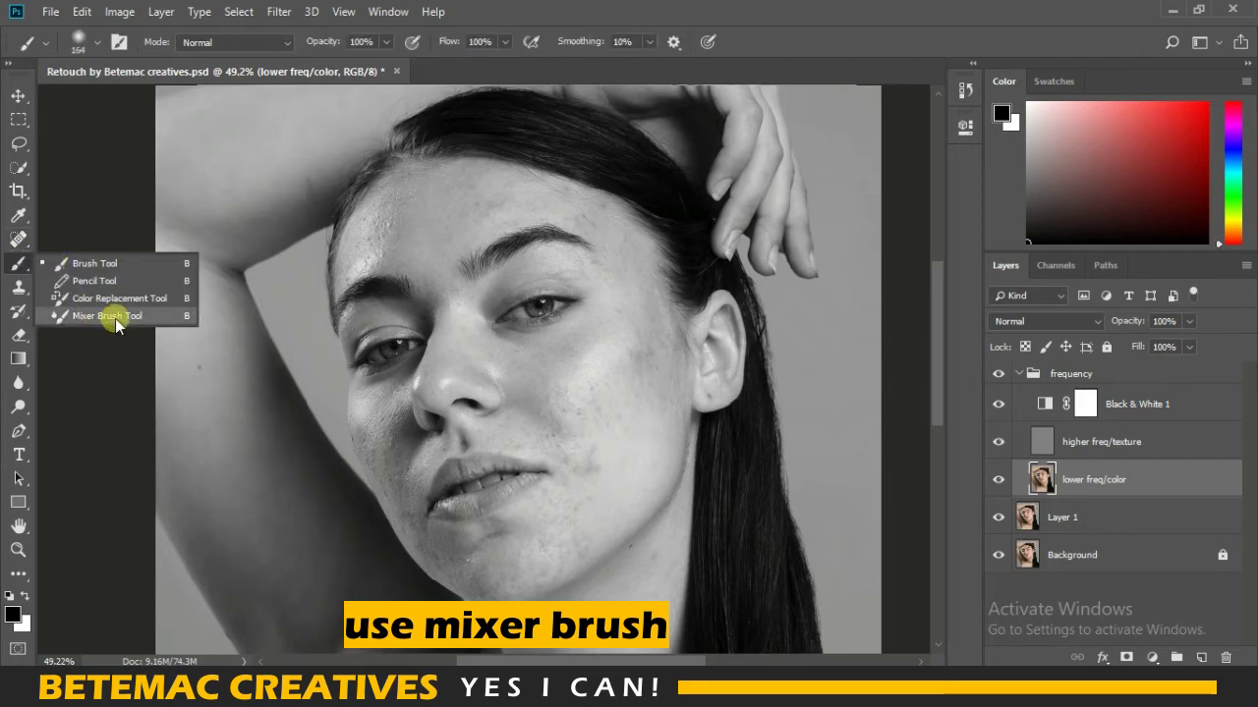
pyautogui.click(113, 317)
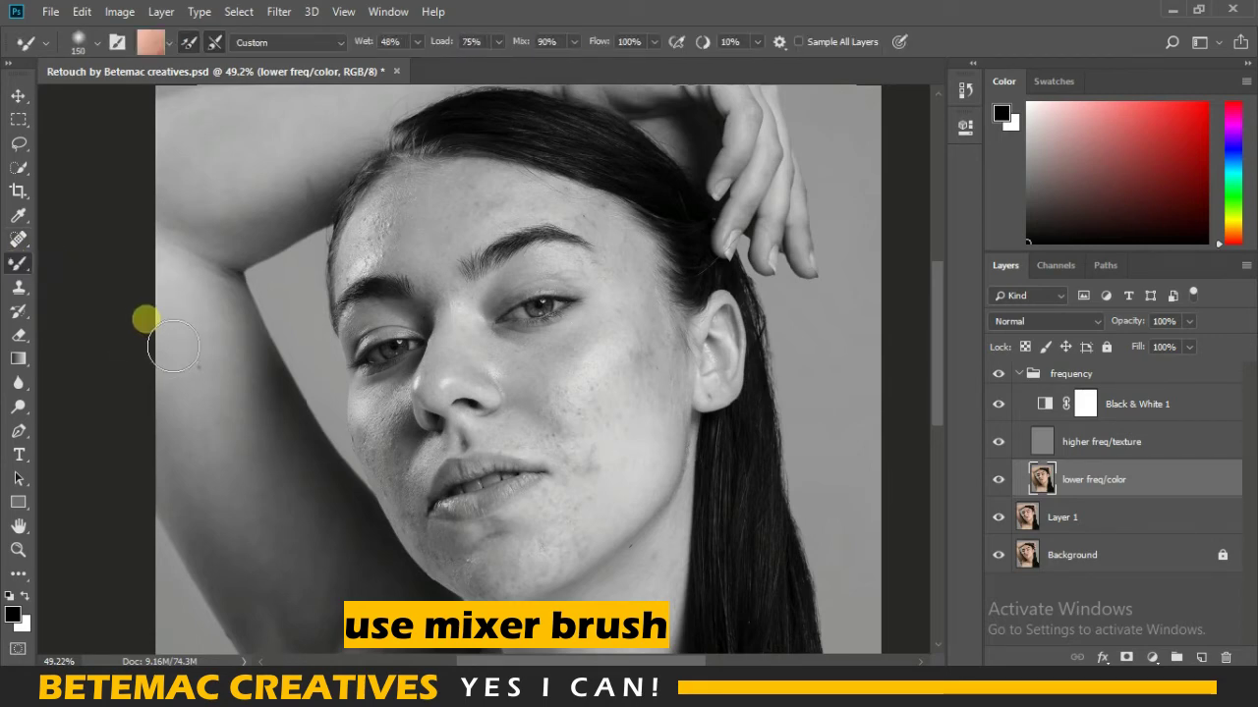
pyautogui.keyDown('alt'); pyautogui.rightClick(487, 368); pyautogui.keyUp('alt')
pyautogui.moveTo(486, 369); pyautogui.dragTo(475, 369)
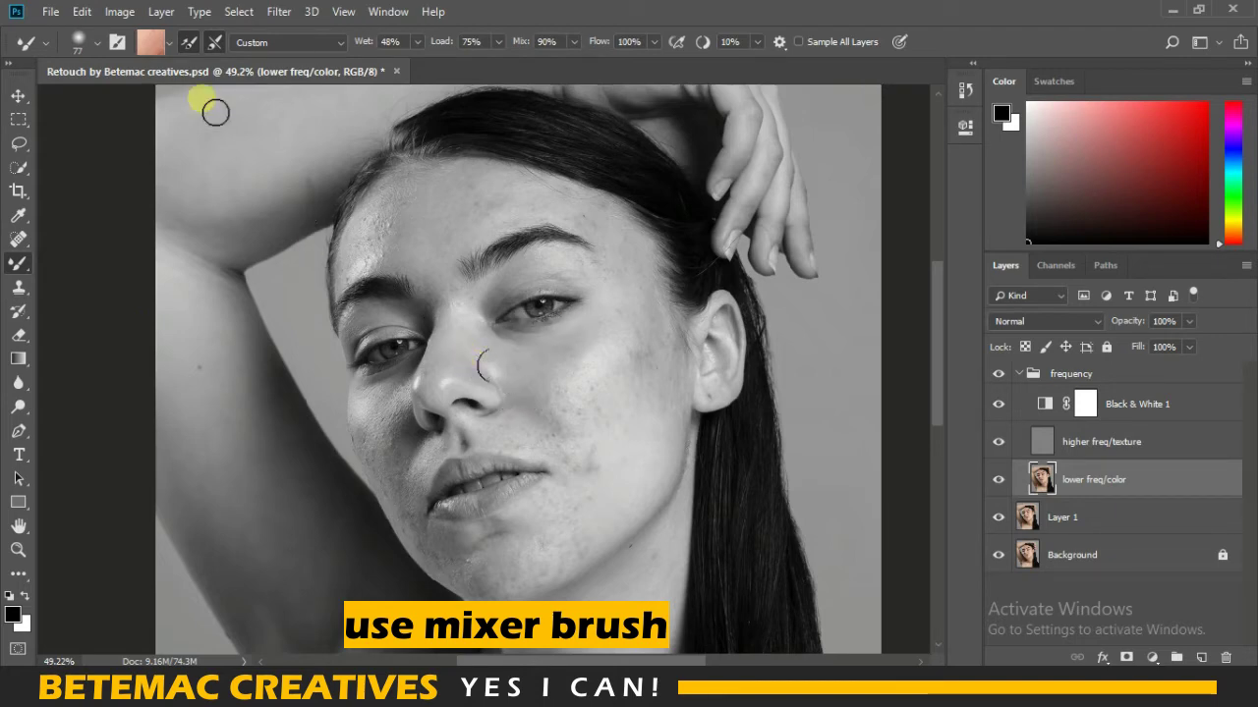
# Step: Clean the Mixer Brush's paint load and turn off Load after each stroke
pyautogui.click(170, 44)
pyautogui.click(181, 82)
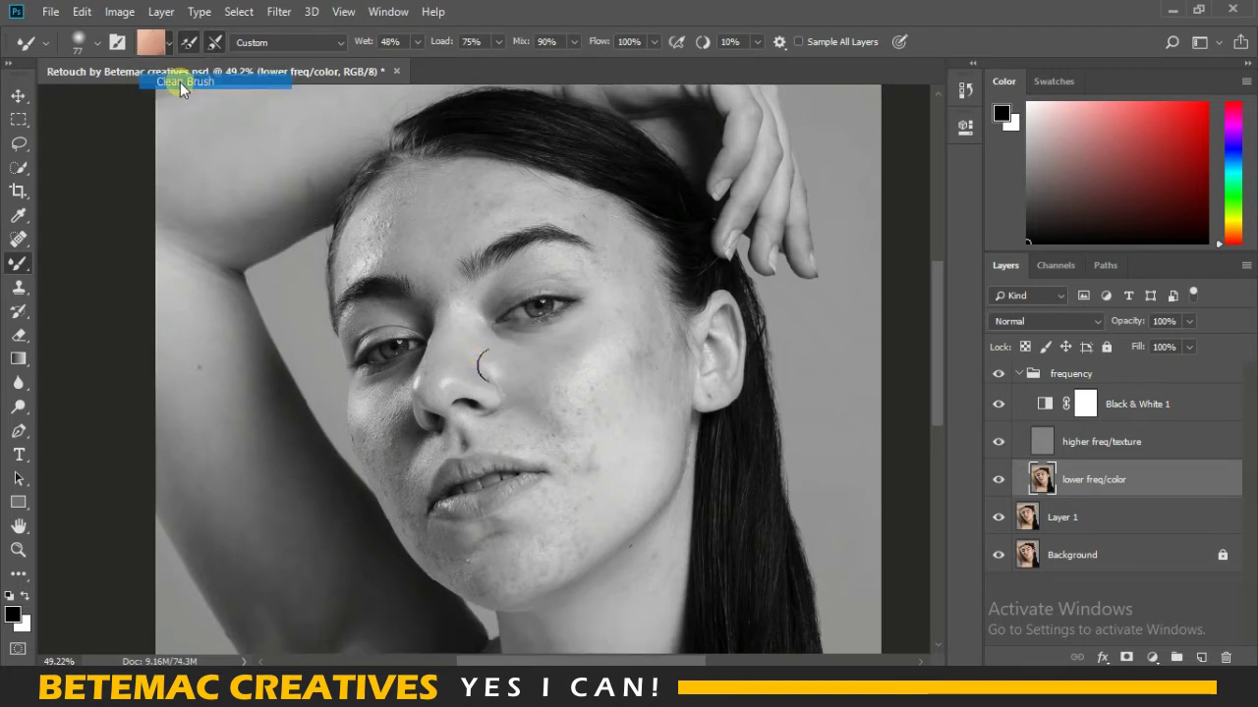
pyautogui.click(215, 40)
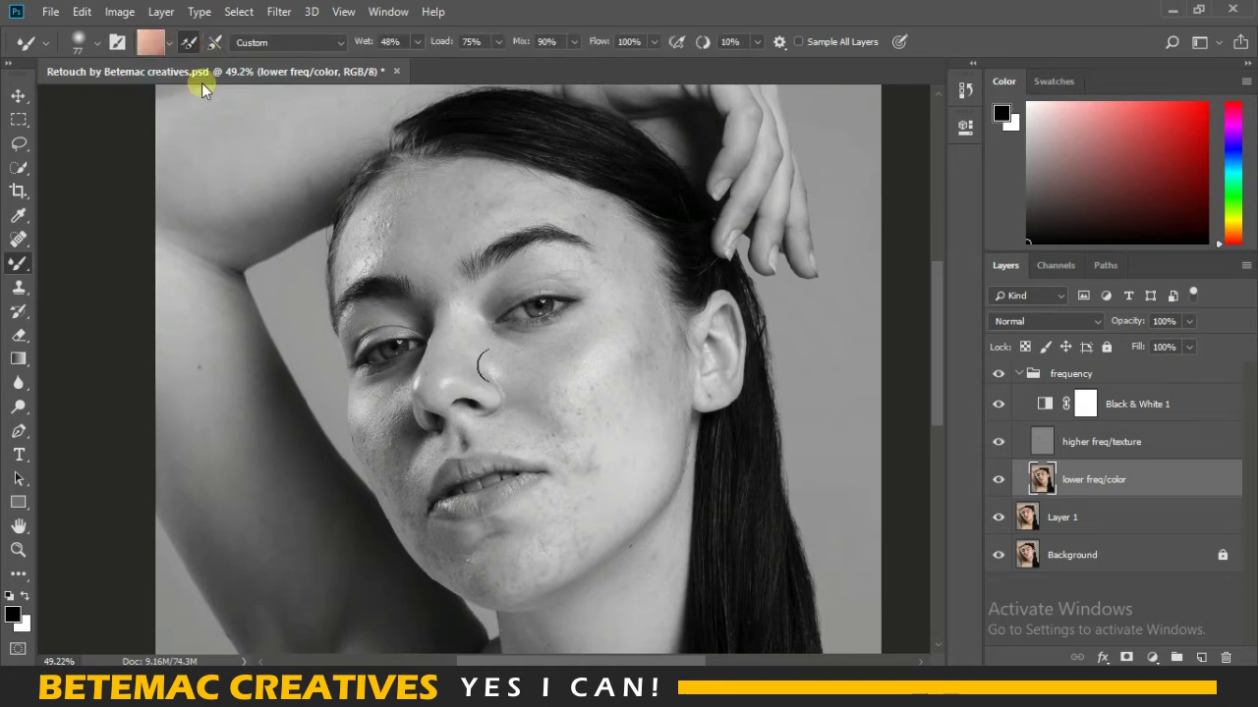
pyautogui.click(185, 42)
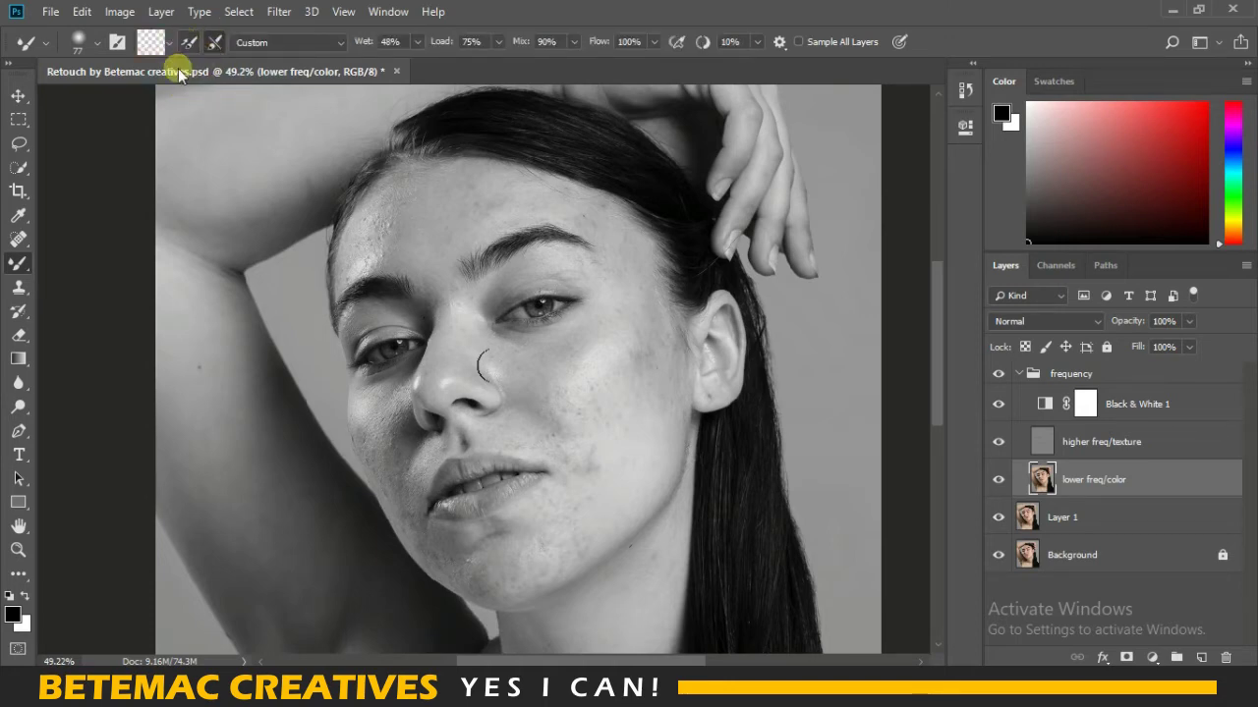
# Step: Enable clean after each stroke, set Wet to 9%, and blend cheek and chin tones
pyautogui.click(210, 42)
pyautogui.click(388, 42)
pyautogui.write('9')
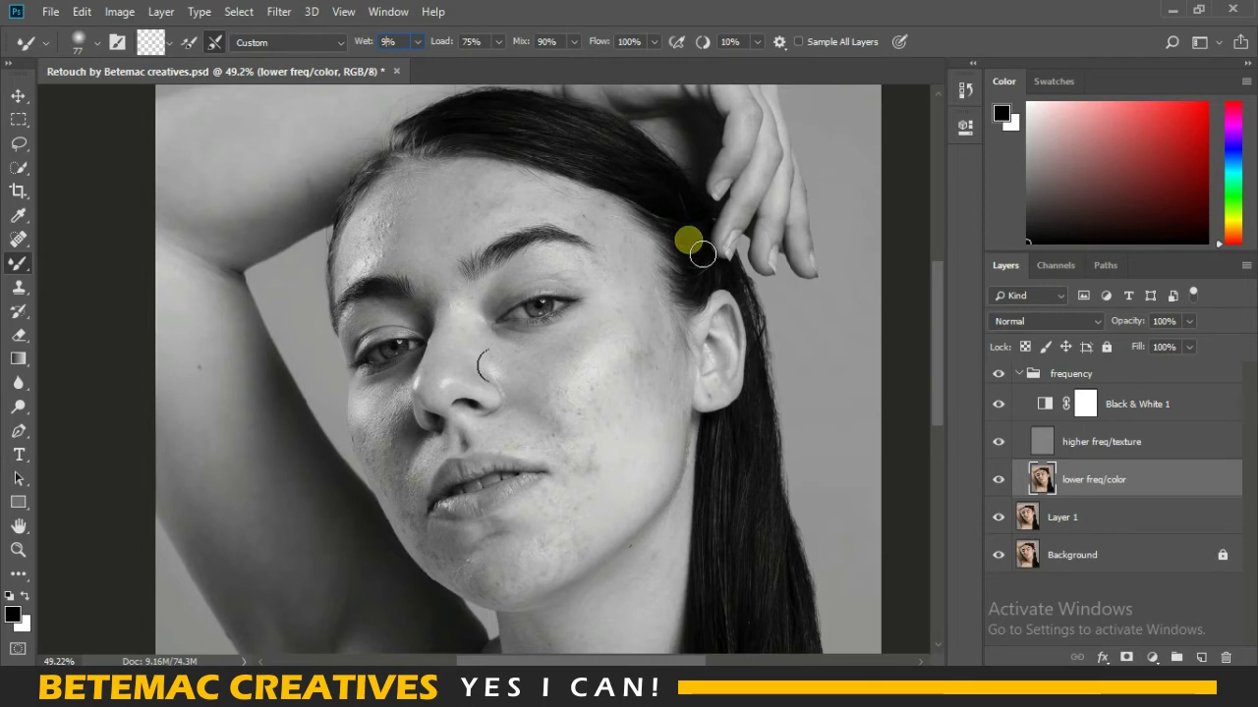
pyautogui.moveTo(641, 351)
pyautogui.mouseDown()
pyautogui.moveTo(677, 365)
pyautogui.moveTo(658, 367)
pyautogui.moveTo(579, 457)
pyautogui.moveTo(561, 435)
pyautogui.moveTo(584, 421)
pyautogui.moveTo(615, 491)
pyautogui.moveTo(593, 482)
pyautogui.moveTo(592, 461)
pyautogui.moveTo(586, 511)
pyautogui.moveTo(610, 518)
pyautogui.moveTo(606, 422)
pyautogui.moveTo(592, 546)
pyautogui.moveTo(596, 384)
pyautogui.moveTo(612, 350)
pyautogui.moveTo(576, 435)
pyautogui.moveTo(622, 416)
pyautogui.moveTo(570, 443)
pyautogui.moveTo(600, 488)
pyautogui.moveTo(601, 471)
pyautogui.moveTo(732, 475)
pyautogui.moveTo(651, 556)
pyautogui.moveTo(648, 357)
pyautogui.moveTo(666, 393)
pyautogui.moveTo(623, 357)
pyautogui.moveTo(600, 239)
pyautogui.moveTo(645, 272)
pyautogui.moveTo(638, 261)
pyautogui.moveTo(648, 296)
pyautogui.moveTo(603, 275)
pyautogui.moveTo(652, 297)
pyautogui.moveTo(613, 503)
pyautogui.moveTo(606, 486)
pyautogui.moveTo(521, 600)
pyautogui.mouseUp()
pyautogui.press('x')
pyautogui.moveTo(557, 584)
pyautogui.mouseDown()
pyautogui.moveTo(597, 550)
pyautogui.moveTo(530, 576)
pyautogui.moveTo(580, 560)
pyautogui.moveTo(563, 520)
pyautogui.moveTo(521, 606)
pyautogui.moveTo(475, 593)
pyautogui.moveTo(485, 584)
pyautogui.moveTo(538, 607)
pyautogui.moveTo(561, 581)
pyautogui.moveTo(553, 564)
pyautogui.moveTo(571, 582)
pyautogui.moveTo(595, 547)
pyautogui.moveTo(421, 527)
pyautogui.moveTo(450, 565)
pyautogui.moveTo(490, 578)
pyautogui.moveTo(500, 558)
pyautogui.moveTo(395, 459)
pyautogui.moveTo(412, 445)
pyautogui.moveTo(409, 471)
pyautogui.moveTo(366, 432)
pyautogui.moveTo(410, 520)
pyautogui.moveTo(421, 497)
pyautogui.mouseUp()
# Step: Toggle the texture, Black & White 1 and frequency group visibility to compare blurred tones
pyautogui.click(1002, 444)
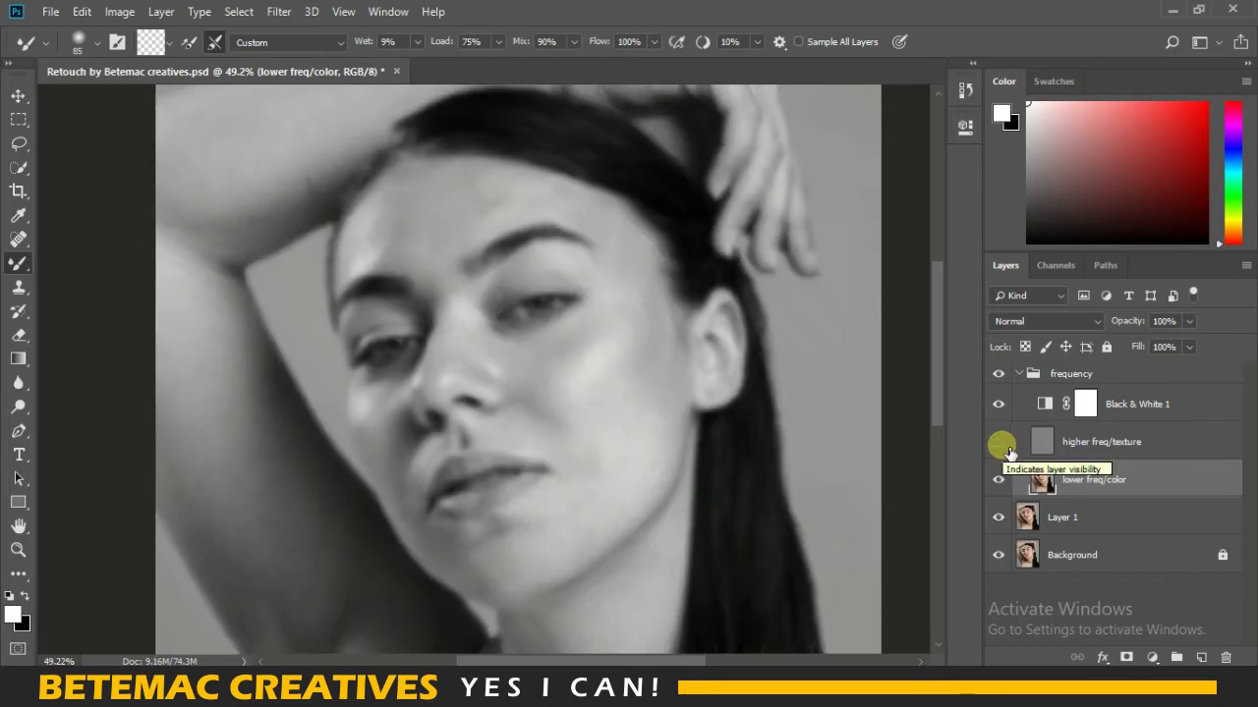
pyautogui.click(999, 442)
pyautogui.click(998, 404)
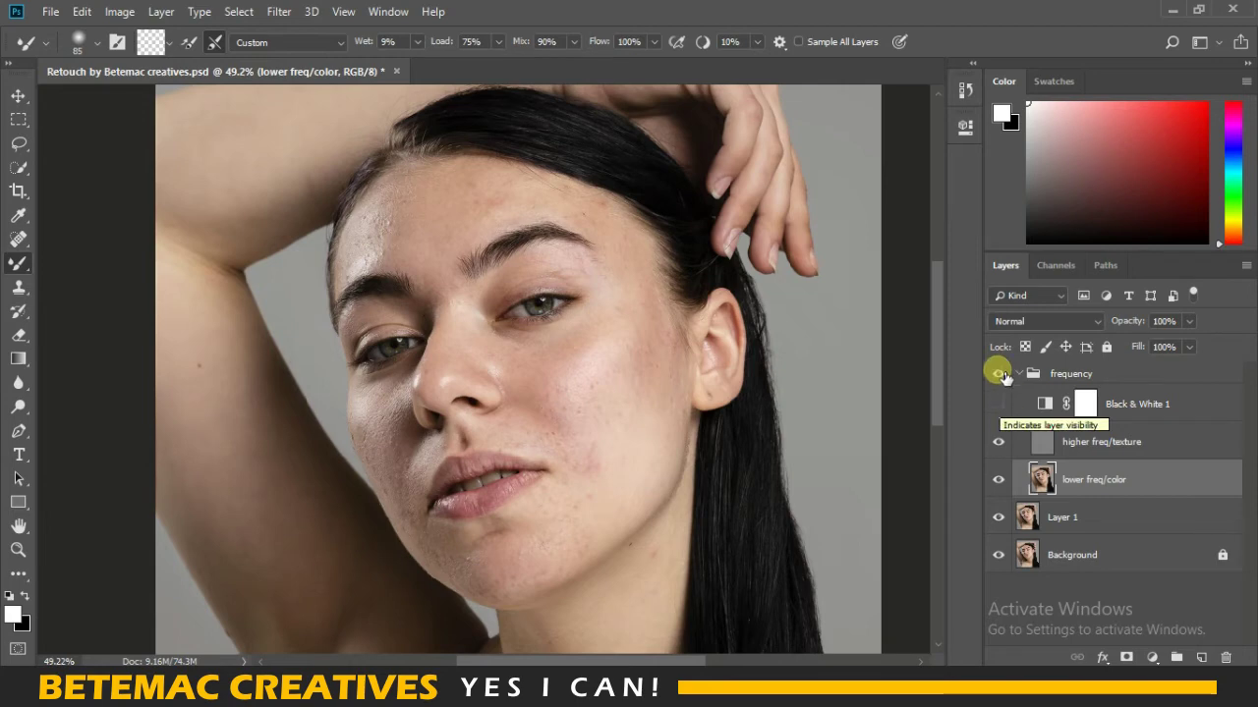
pyautogui.click(1000, 374)
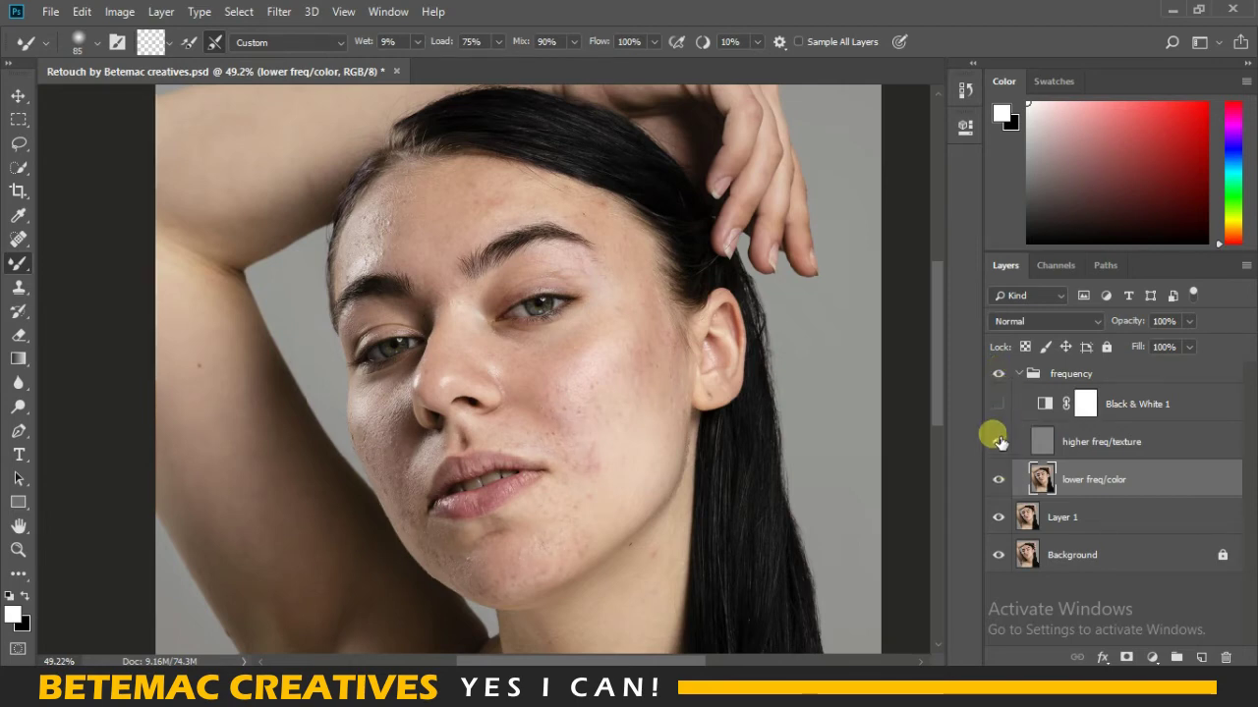
pyautogui.click(998, 404)
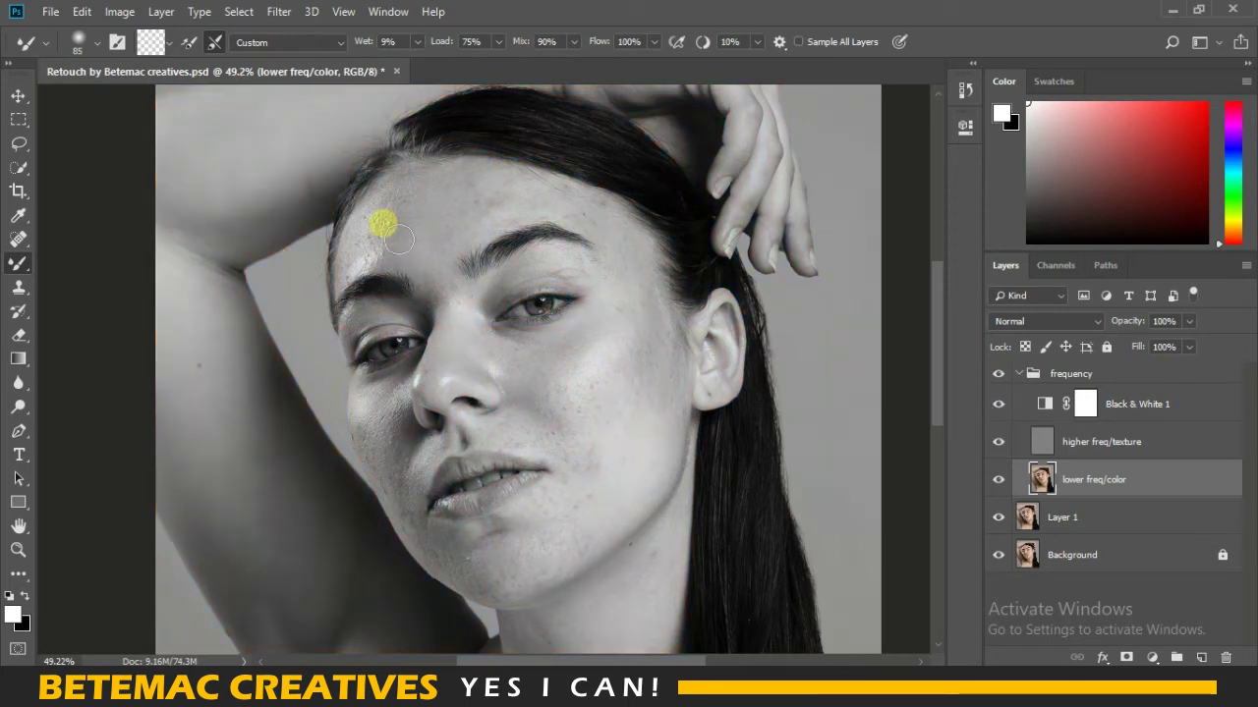
# Step: Shrink the Mixer Brush and blend the forehead skin tones
pyautogui.moveTo(379, 219)
pyautogui.mouseDown()
pyautogui.moveTo(375, 246)
pyautogui.moveTo(402, 208)
pyautogui.mouseUp()
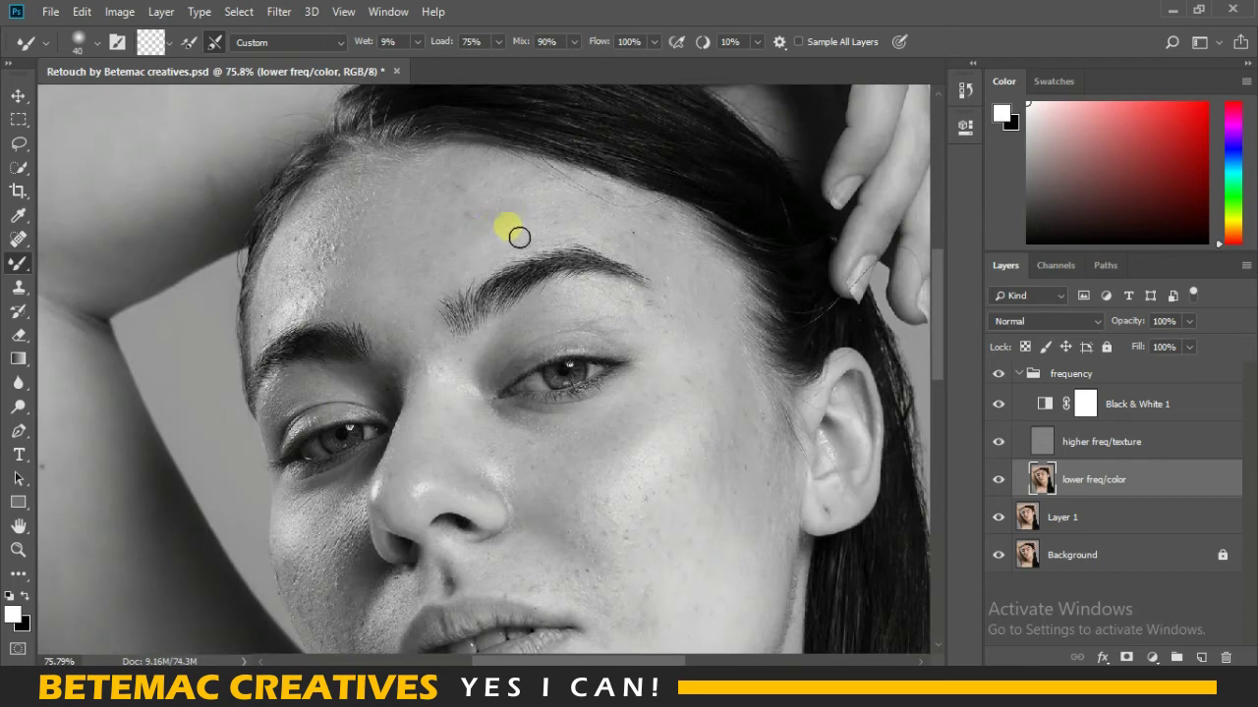
pyautogui.moveTo(519, 237)
pyautogui.mouseDown()
pyautogui.moveTo(494, 219)
pyautogui.moveTo(553, 236)
pyautogui.moveTo(576, 222)
pyautogui.moveTo(496, 236)
pyautogui.moveTo(472, 197)
pyautogui.moveTo(485, 199)
pyautogui.moveTo(500, 242)
pyautogui.moveTo(500, 213)
pyautogui.moveTo(455, 230)
pyautogui.moveTo(503, 241)
pyautogui.moveTo(308, 261)
pyautogui.moveTo(360, 262)
pyautogui.moveTo(365, 214)
pyautogui.moveTo(393, 266)
pyautogui.moveTo(263, 341)
pyautogui.moveTo(325, 241)
pyautogui.moveTo(301, 308)
pyautogui.moveTo(736, 337)
pyautogui.moveTo(834, 365)
pyautogui.moveTo(921, 337)
pyautogui.moveTo(814, 378)
pyautogui.moveTo(809, 367)
pyautogui.moveTo(525, 370)
pyautogui.moveTo(542, 371)
pyautogui.mouseUp()
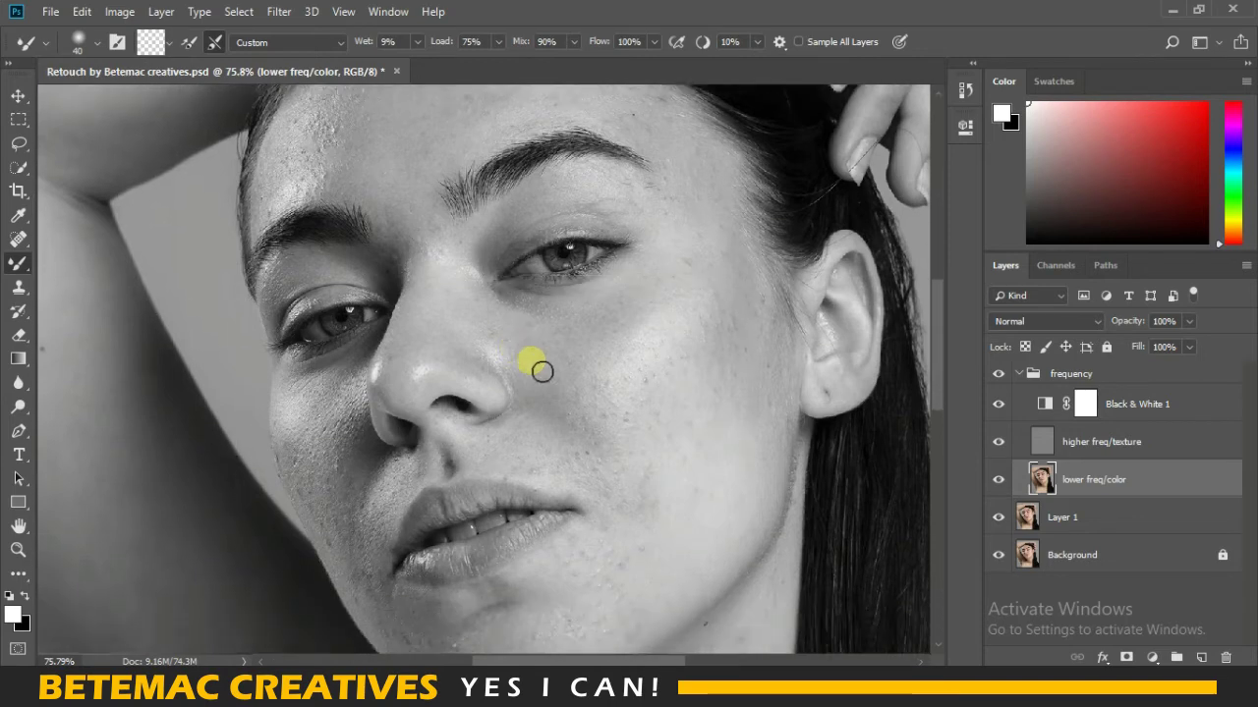
pyautogui.scroll(-2, 542, 371)
pyautogui.scroll(-3, 561, 393)
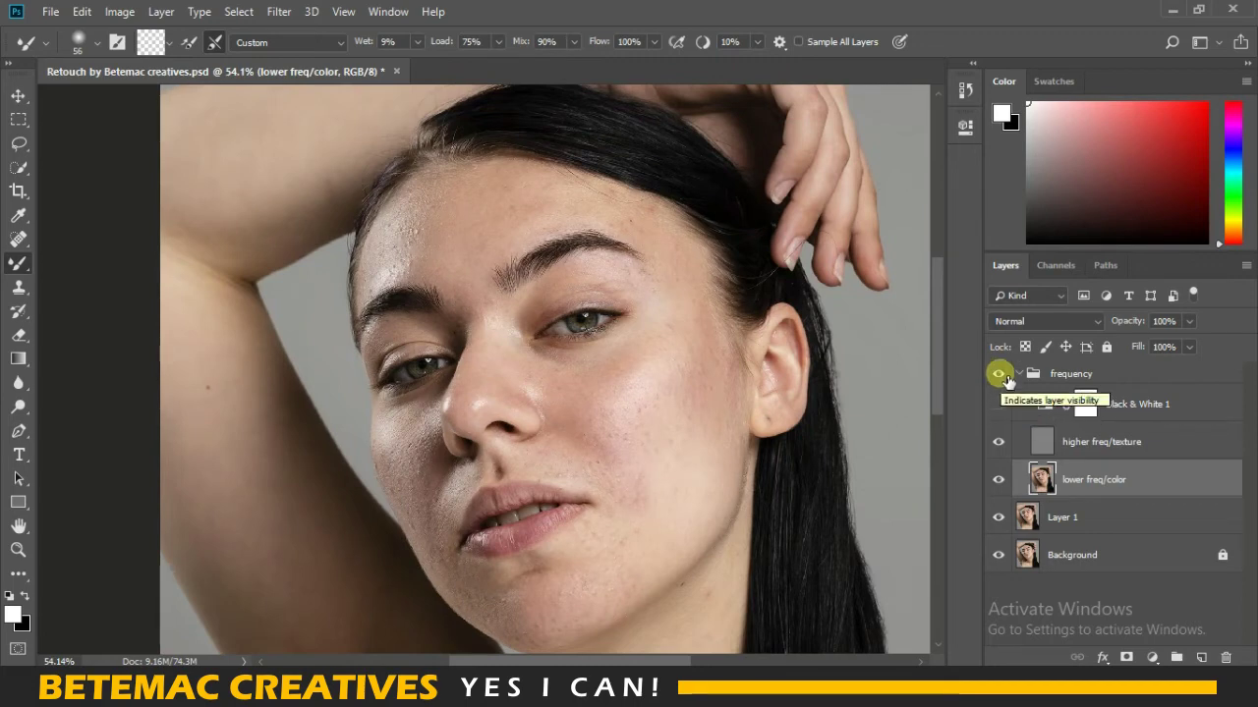
# Step: Compare against the original, then blend cheek, chin, jaw and brow skin tones
pyautogui.click(1006, 379)
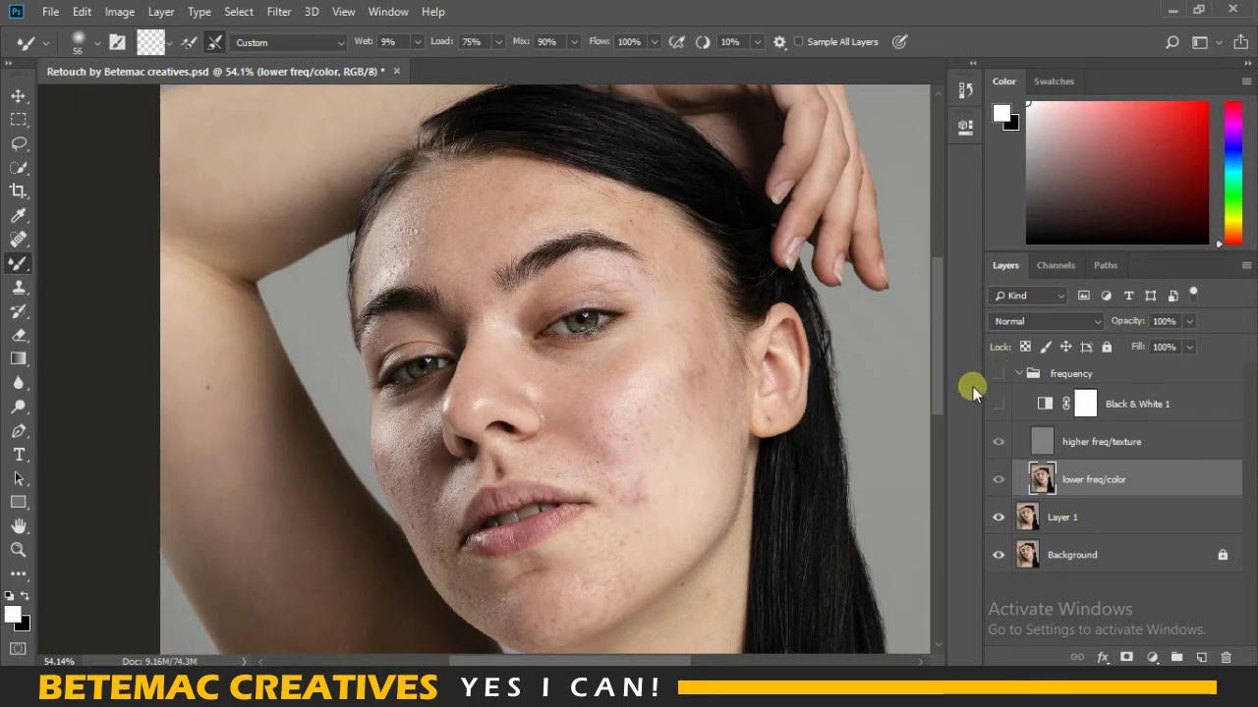
pyautogui.click(1002, 376)
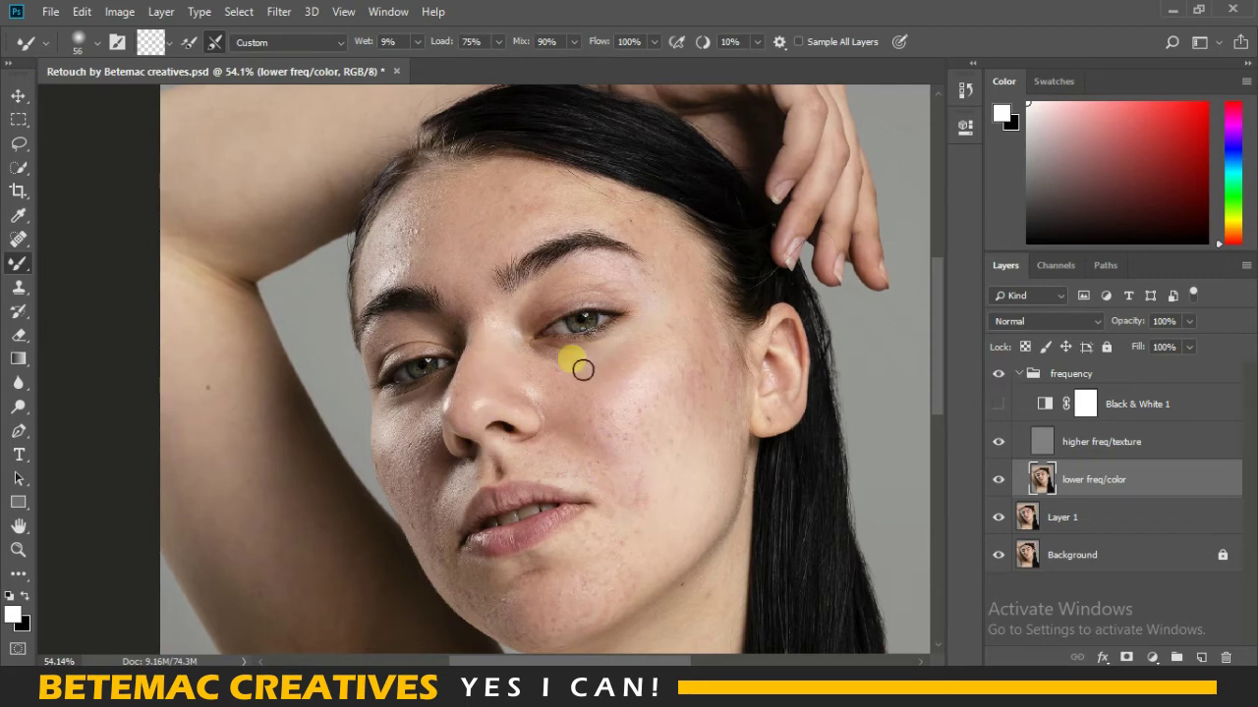
pyautogui.moveTo(615, 366)
pyautogui.mouseDown()
pyautogui.moveTo(592, 472)
pyautogui.moveTo(594, 422)
pyautogui.moveTo(616, 492)
pyautogui.moveTo(708, 371)
pyautogui.moveTo(708, 413)
pyautogui.moveTo(731, 429)
pyautogui.mouseUp()
pyautogui.moveTo(725, 529)
pyautogui.mouseDown()
pyautogui.moveTo(651, 379)
pyautogui.moveTo(630, 243)
pyautogui.moveTo(677, 267)
pyautogui.moveTo(671, 334)
pyautogui.moveTo(666, 292)
pyautogui.moveTo(686, 340)
pyautogui.moveTo(710, 335)
pyautogui.moveTo(640, 425)
pyautogui.mouseUp()
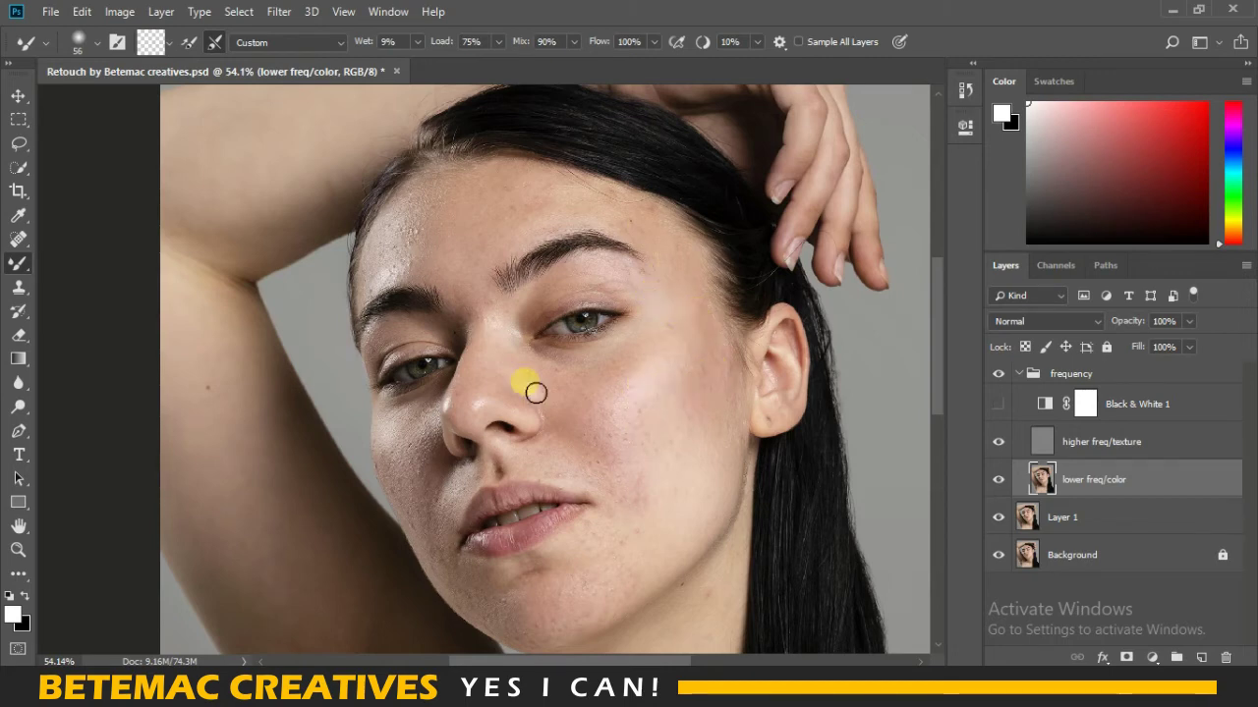
pyautogui.moveTo(535, 393)
pyautogui.mouseDown()
pyautogui.moveTo(599, 390)
pyautogui.moveTo(569, 413)
pyautogui.moveTo(606, 416)
pyautogui.moveTo(514, 247)
pyautogui.moveTo(524, 237)
pyautogui.moveTo(511, 254)
pyautogui.moveTo(511, 232)
pyautogui.moveTo(551, 284)
pyautogui.moveTo(514, 216)
pyautogui.moveTo(522, 202)
pyautogui.moveTo(663, 246)
pyautogui.moveTo(416, 249)
pyautogui.moveTo(449, 203)
pyautogui.mouseUp()
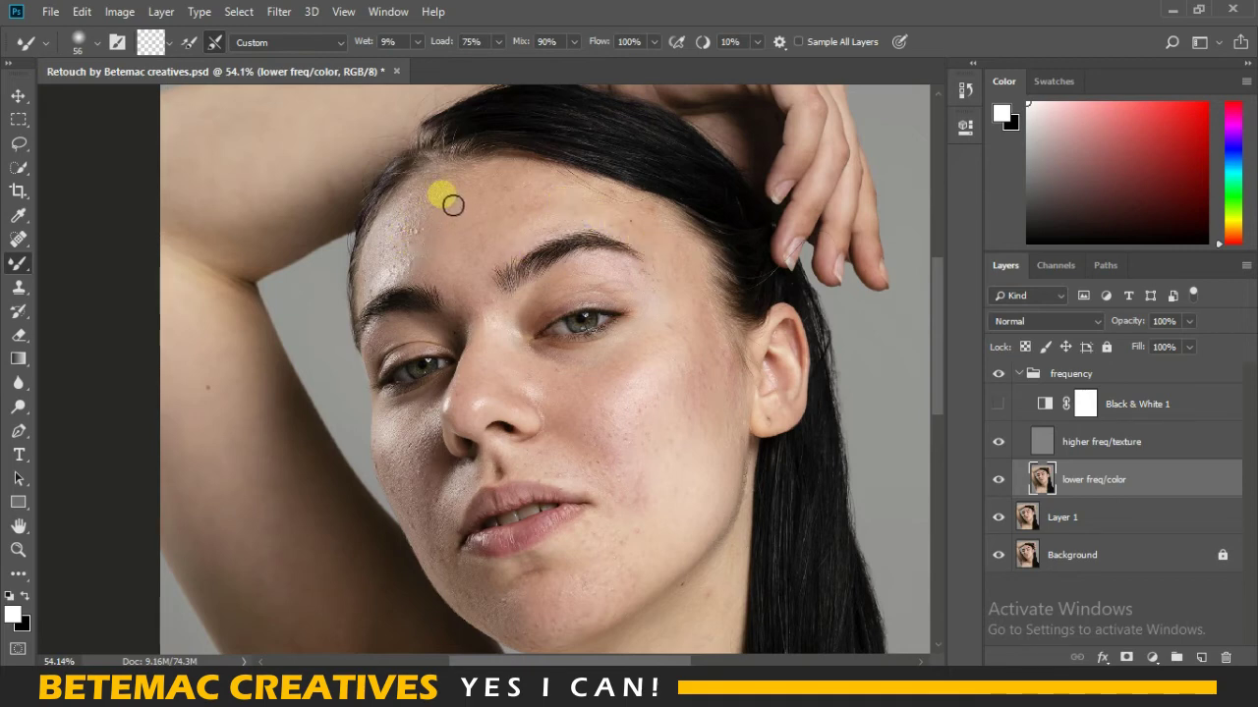
# Step: Fit the image, compare with the original, and delete the Black & White 1 layer
pyautogui.hotkey('ctrl', '0')
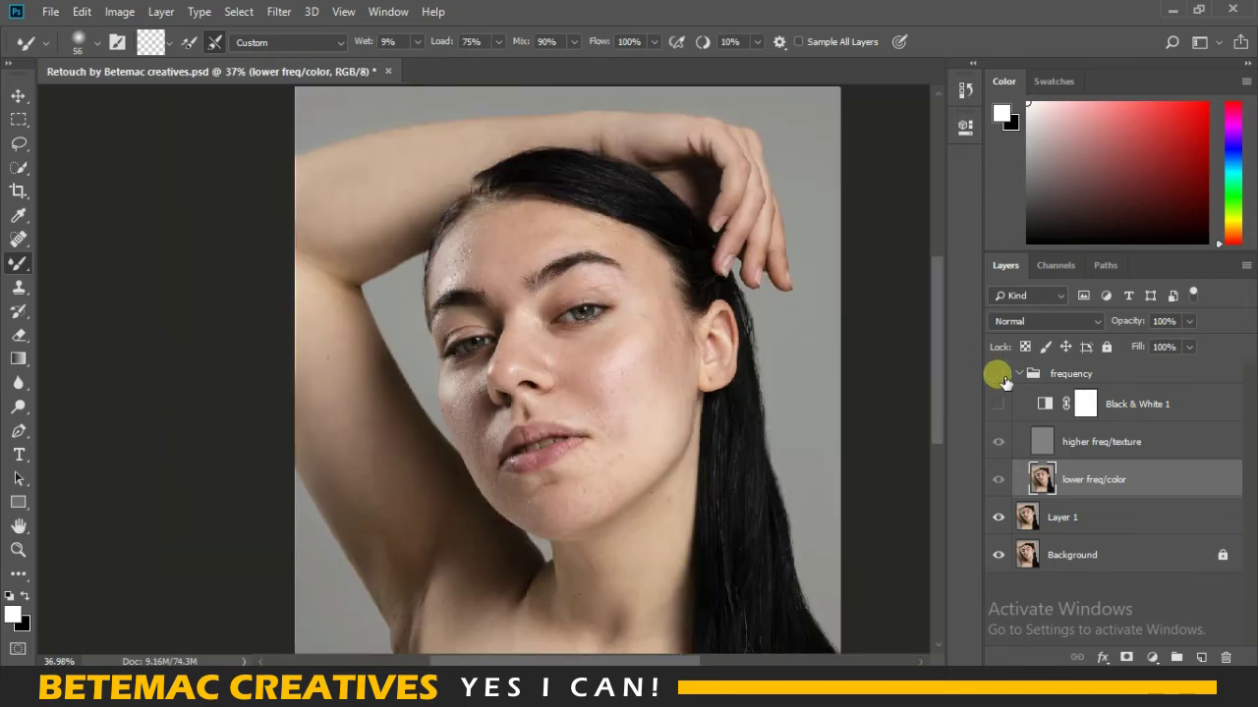
pyautogui.click(628, 233)
pyautogui.click(626, 301)
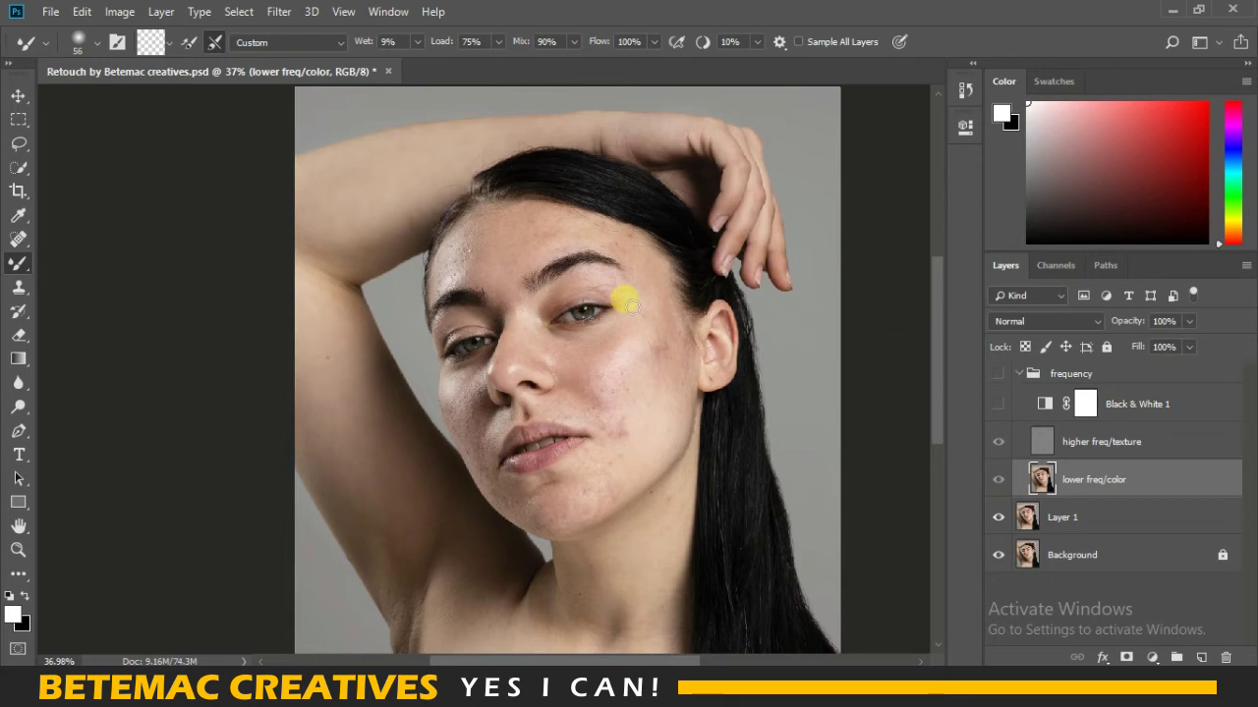
pyautogui.click(518, 354)
pyautogui.click(489, 301)
pyautogui.click(668, 389)
pyautogui.click(1003, 374)
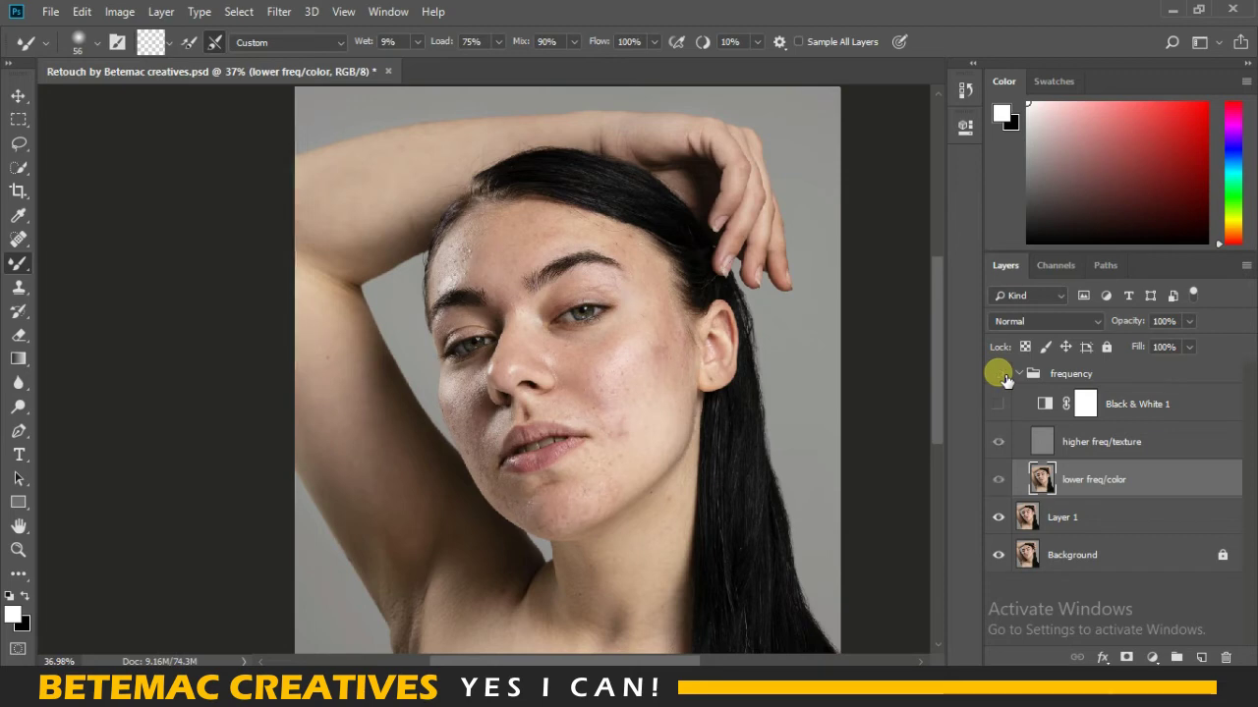
pyautogui.moveTo(1208, 404)
pyautogui.mouseDown()
pyautogui.moveTo(1189, 405)
pyautogui.moveTo(1228, 658)
pyautogui.mouseUp()
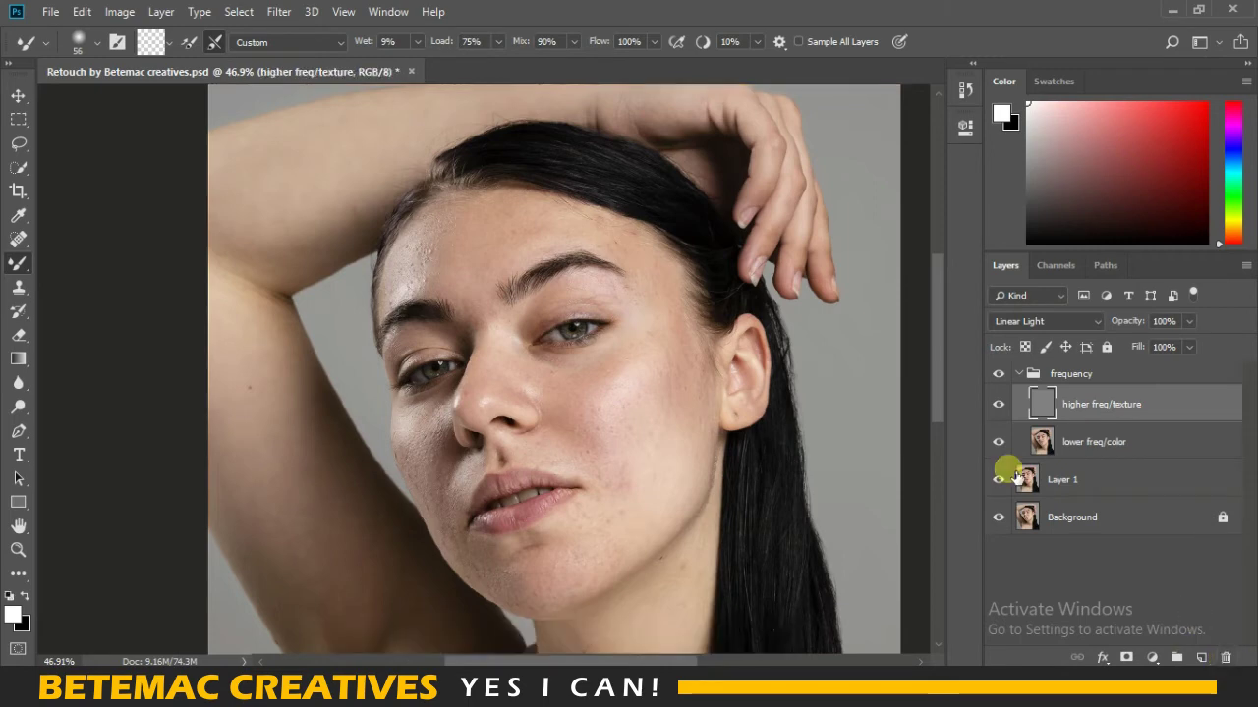
# Step: Lasso the cheek patch beside the ear on the lower freq/color layer
pyautogui.click(1110, 442)
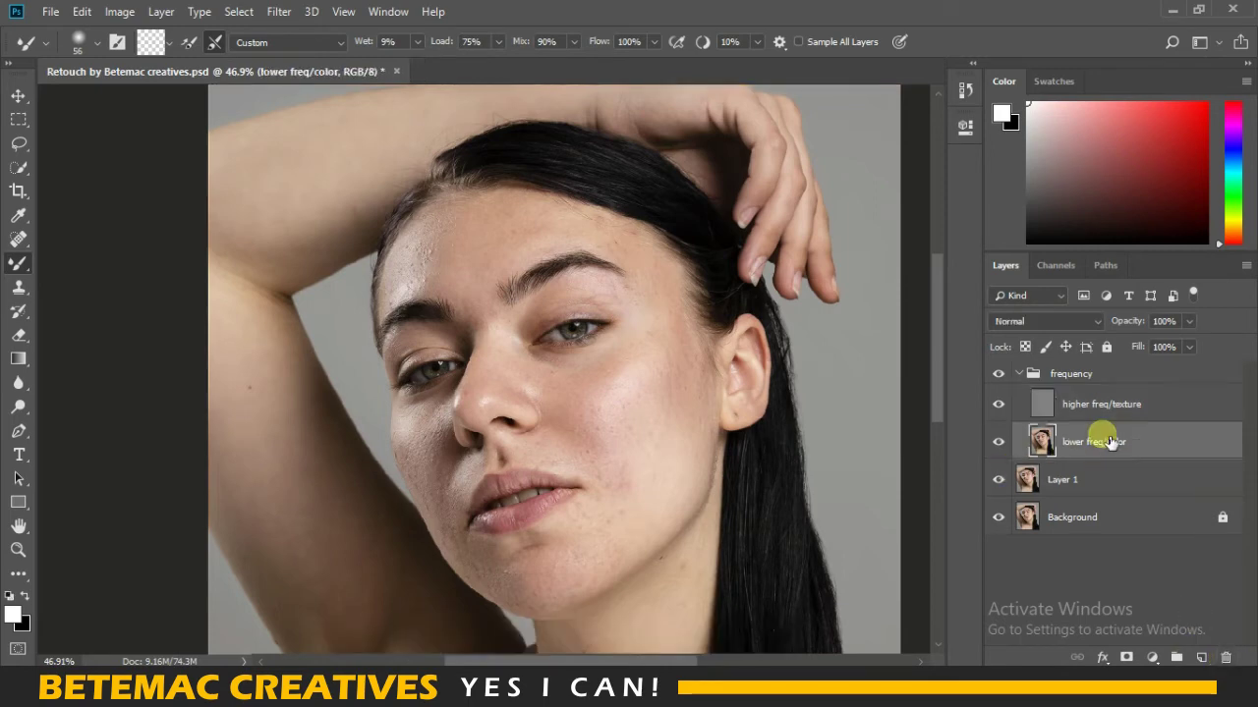
pyautogui.click(18, 146)
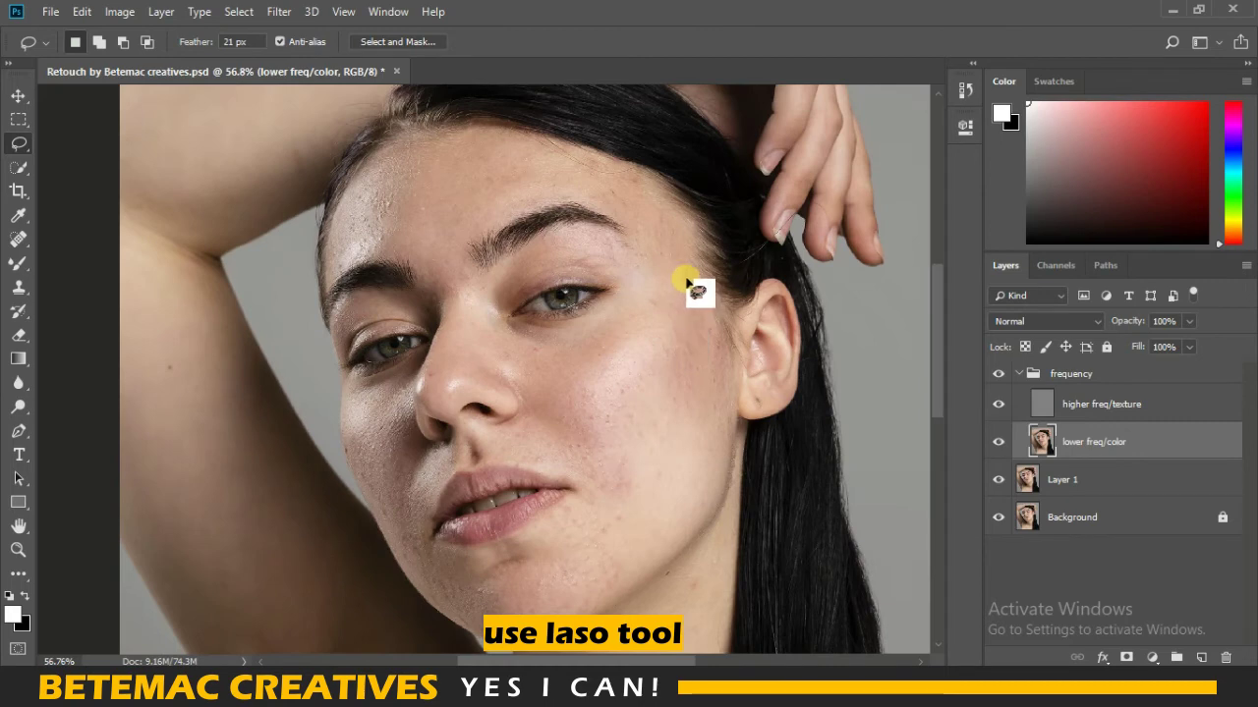
pyautogui.moveTo(686, 281)
pyautogui.mouseDown()
pyautogui.moveTo(720, 342)
pyautogui.moveTo(725, 444)
pyautogui.moveTo(660, 387)
pyautogui.moveTo(687, 282)
pyautogui.mouseUp()
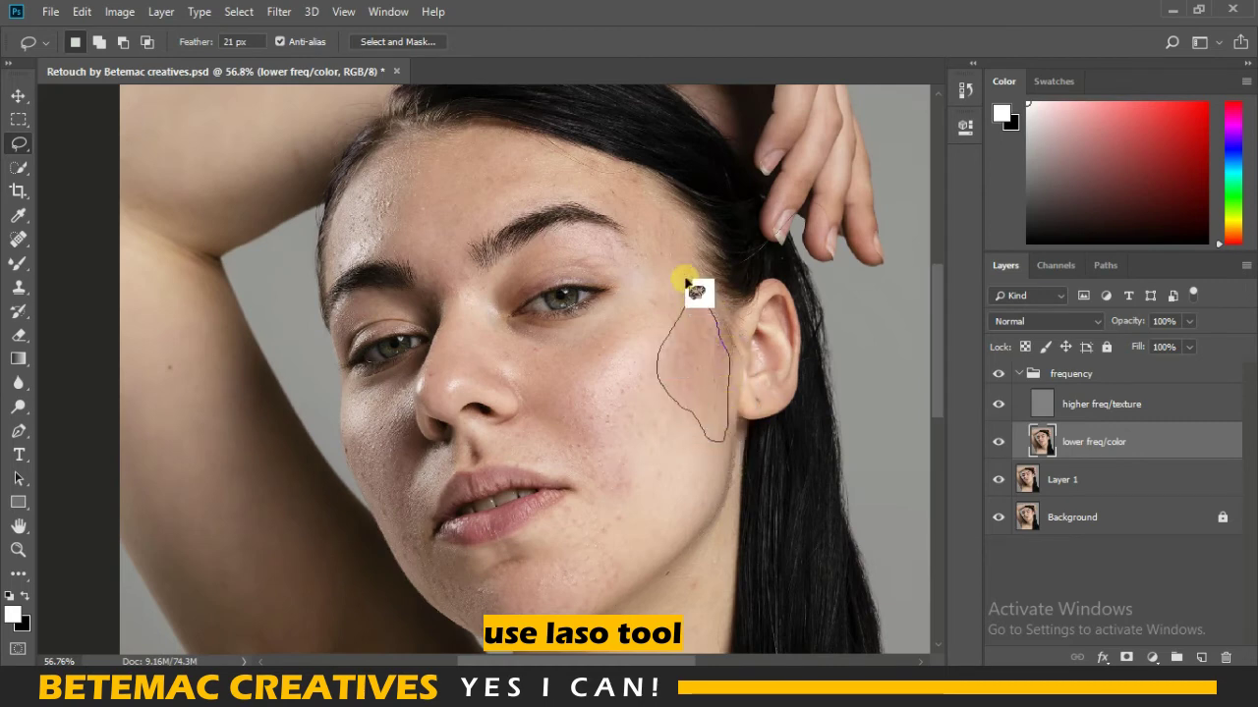
pyautogui.click(704, 384)
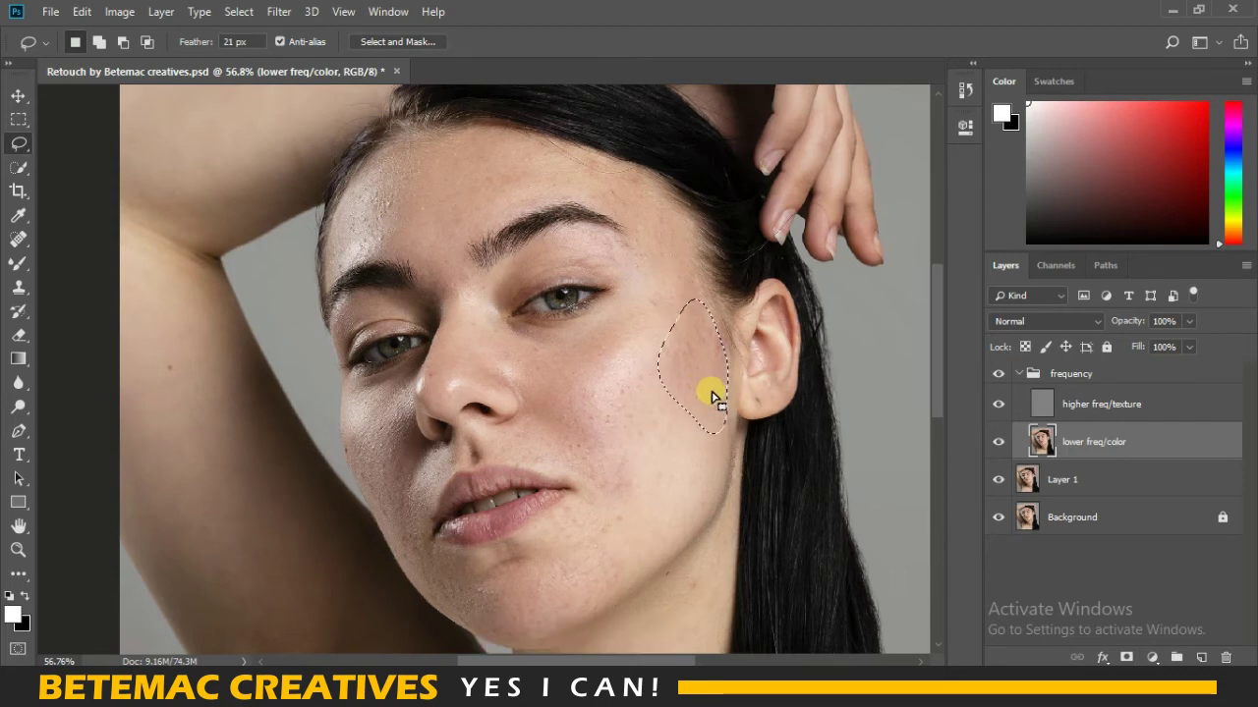
# Step: Apply a 20-pixel Gaussian Blur to the cheek selection
pyautogui.click(280, 12)
pyautogui.moveTo(289, 220)
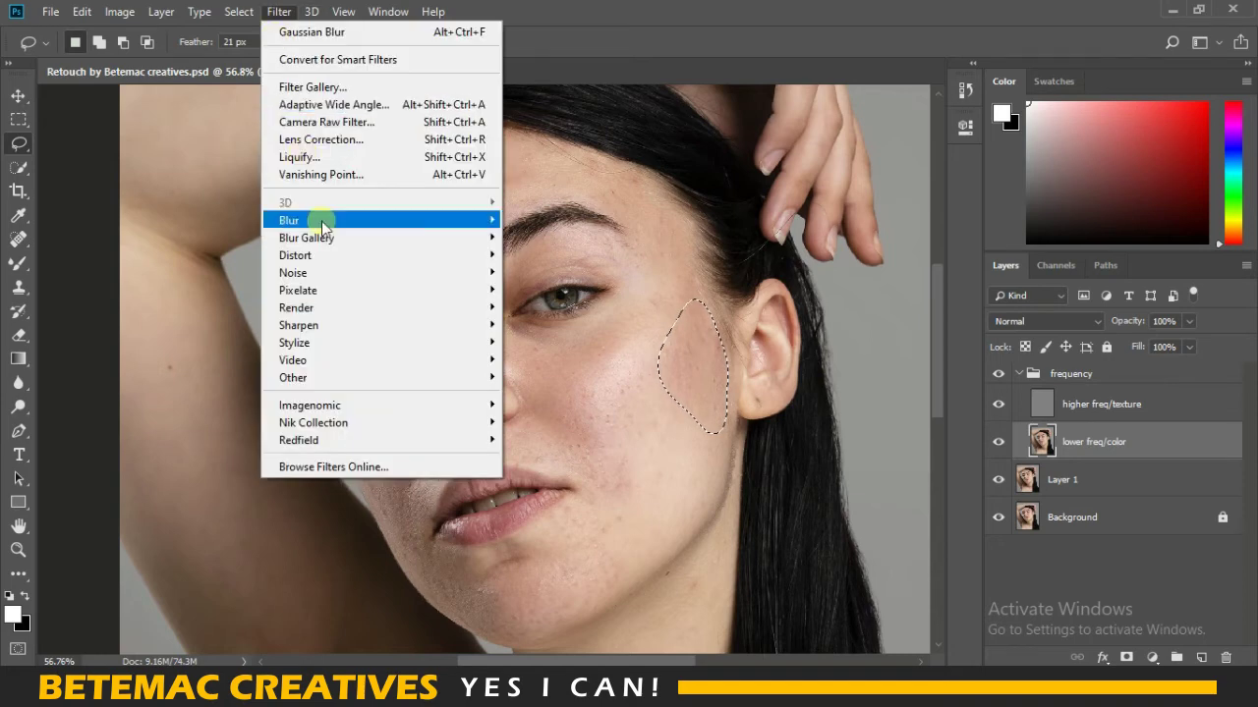
pyautogui.click(555, 290)
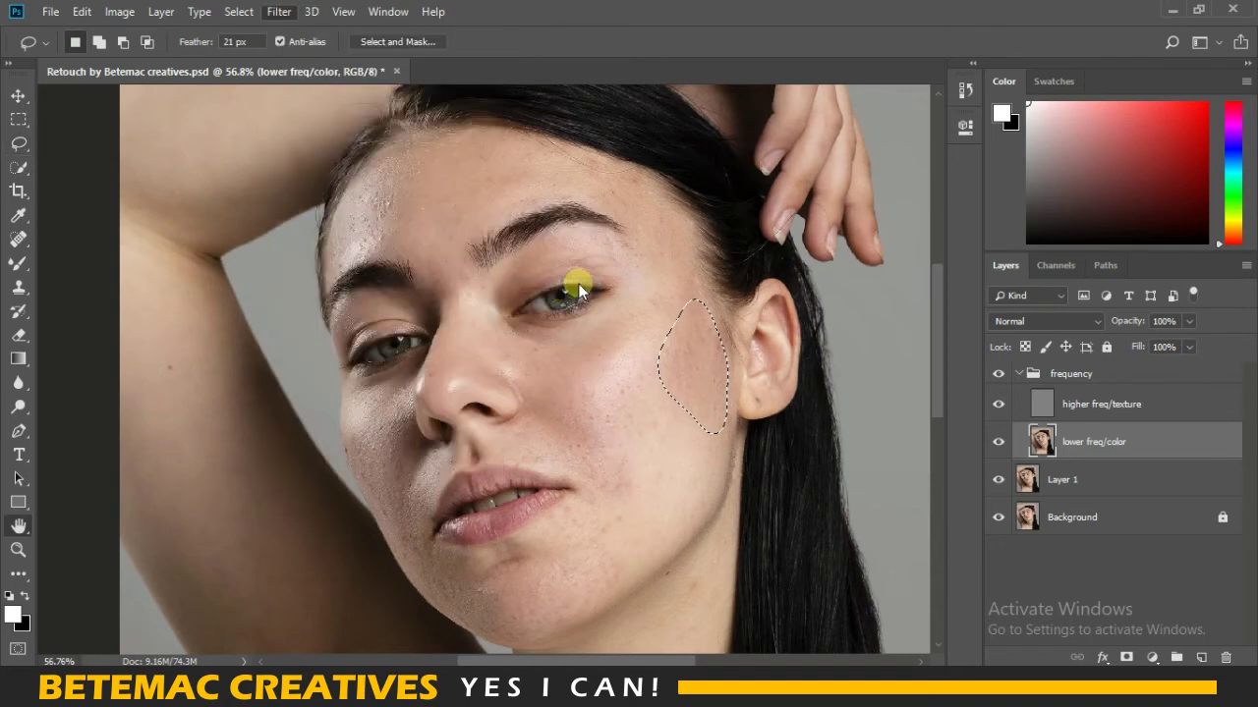
pyautogui.moveTo(850, 90); pyautogui.dragTo(883, 92)
pyautogui.write('20')
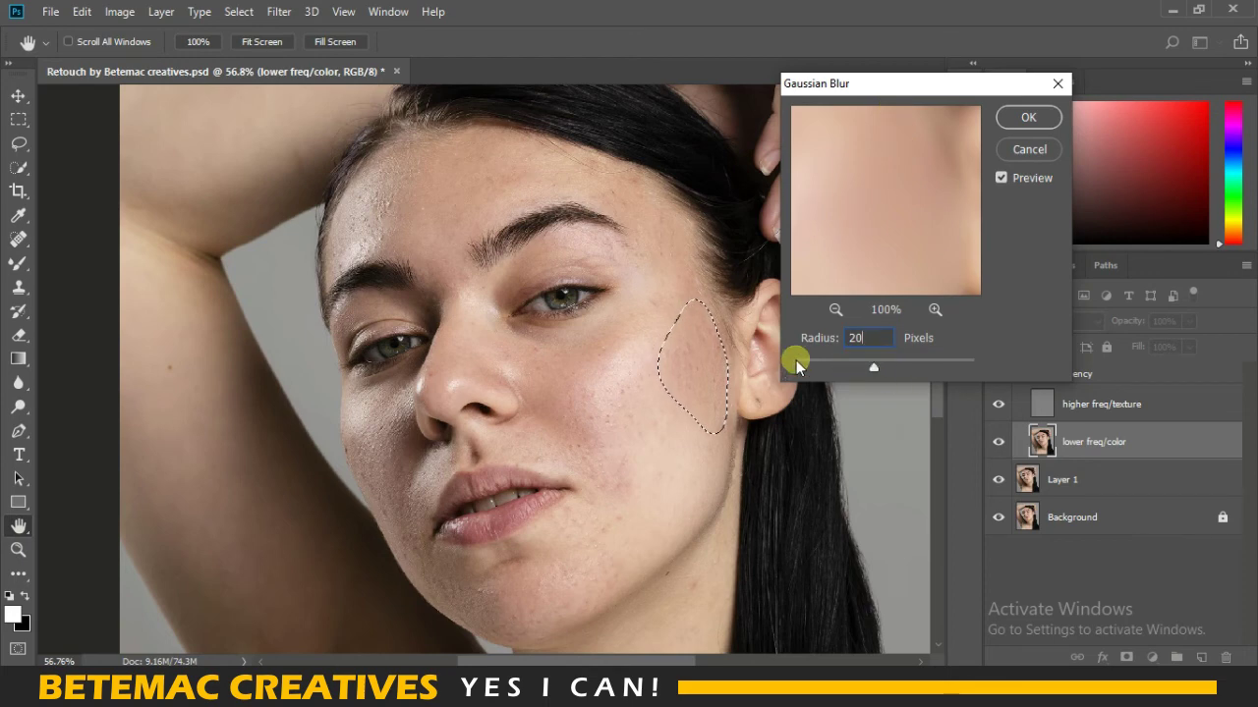
pyautogui.click(1031, 118)
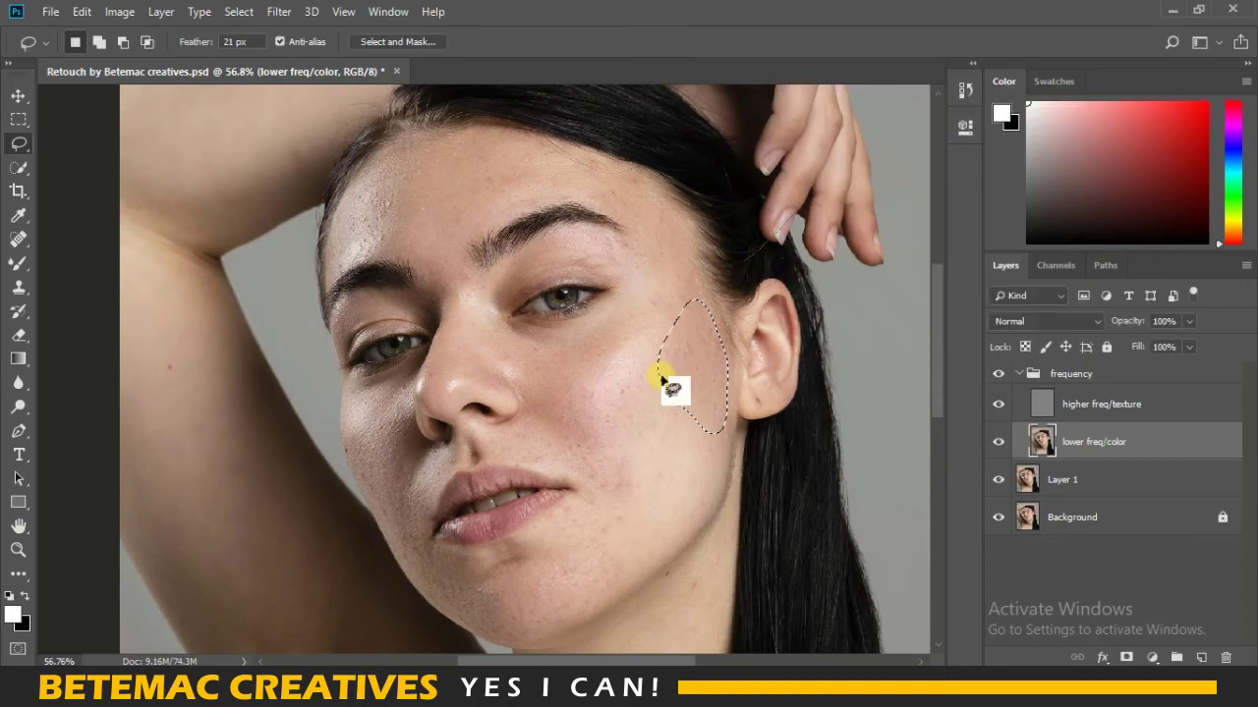
# Step: Lasso and Gaussian-blur the skin beside the mouth corner and the chin area
pyautogui.hotkey('ctrl', 'd')
pyautogui.scroll(3, 732, 351)
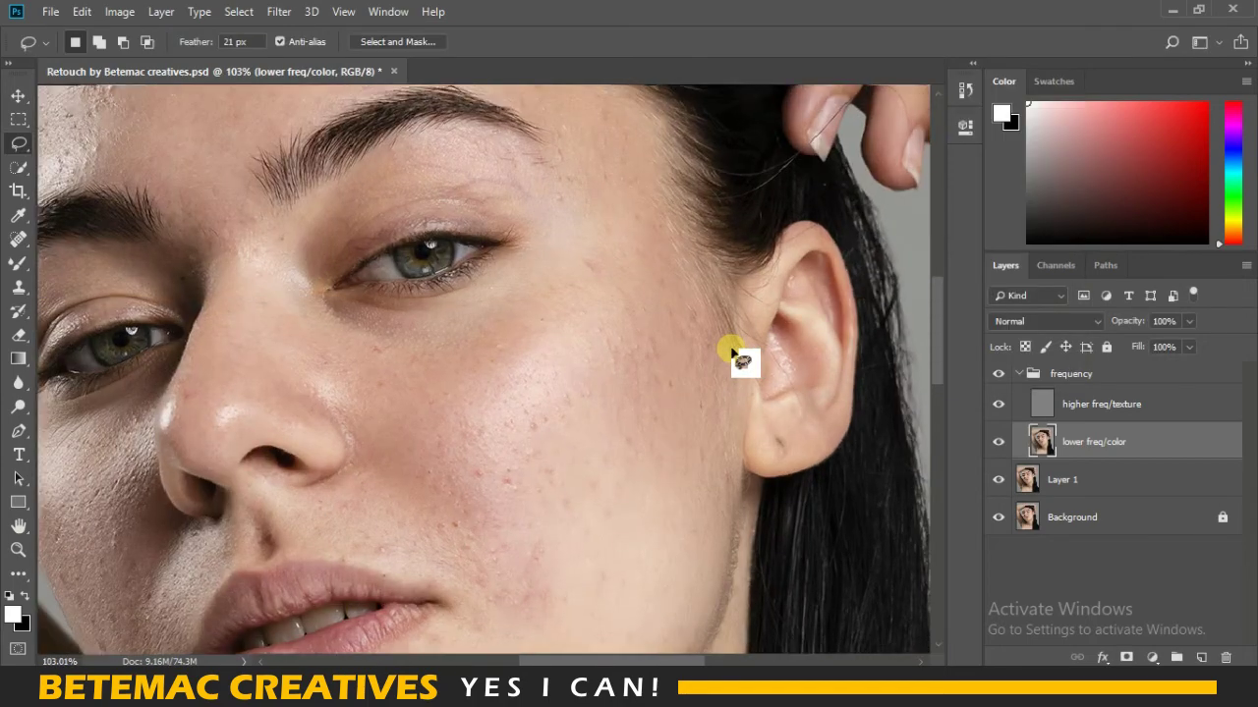
pyautogui.scroll(-3, 732, 350)
pyautogui.moveTo(501, 438)
pyautogui.mouseDown()
pyautogui.moveTo(623, 485)
pyautogui.moveTo(631, 435)
pyautogui.moveTo(598, 393)
pyautogui.moveTo(606, 378)
pyautogui.moveTo(570, 358)
pyautogui.moveTo(500, 424)
pyautogui.moveTo(570, 435)
pyautogui.mouseUp()
pyautogui.rightClick(568, 436)
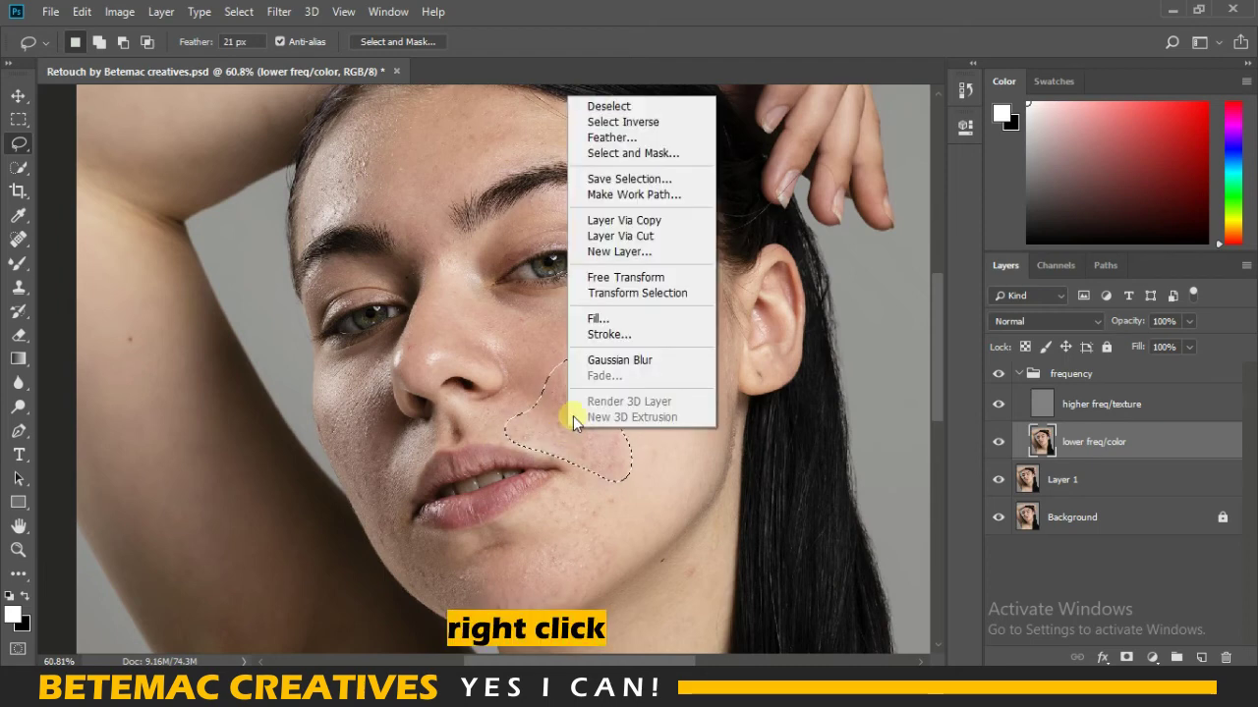
pyautogui.click(612, 361)
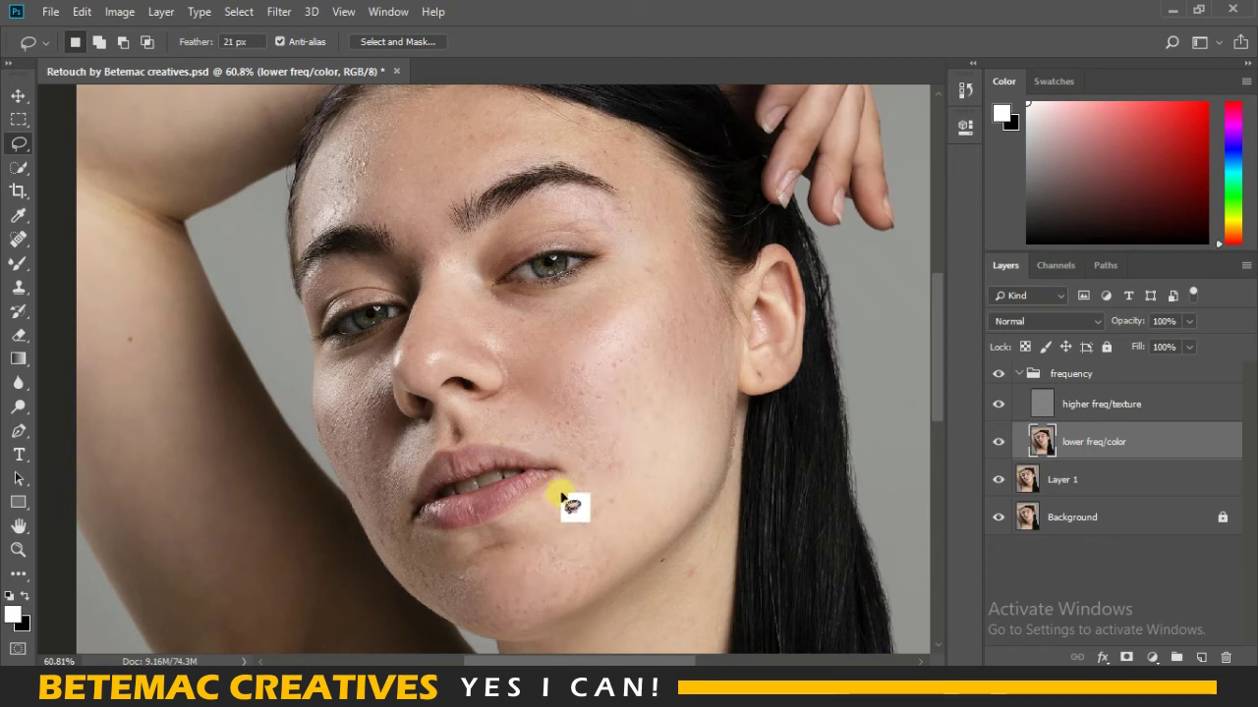
pyautogui.moveTo(562, 493)
pyautogui.mouseDown()
pyautogui.moveTo(597, 548)
pyautogui.moveTo(426, 593)
pyautogui.moveTo(559, 497)
pyautogui.moveTo(576, 505)
pyautogui.mouseUp()
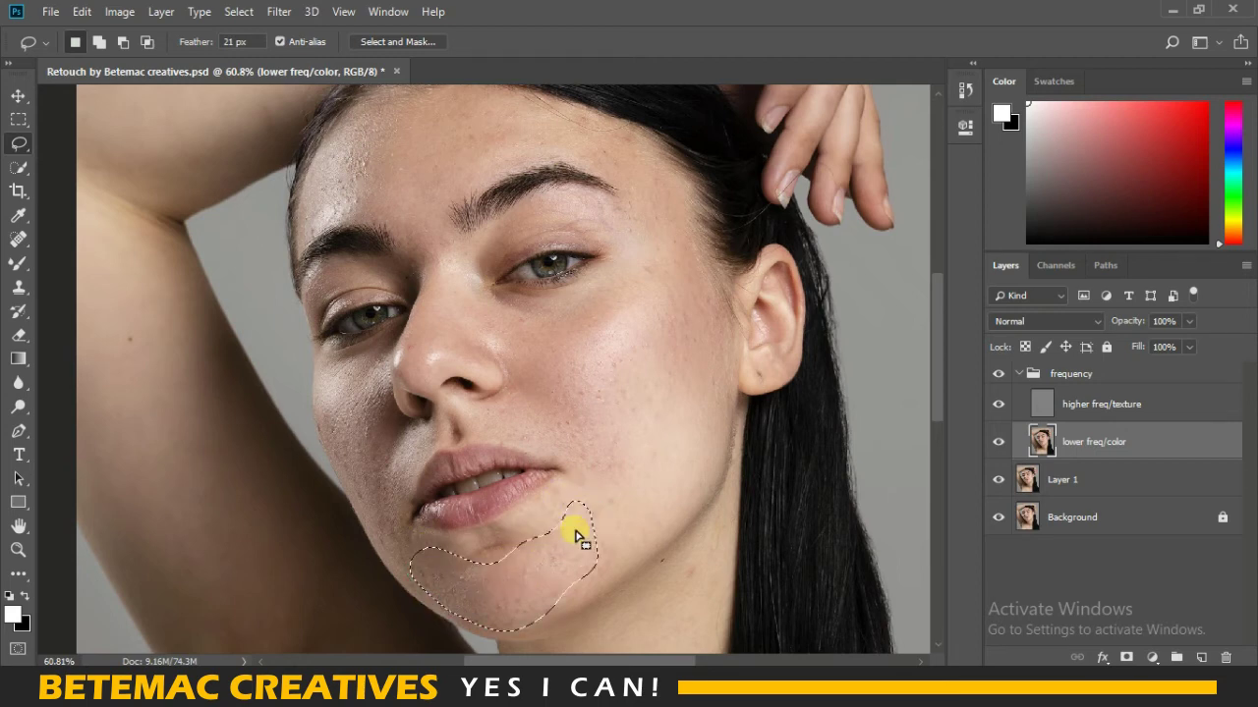
pyautogui.rightClick(575, 540)
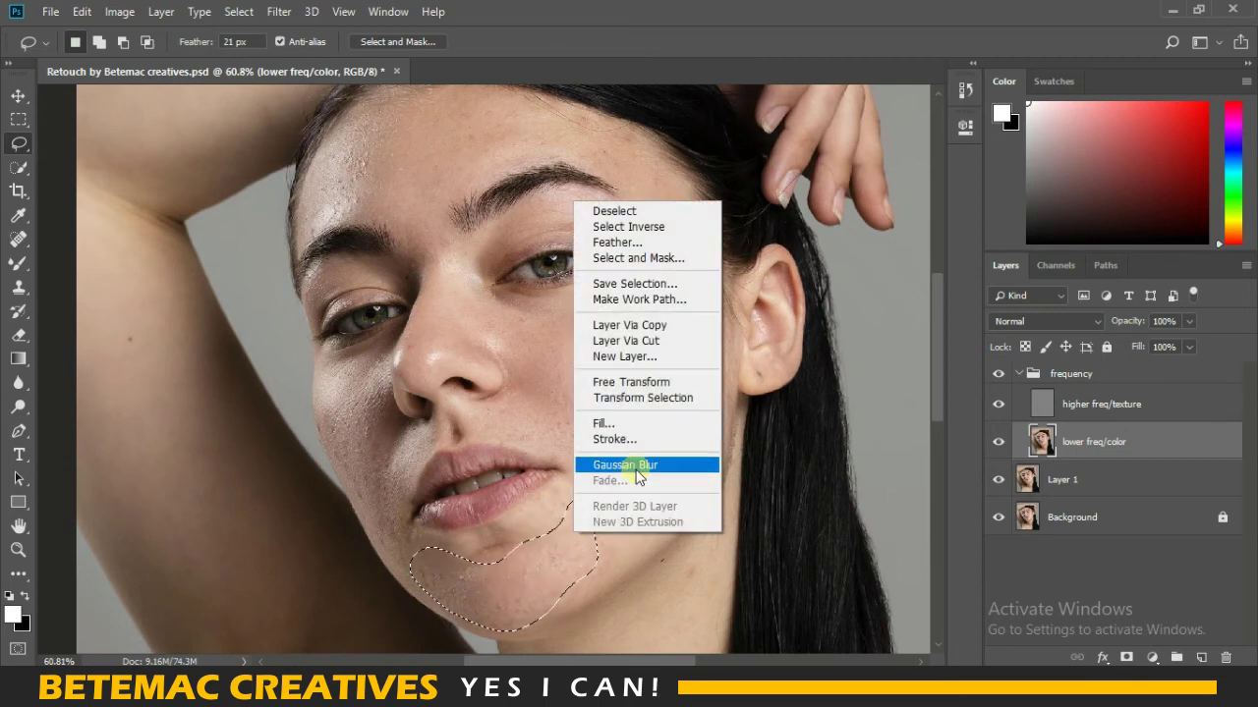
pyautogui.click(635, 473)
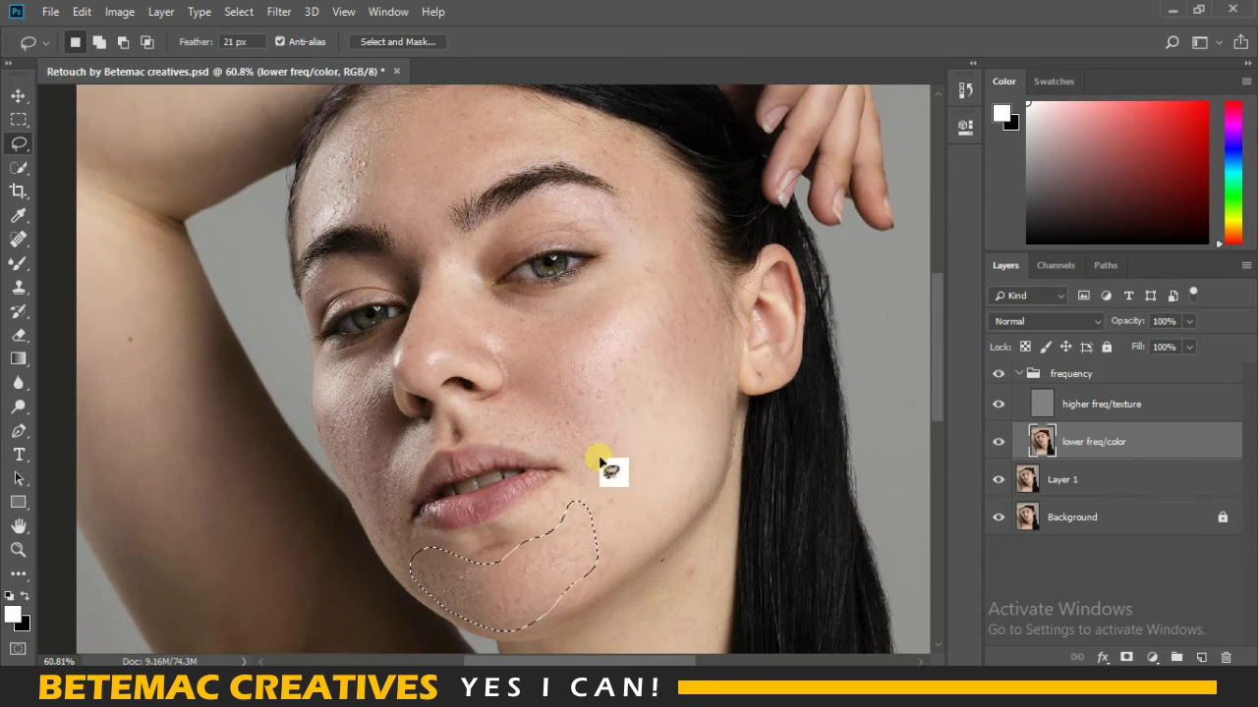
pyautogui.hotkey('ctrl', 'd')
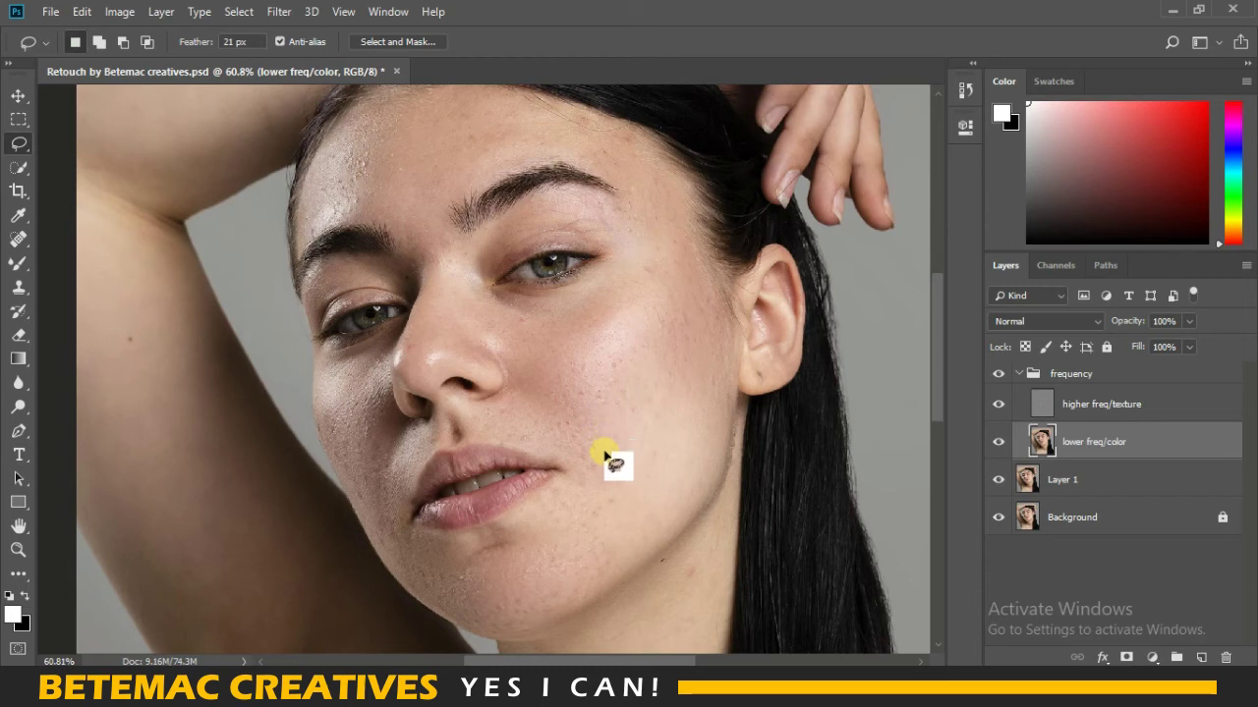
# Step: Lasso and Gaussian-blur the left cheek and two forehead patches
pyautogui.scroll(1, 488, 364)
pyautogui.moveTo(324, 403)
pyautogui.mouseDown()
pyautogui.moveTo(386, 478)
pyautogui.moveTo(325, 442)
pyautogui.moveTo(331, 410)
pyautogui.mouseUp()
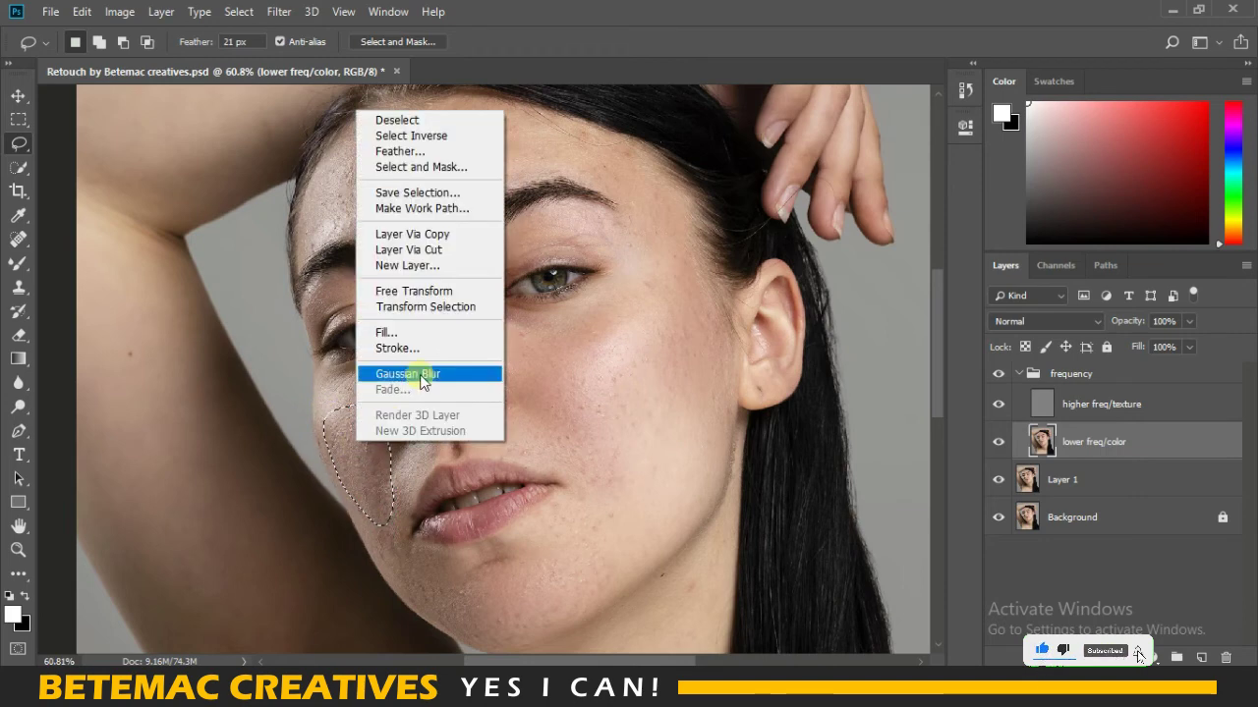
pyautogui.click(411, 374)
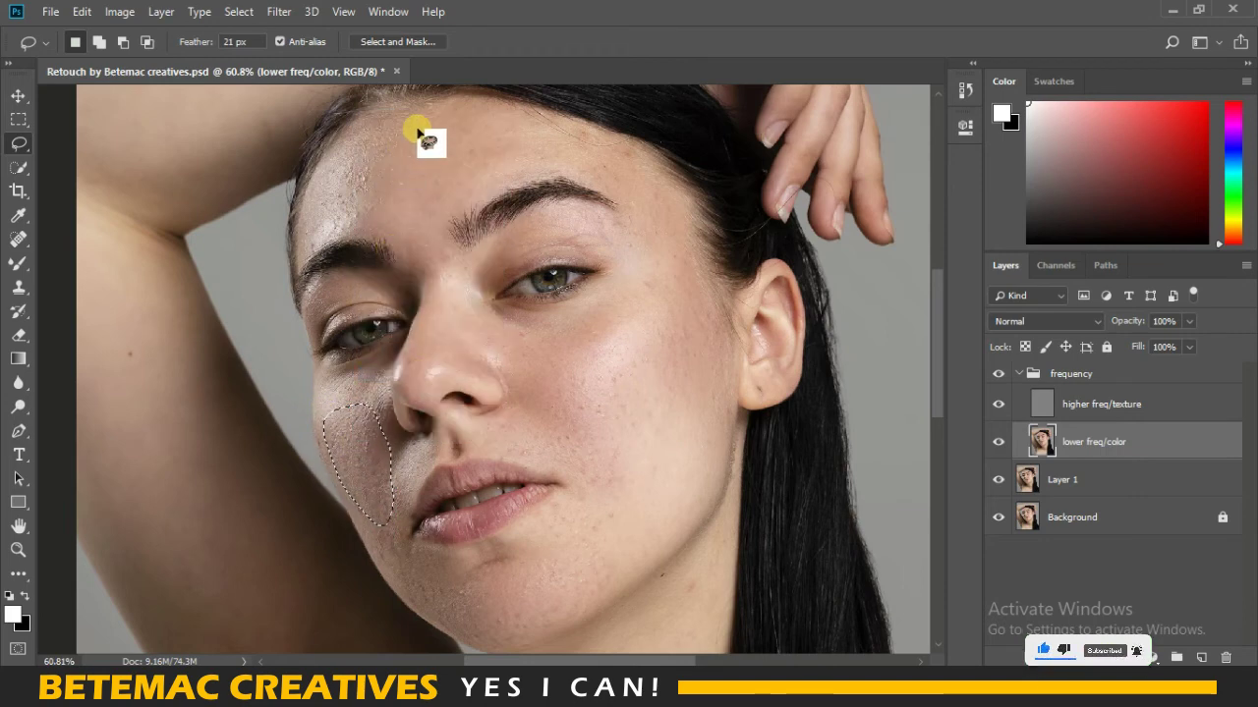
pyautogui.moveTo(416, 130)
pyautogui.mouseDown()
pyautogui.moveTo(337, 233)
pyautogui.moveTo(416, 132)
pyautogui.mouseUp()
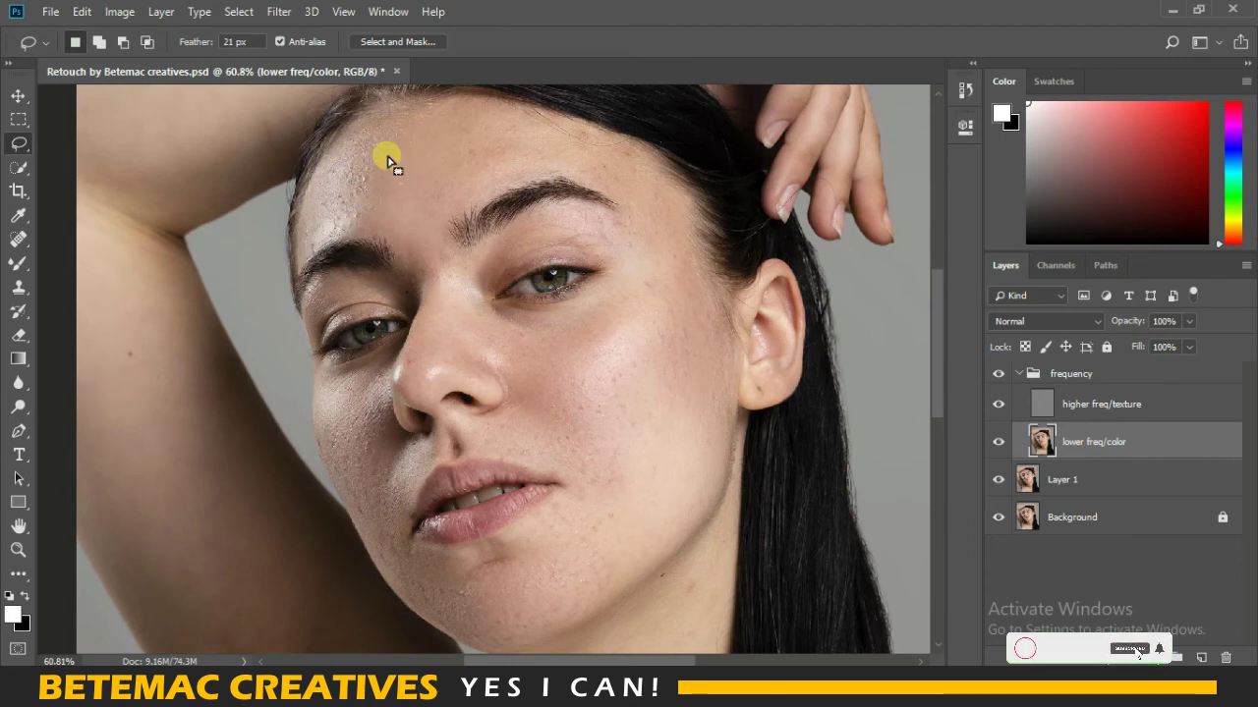
pyautogui.rightClick(380, 168)
pyautogui.click(440, 431)
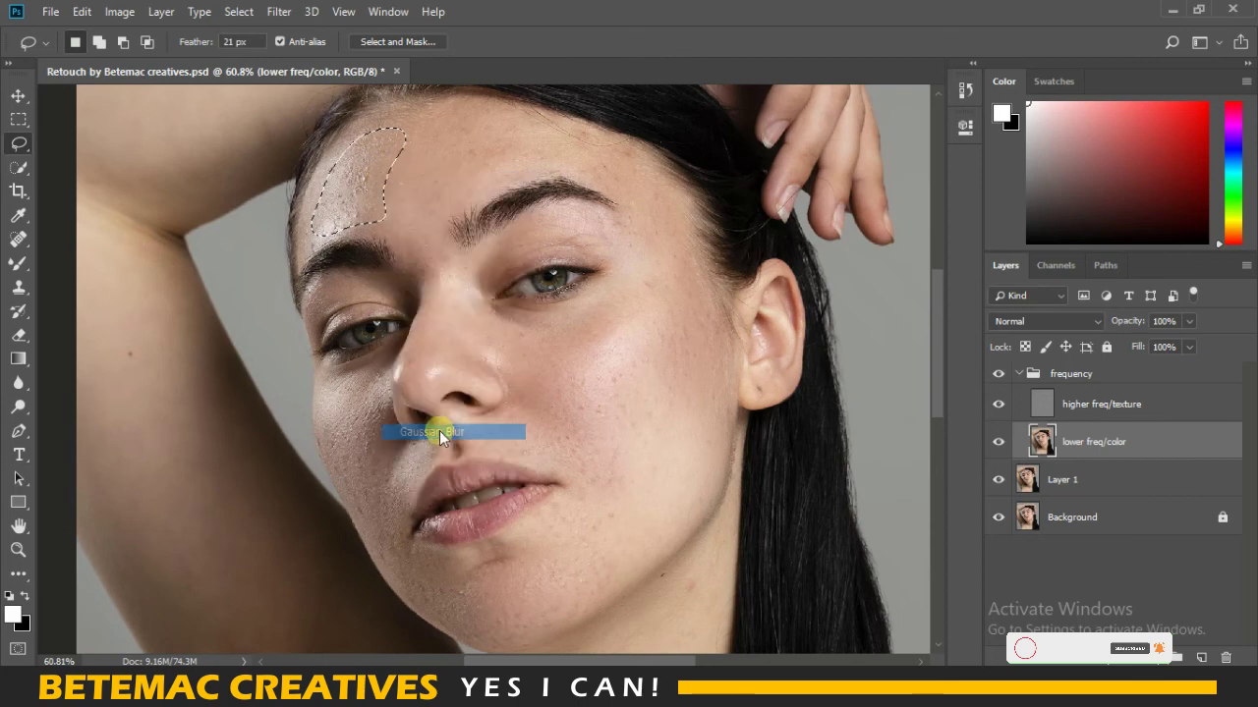
pyautogui.moveTo(430, 119)
pyautogui.mouseDown()
pyautogui.moveTo(673, 228)
pyautogui.moveTo(541, 174)
pyautogui.moveTo(462, 197)
pyautogui.moveTo(430, 187)
pyautogui.moveTo(430, 123)
pyautogui.moveTo(475, 148)
pyautogui.mouseUp()
pyautogui.rightClick(526, 146)
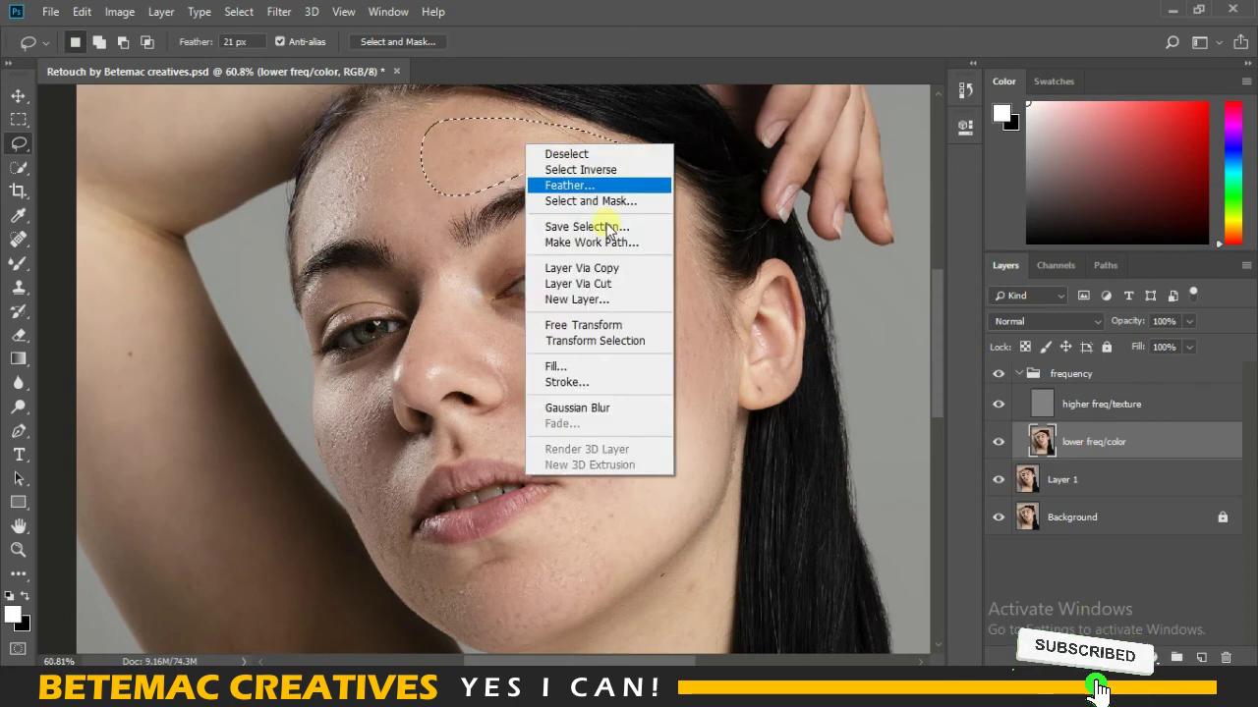
pyautogui.click(584, 407)
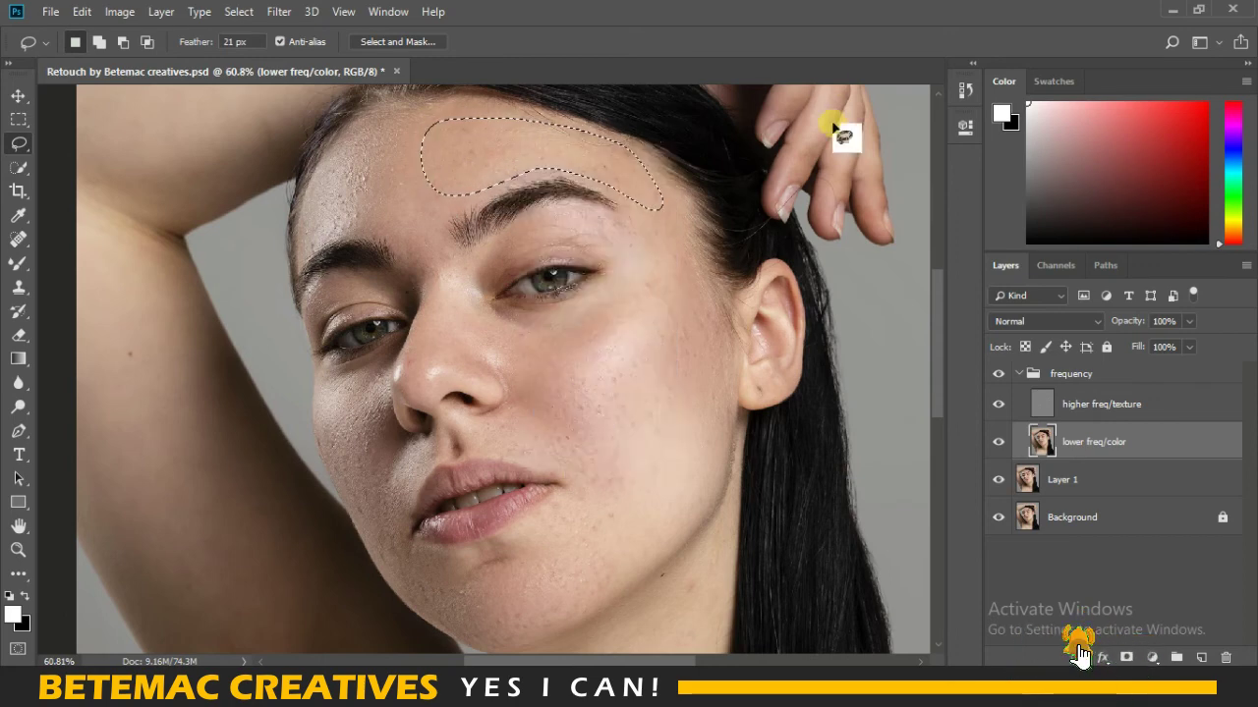
pyautogui.hotkey('ctrl', 'd')
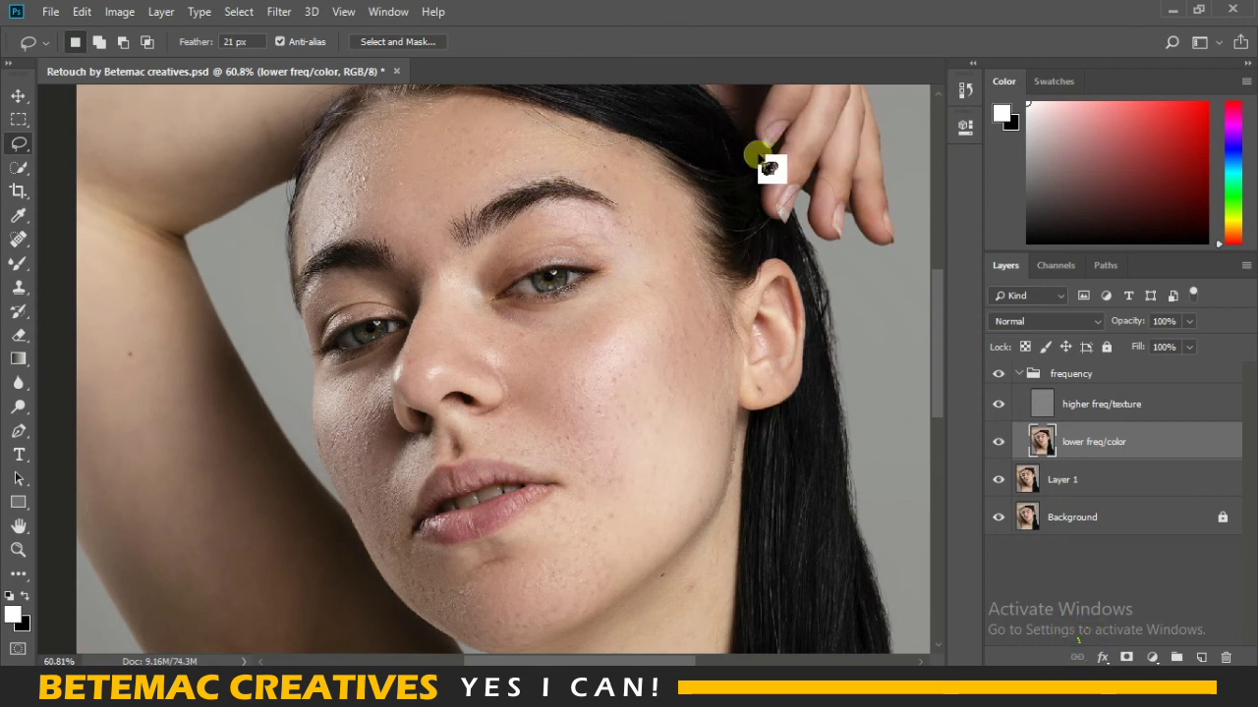
# Step: Gaussian-blur the cheek below the eye and the skin above the lip, then fit the view
pyautogui.scroll(-1, 708, 314)
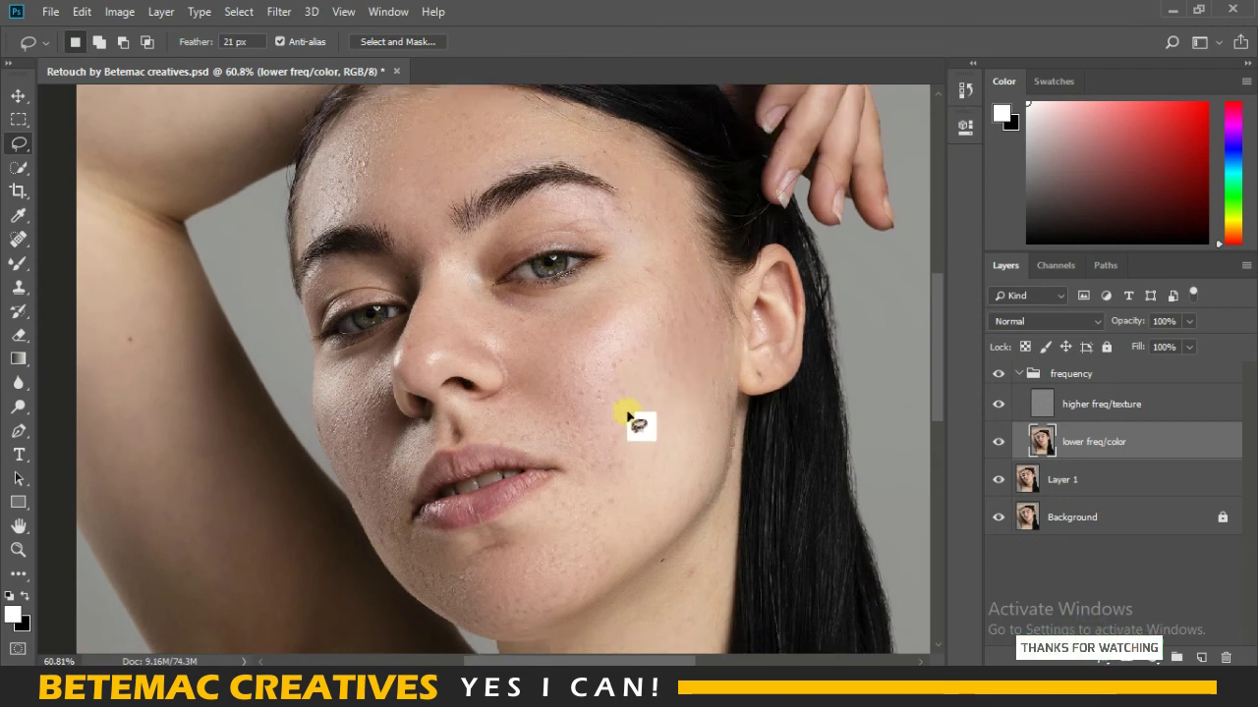
pyautogui.moveTo(625, 411); pyautogui.dragTo(662, 291)
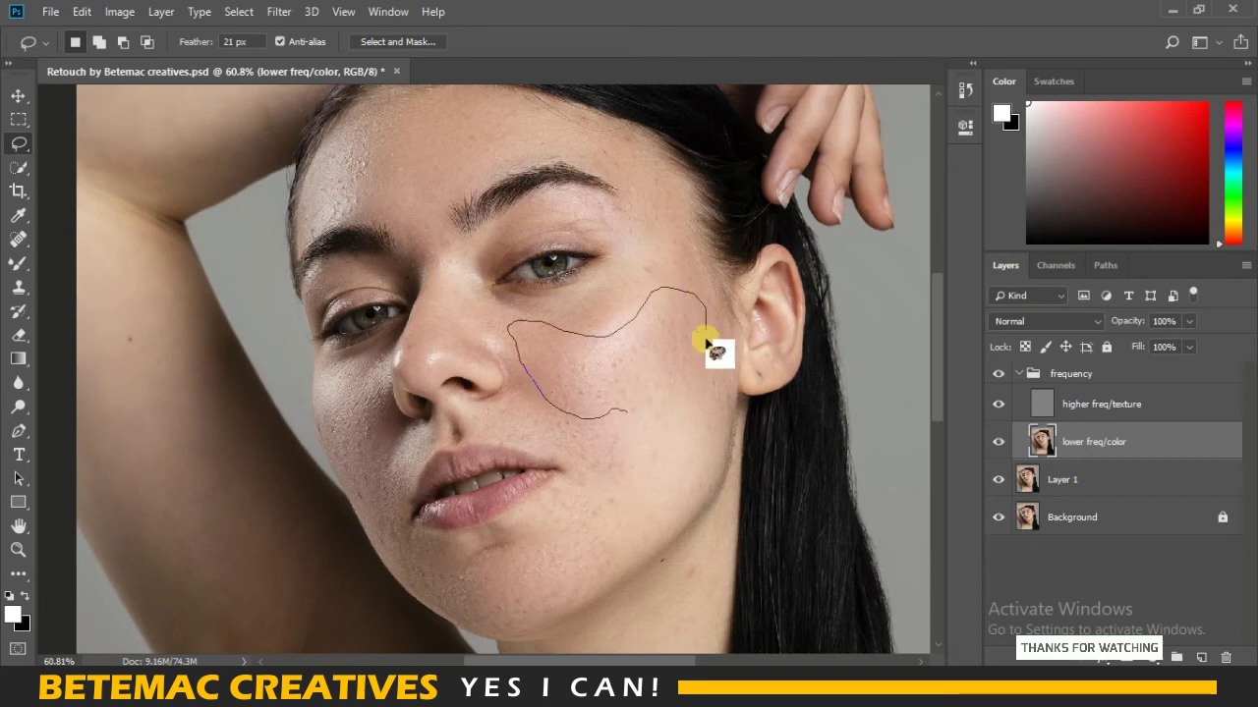
pyautogui.moveTo(662, 291); pyautogui.dragTo(625, 411)
pyautogui.rightClick(630, 383)
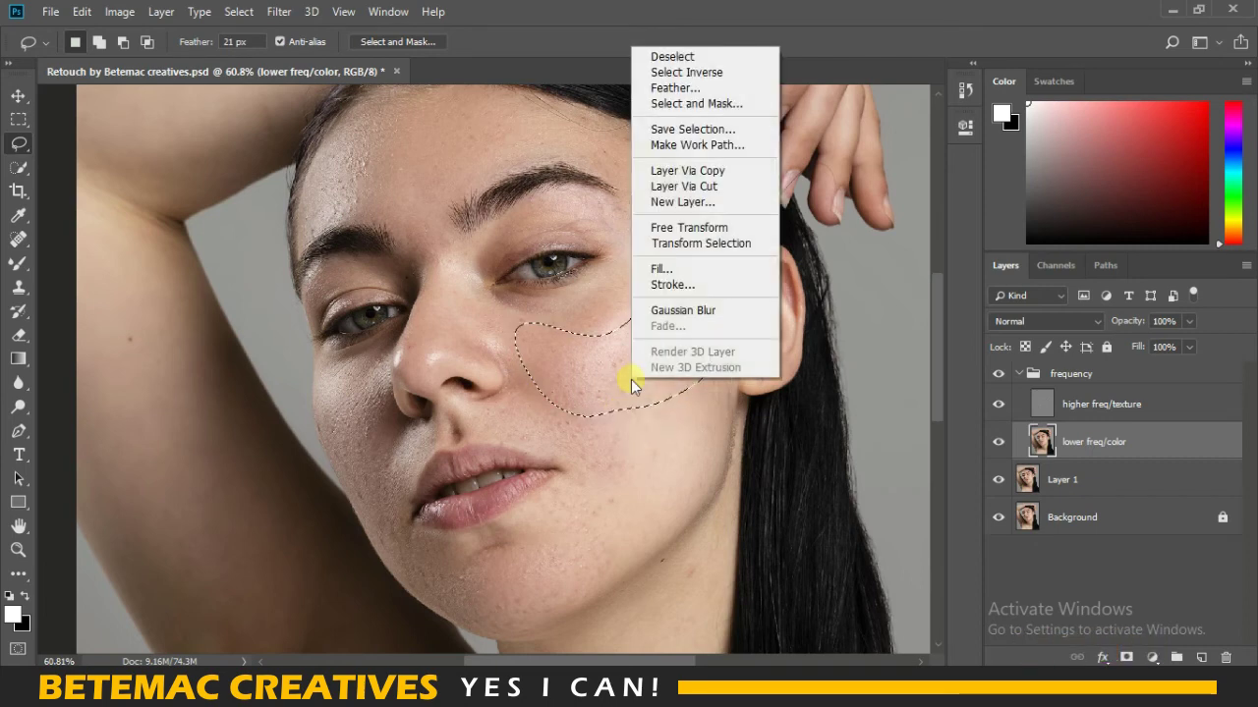
pyautogui.click(670, 310)
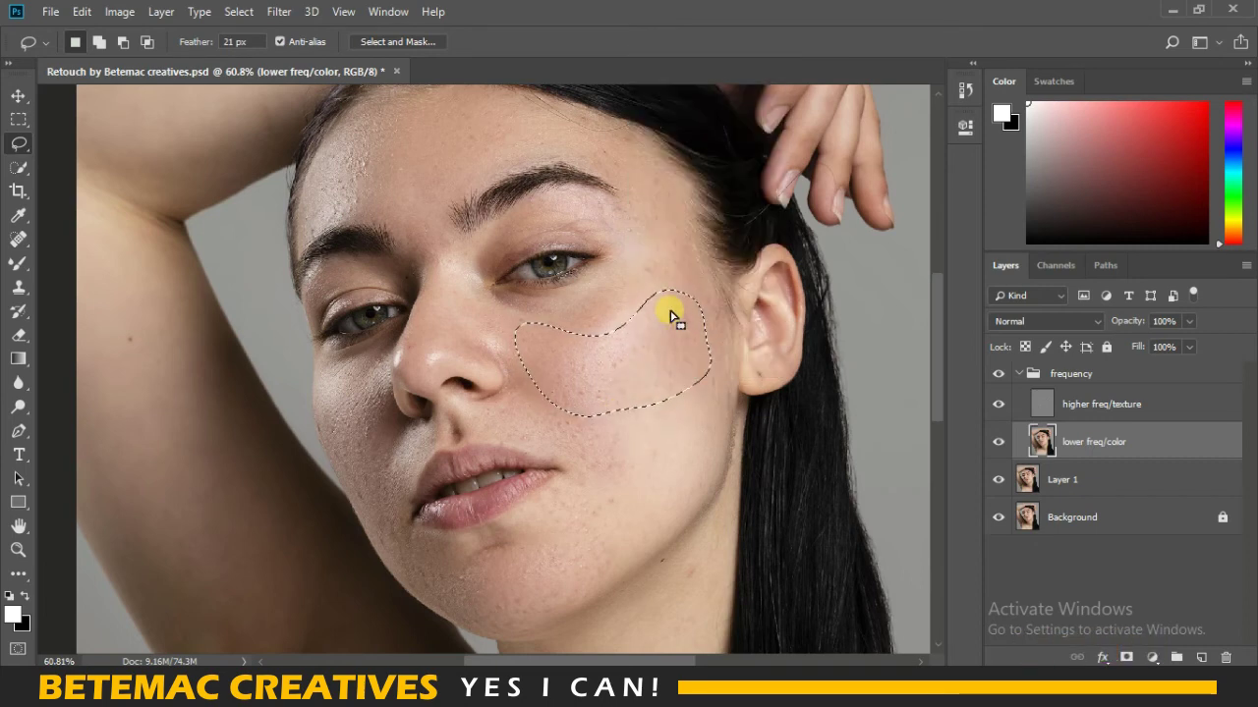
pyautogui.moveTo(485, 405)
pyautogui.mouseDown()
pyautogui.moveTo(541, 420)
pyautogui.moveTo(513, 420)
pyautogui.mouseUp()
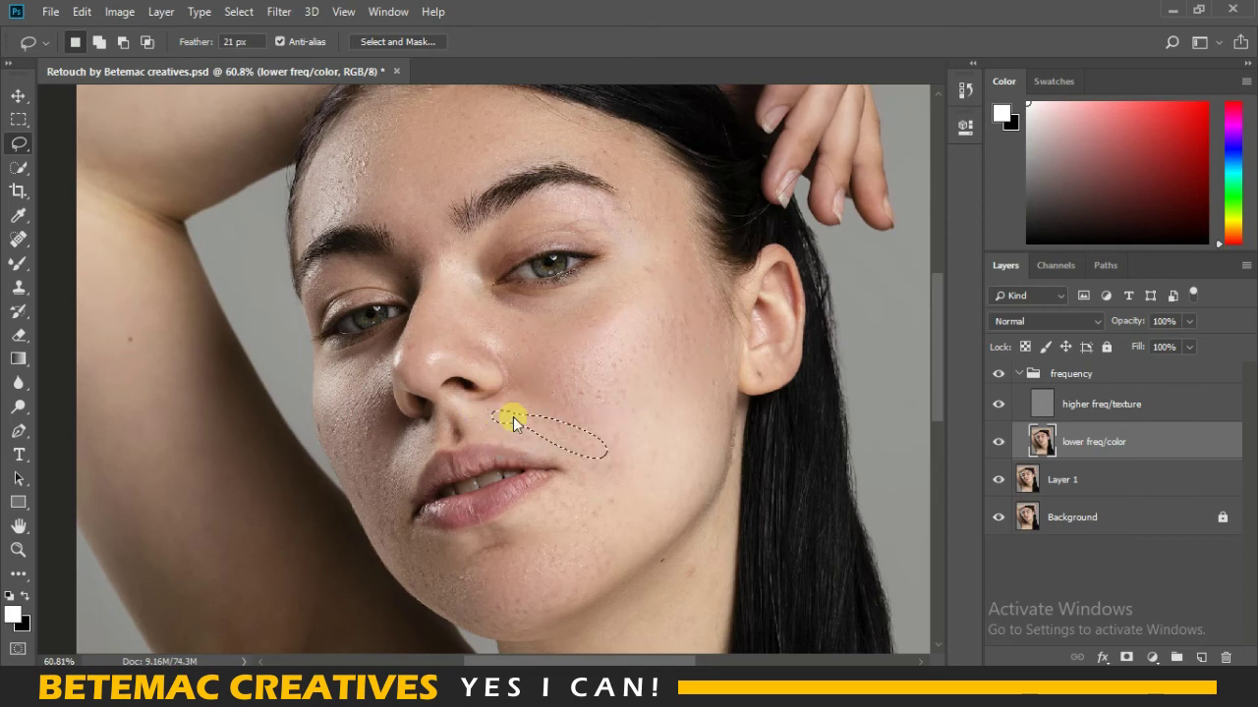
pyautogui.rightClick(513, 418)
pyautogui.click(555, 349)
pyautogui.scroll(1, 671, 260)
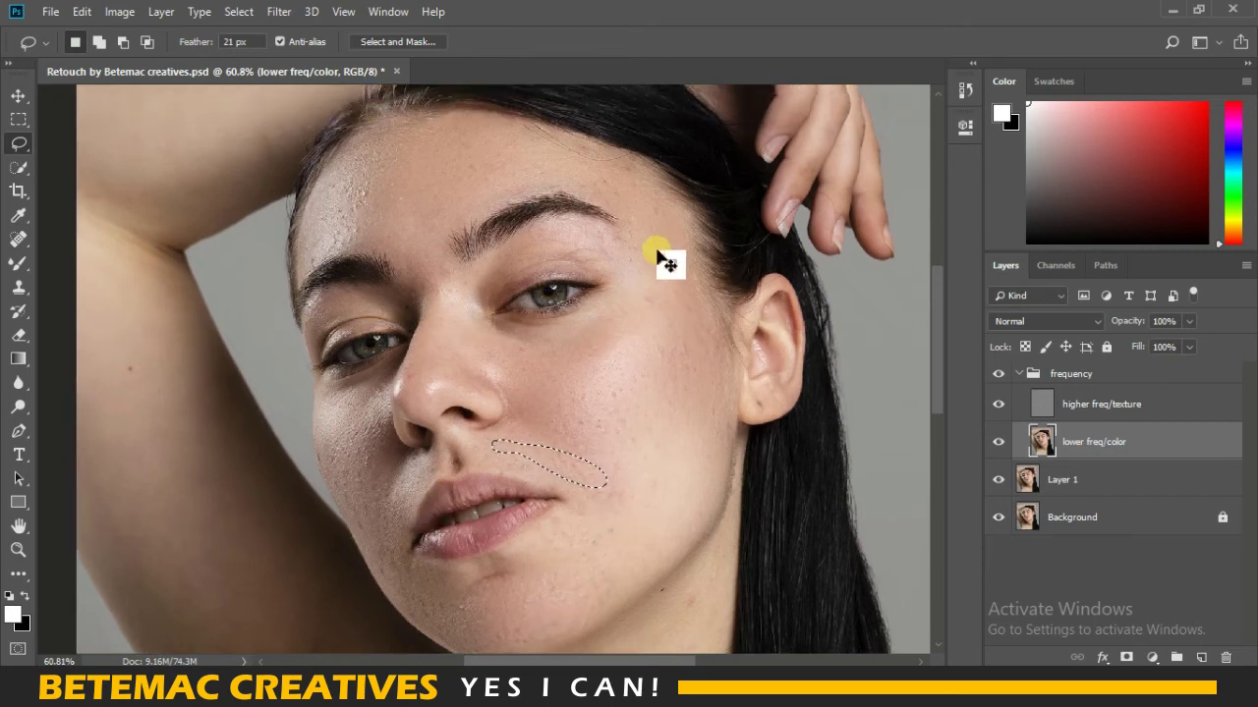
pyautogui.hotkey('ctrl', '0')
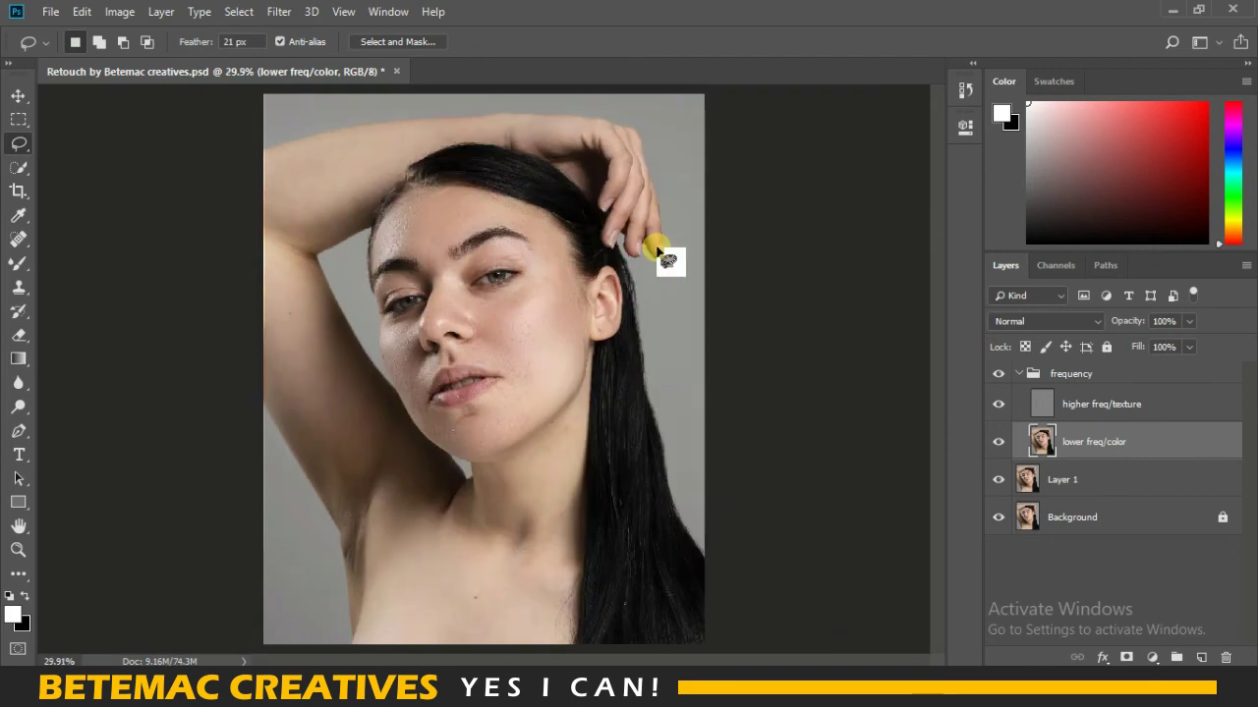
pyautogui.scroll(5, 656, 250)
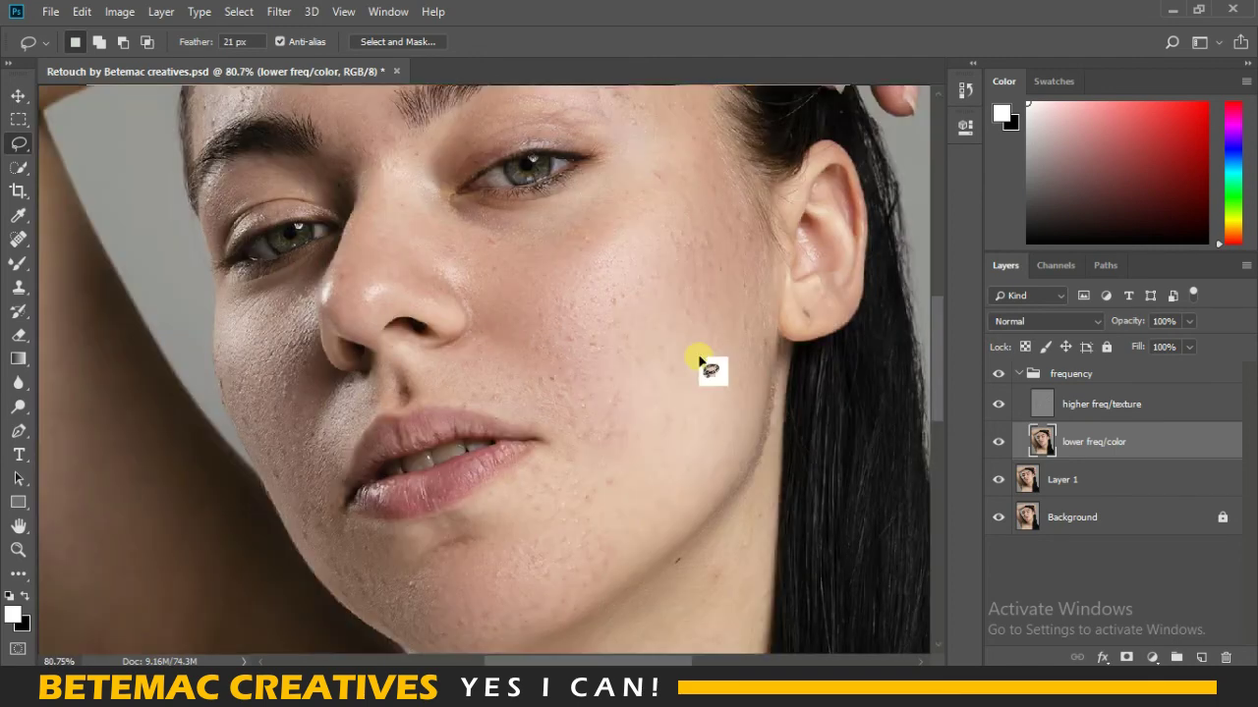
# Step: On the higher freq/texture layer, clone clean skin over left-forehead blemishes
pyautogui.click(1102, 413)
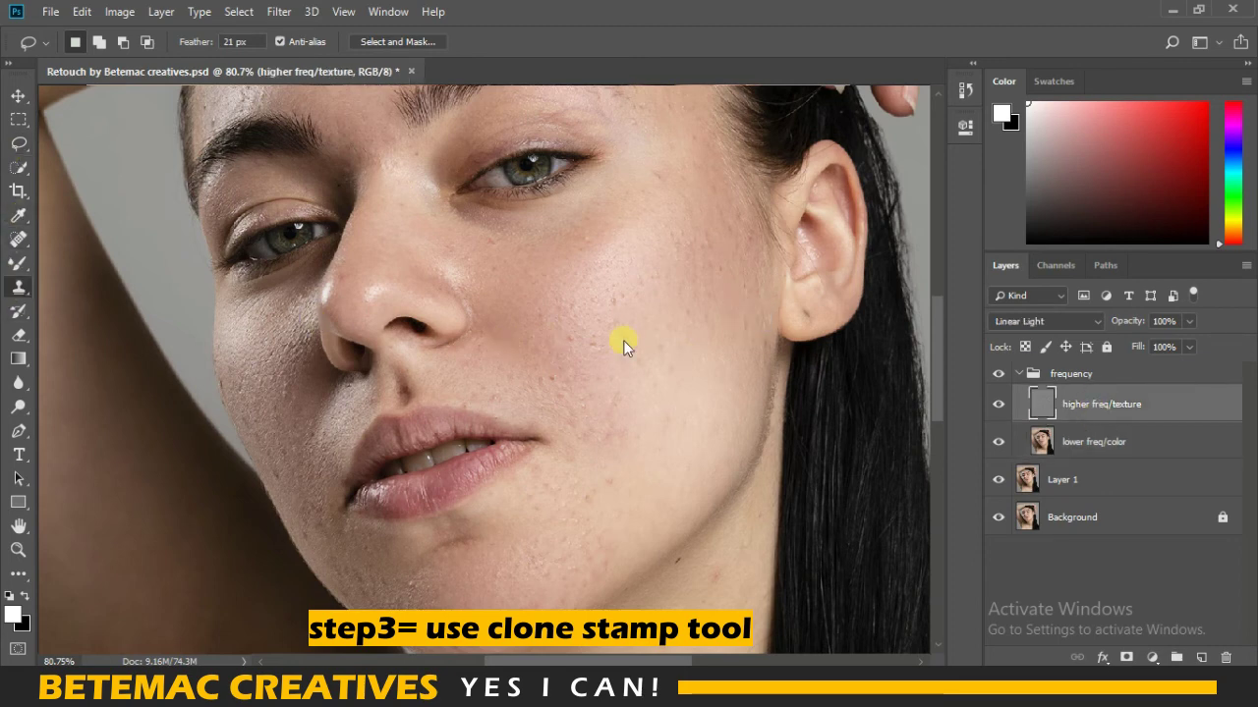
pyautogui.scroll(3, 640, 359)
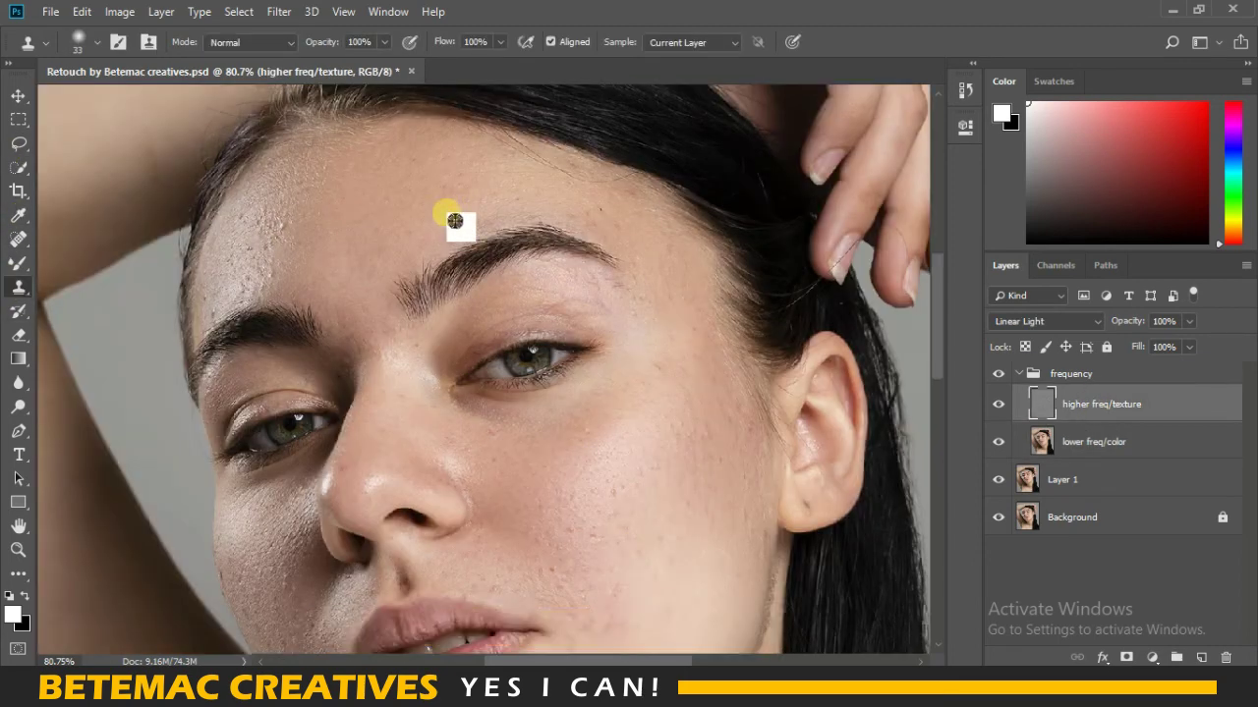
pyautogui.keyDown('alt'); pyautogui.click(455, 221); pyautogui.keyUp('alt')
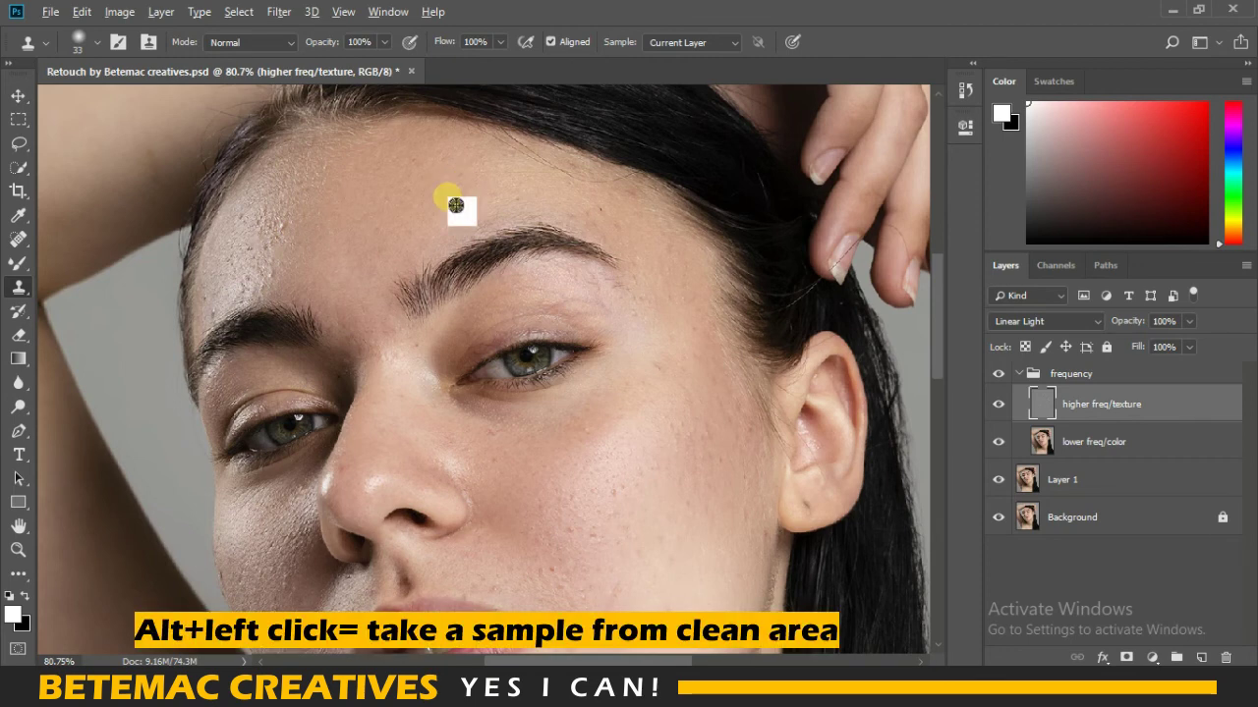
pyautogui.keyDown('alt'); pyautogui.click(455, 205); pyautogui.keyUp('alt')
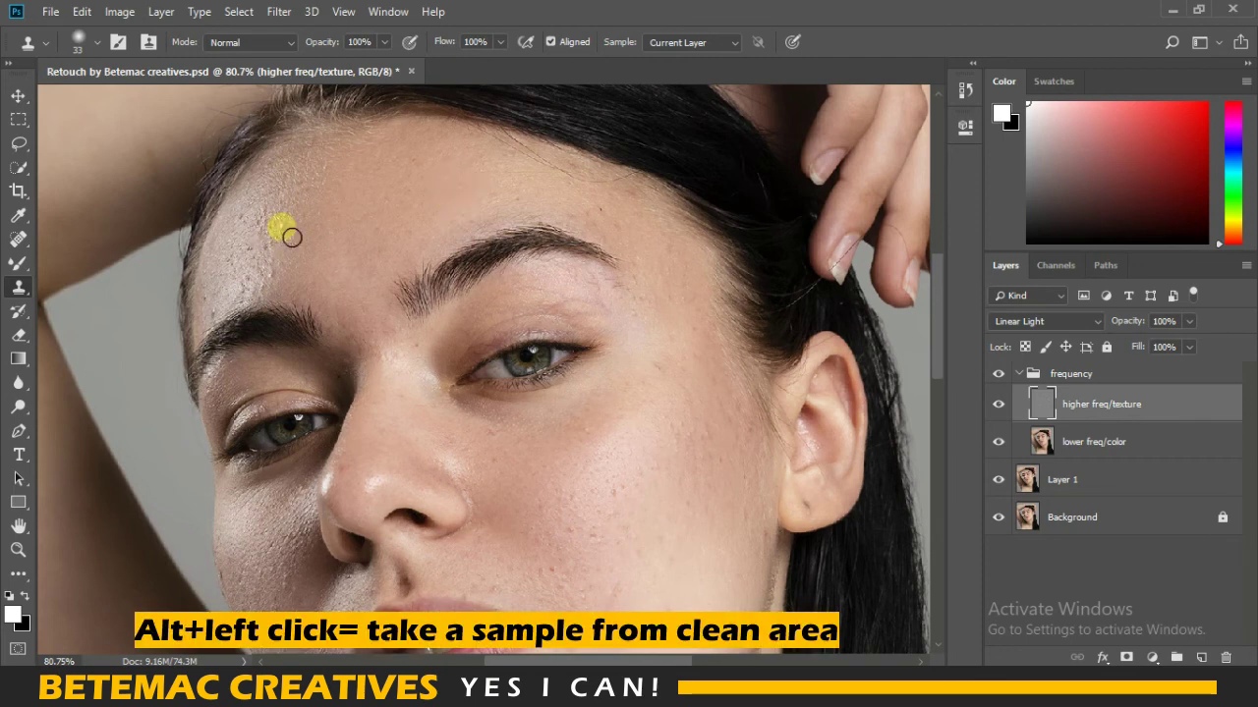
pyautogui.moveTo(292, 233); pyautogui.dragTo(299, 296)
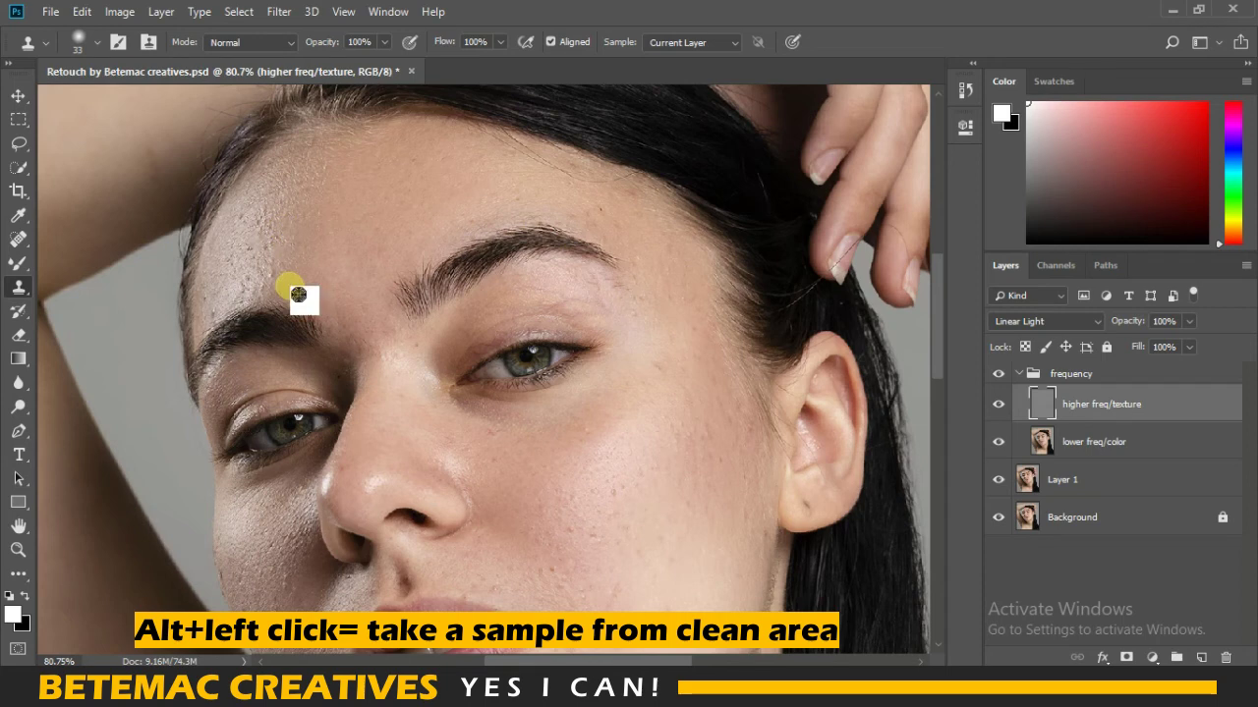
pyautogui.click(282, 284)
pyautogui.keyDown('alt'); pyautogui.click(210, 316); pyautogui.keyUp('alt')
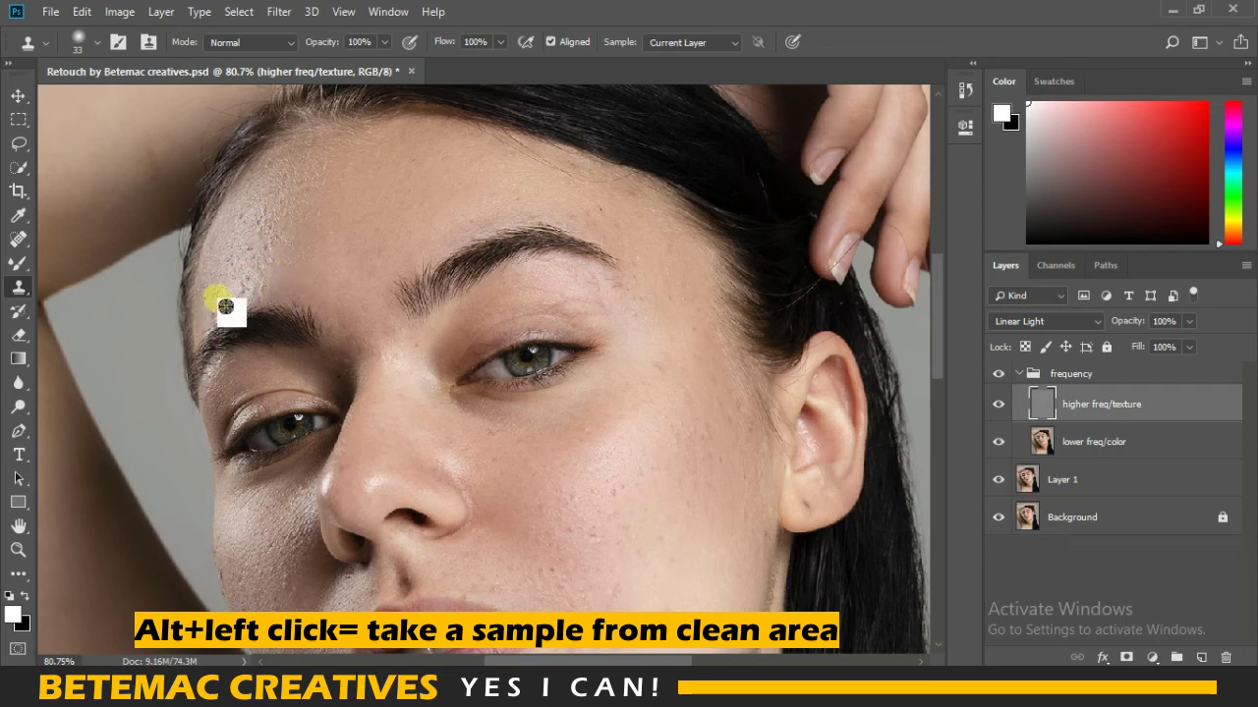
pyautogui.keyDown('alt'); pyautogui.click(218, 316); pyautogui.keyUp('alt')
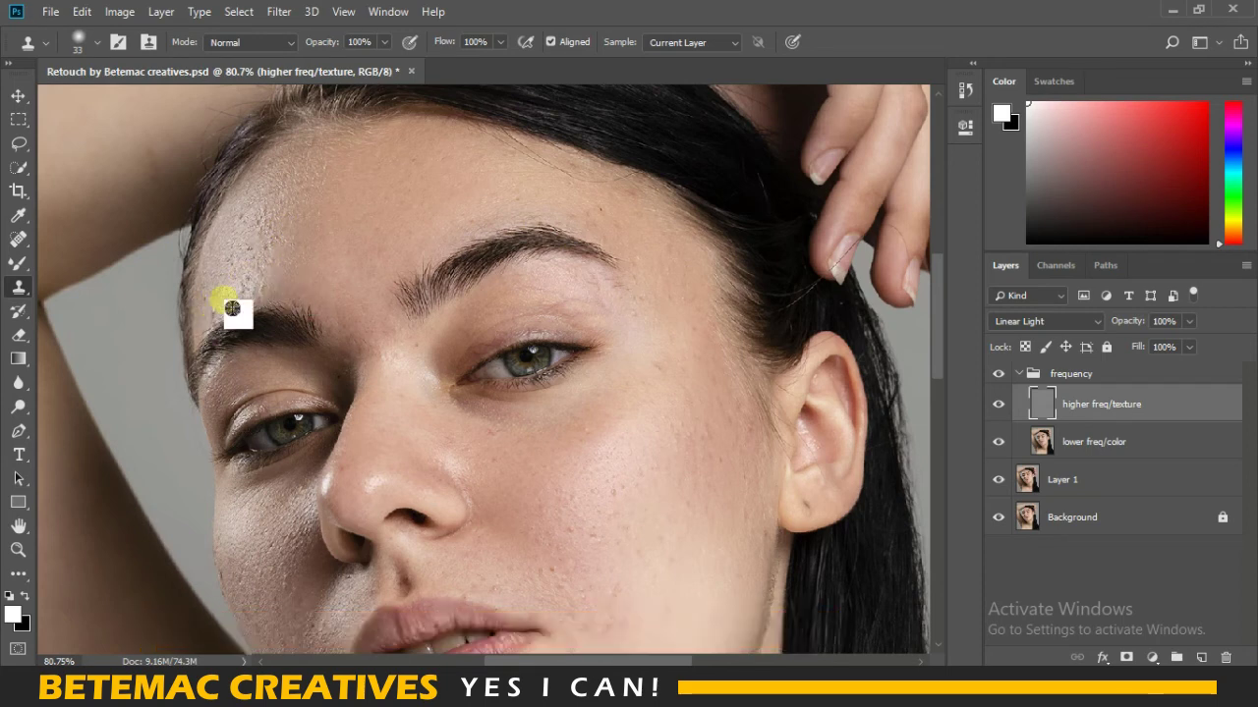
pyautogui.click(308, 292)
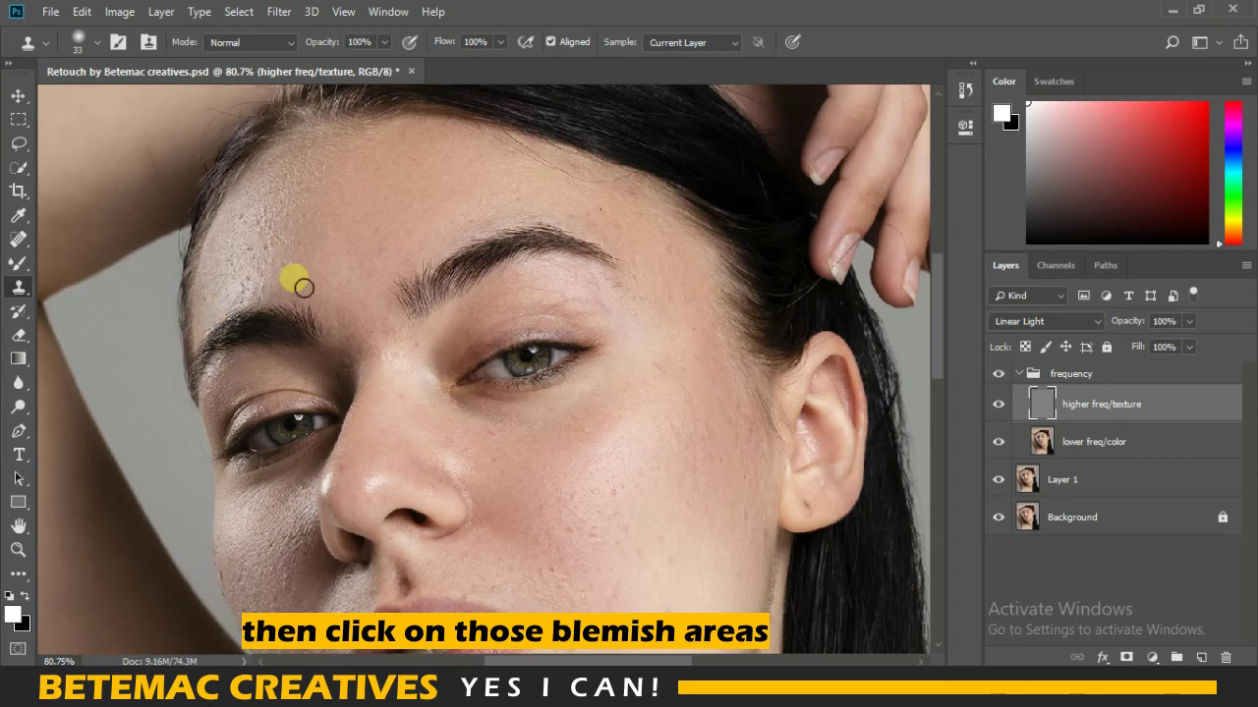
pyautogui.click(250, 229)
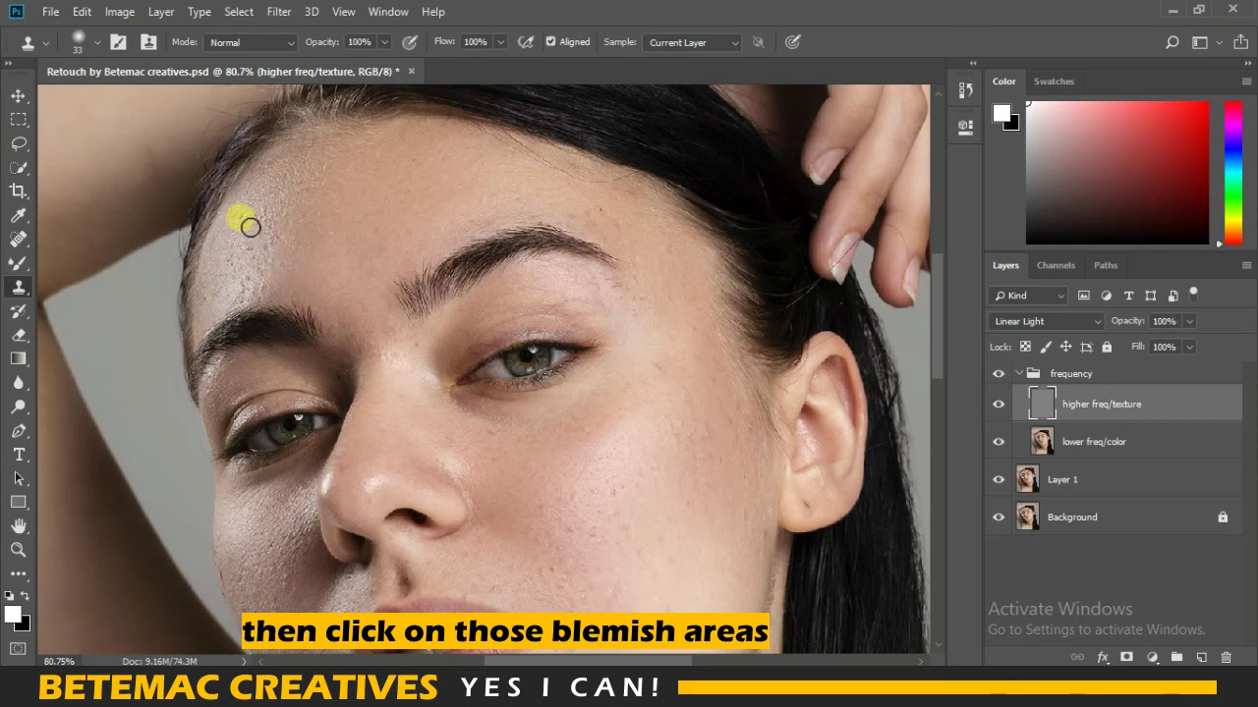
pyautogui.click(251, 226)
# Step: Clone clean texture over the blemishes on the right side of the forehead
pyautogui.click(665, 287)
pyautogui.click(652, 249)
pyautogui.click(625, 218)
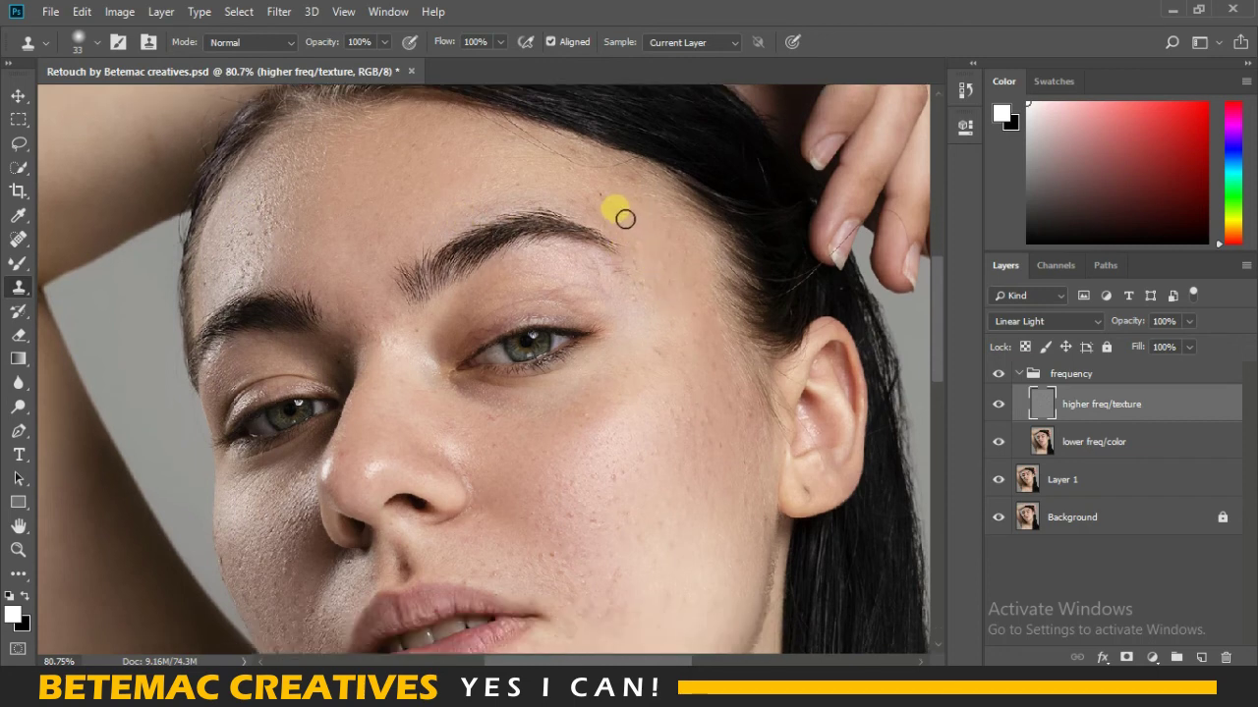
pyautogui.click(630, 224)
pyautogui.click(647, 236)
pyautogui.click(640, 190)
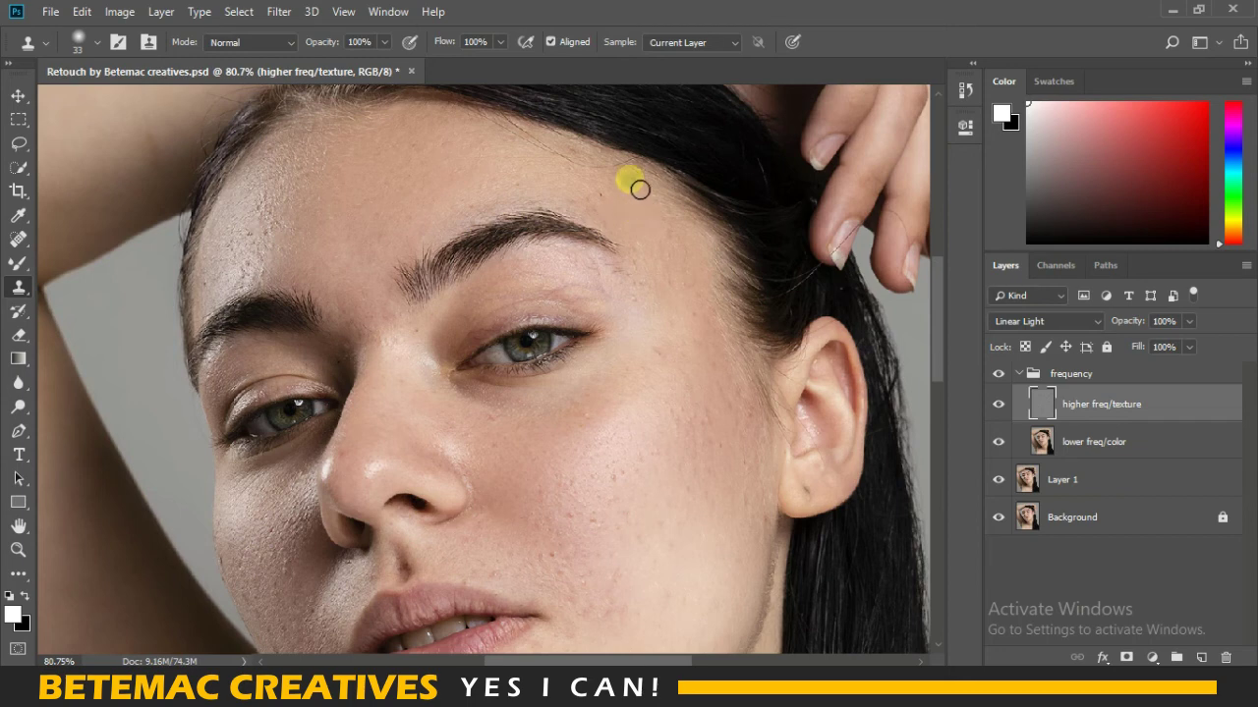
# Step: Resample skin above the brow and cover remaining forehead and brow spots
pyautogui.keyDown('alt'); pyautogui.click(500, 199); pyautogui.keyUp('alt')
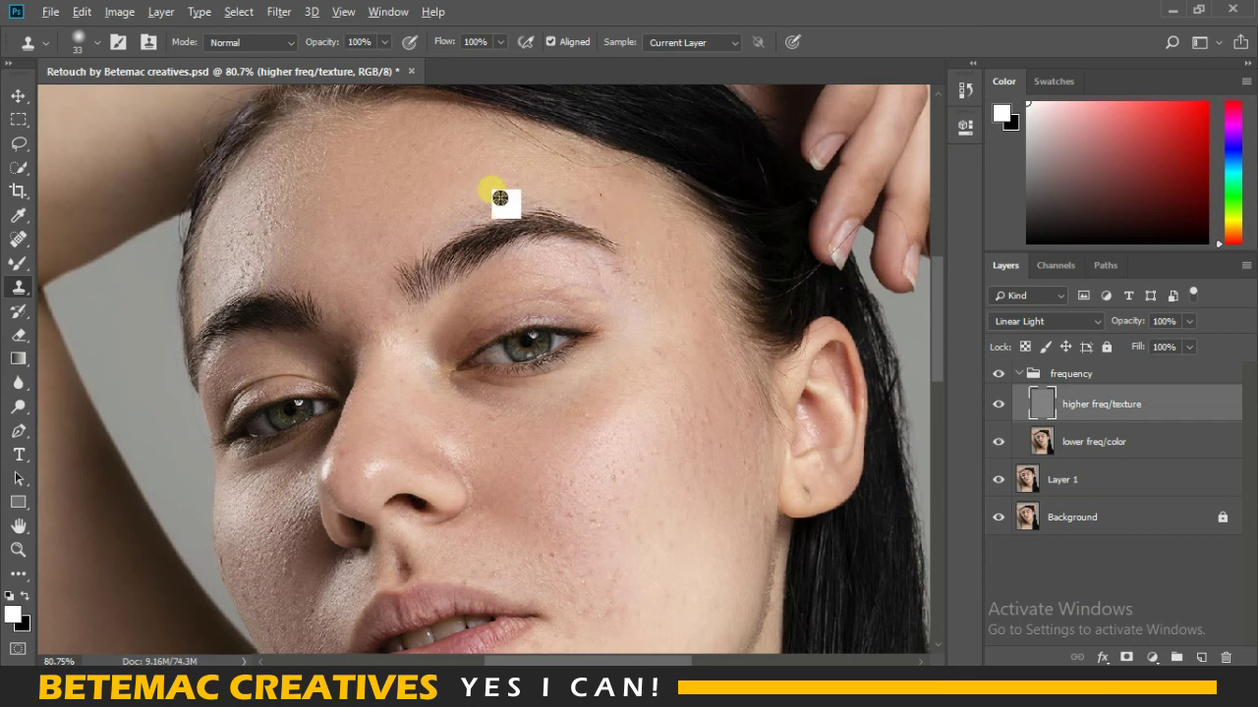
pyautogui.click(529, 194)
pyautogui.keyDown('alt'); pyautogui.click(578, 194); pyautogui.keyUp('alt')
pyautogui.click(609, 201)
pyautogui.moveTo(609, 216); pyautogui.dragTo(614, 210)
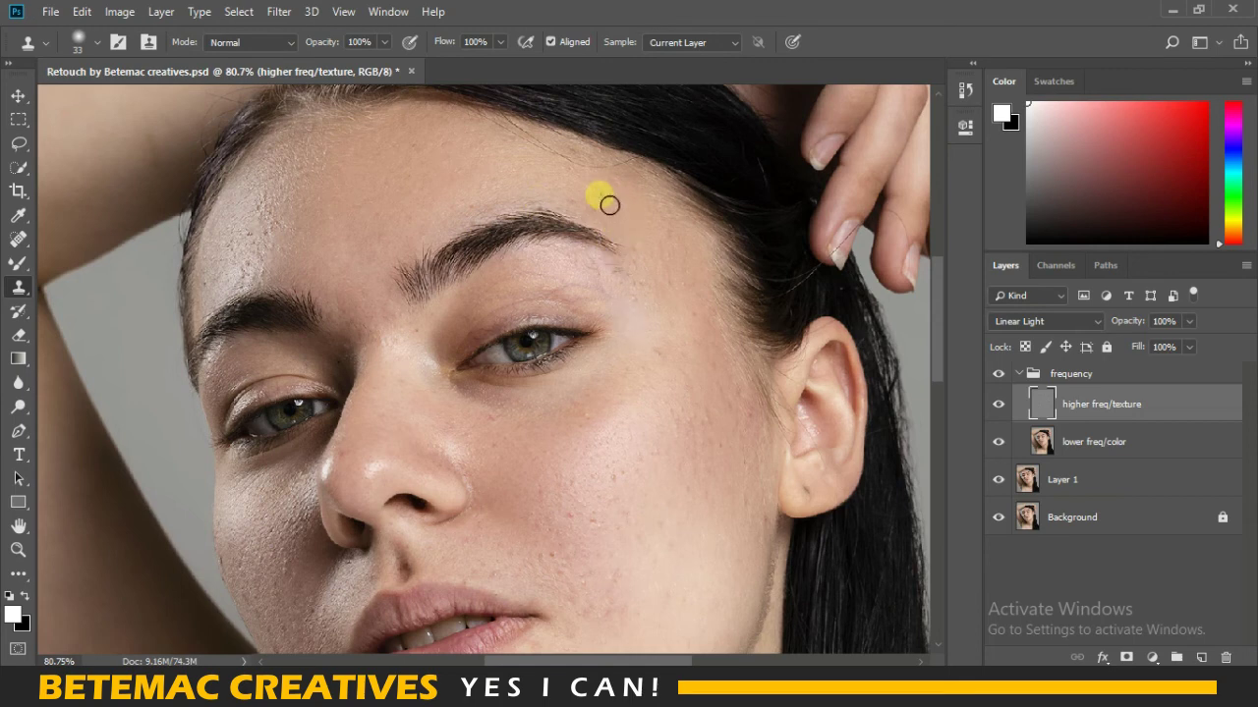
pyautogui.click(623, 246)
pyautogui.keyDown('alt'); pyautogui.click(618, 203); pyautogui.keyUp('alt')
pyautogui.click(685, 393)
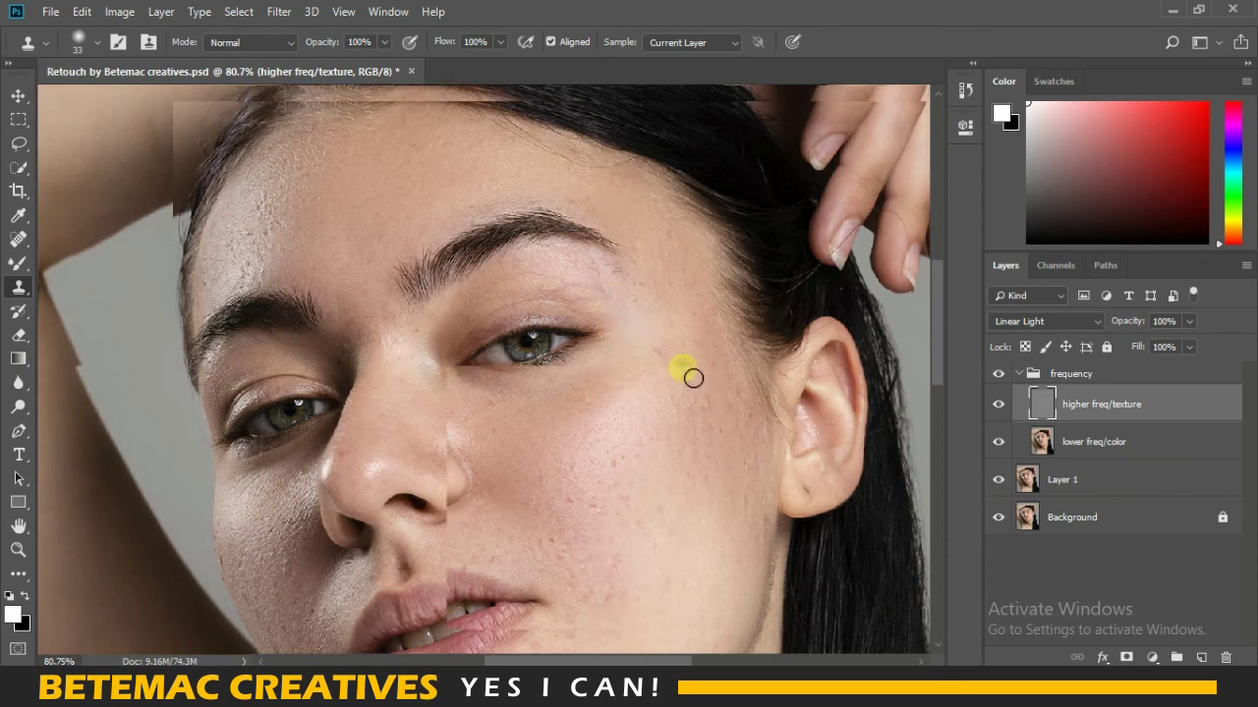
pyautogui.scroll(-1, 694, 373)
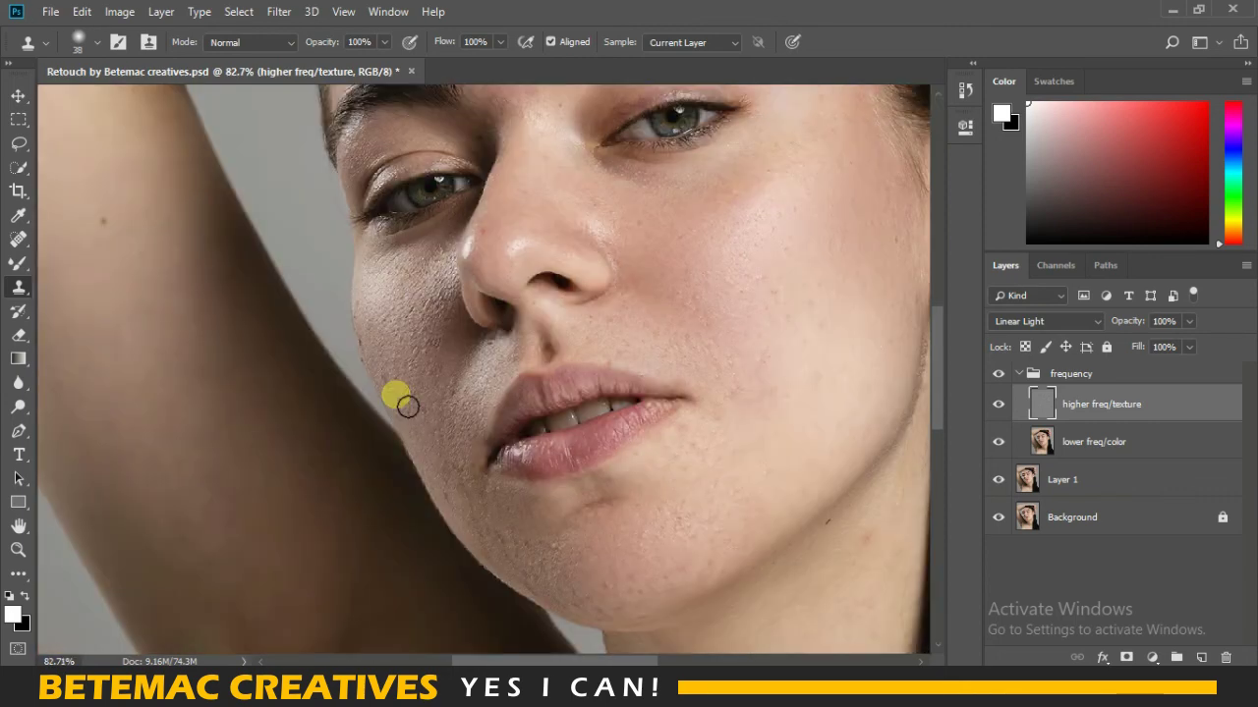
# Step: Clone clean left-cheek skin over the cheek blemishes beside the lips
pyautogui.keyDown('alt'); pyautogui.click(382, 351); pyautogui.keyUp('alt')
pyautogui.moveTo(378, 352)
pyautogui.mouseDown()
pyautogui.moveTo(405, 379)
pyautogui.moveTo(373, 343)
pyautogui.moveTo(408, 375)
pyautogui.moveTo(435, 444)
pyautogui.moveTo(379, 296)
pyautogui.mouseUp()
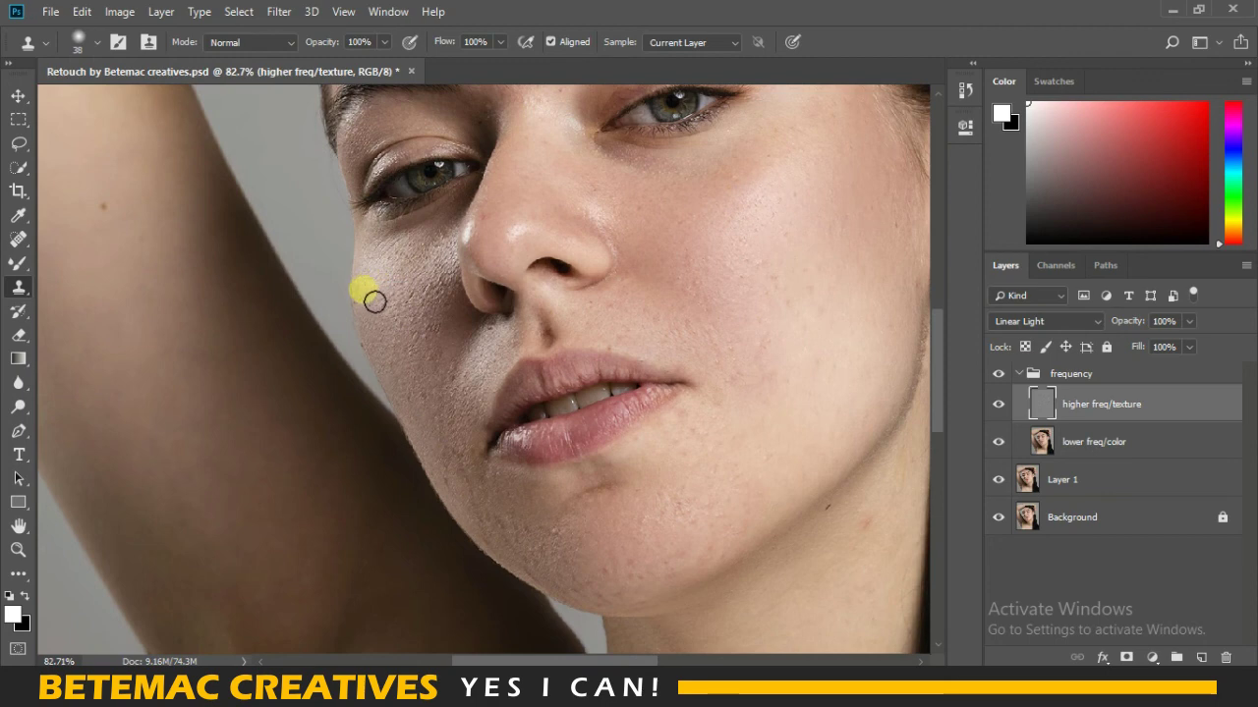
pyautogui.scroll(-2, 454, 444)
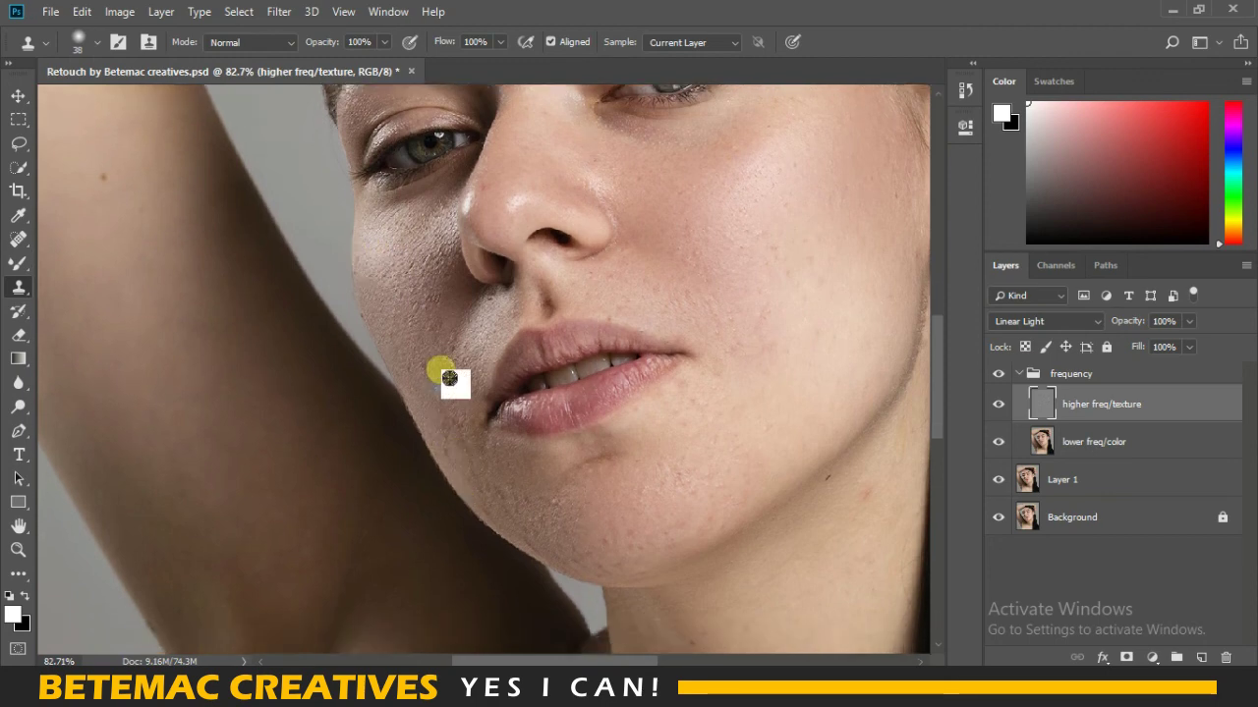
pyautogui.moveTo(466, 360)
pyautogui.mouseDown()
pyautogui.moveTo(444, 393)
pyautogui.moveTo(458, 384)
pyautogui.moveTo(431, 377)
pyautogui.moveTo(440, 362)
pyautogui.mouseUp()
pyautogui.scroll(-1, 432, 377)
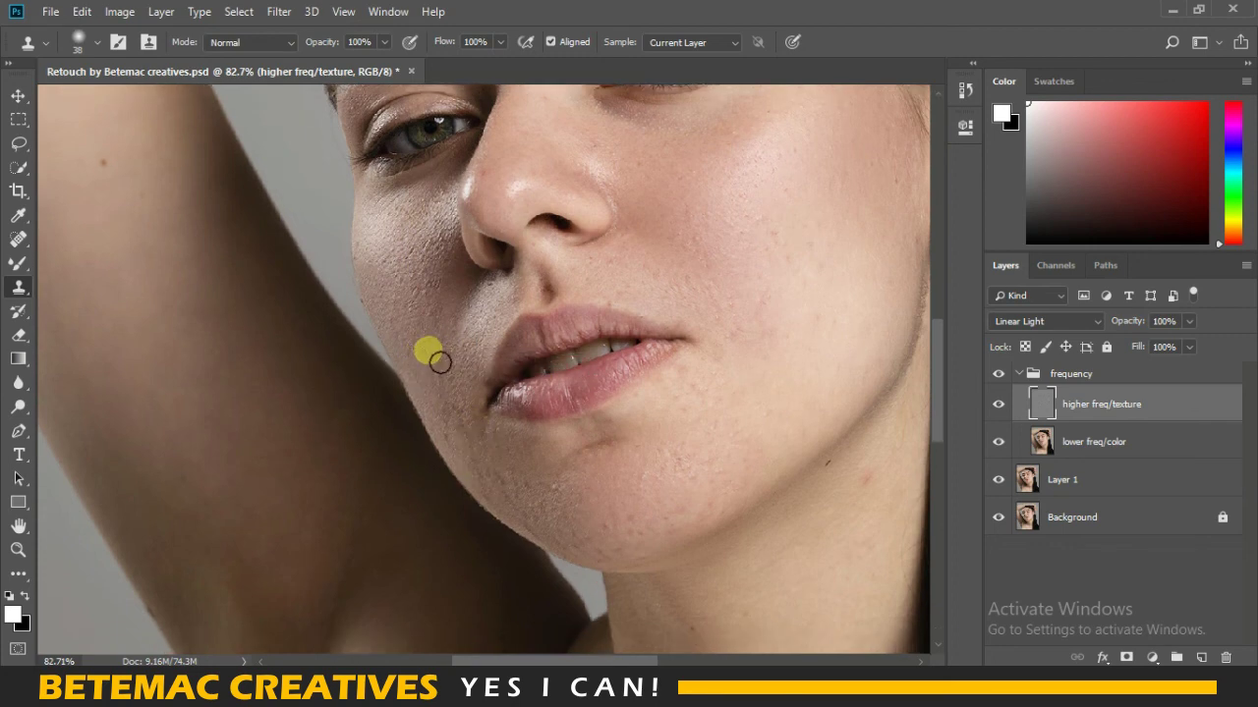
pyautogui.scroll(-1, 440, 362)
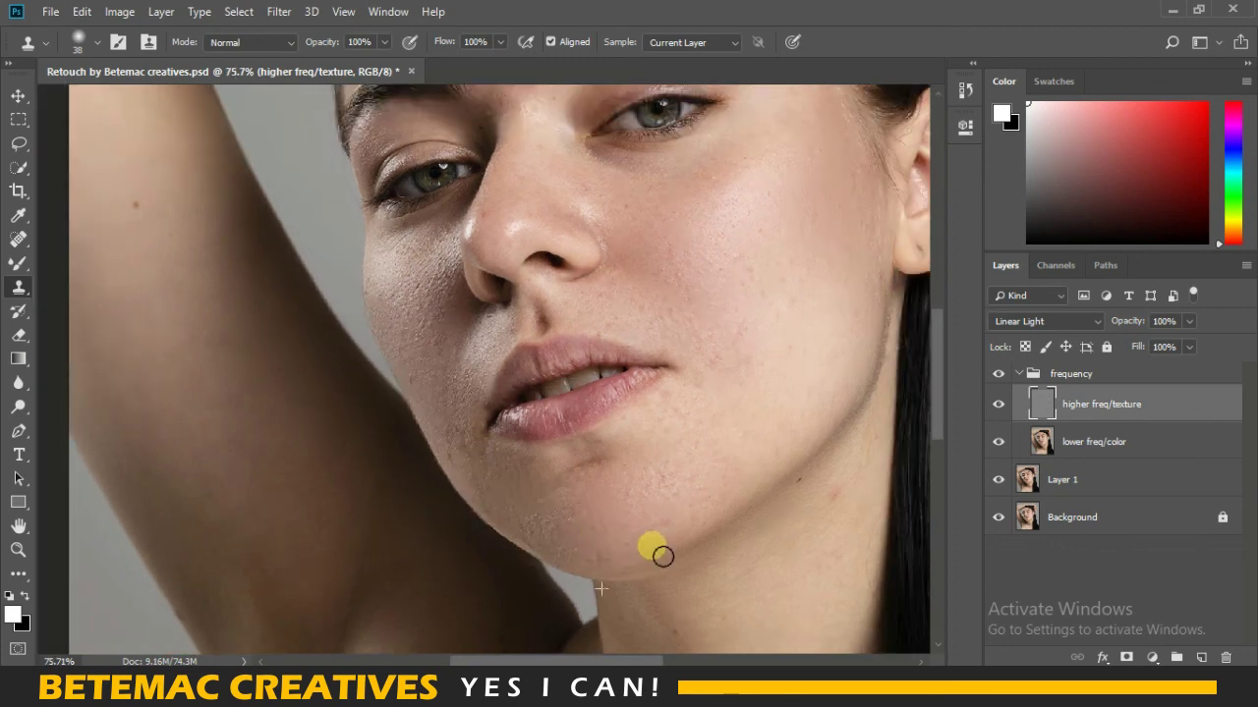
# Step: Clone over the jawline blemishes, then switch to the Move tool and fit the portrait
pyautogui.moveTo(655, 548)
pyautogui.mouseDown()
pyautogui.moveTo(684, 543)
pyautogui.moveTo(604, 569)
pyautogui.mouseUp()
pyautogui.click(722, 498)
pyautogui.click(491, 496)
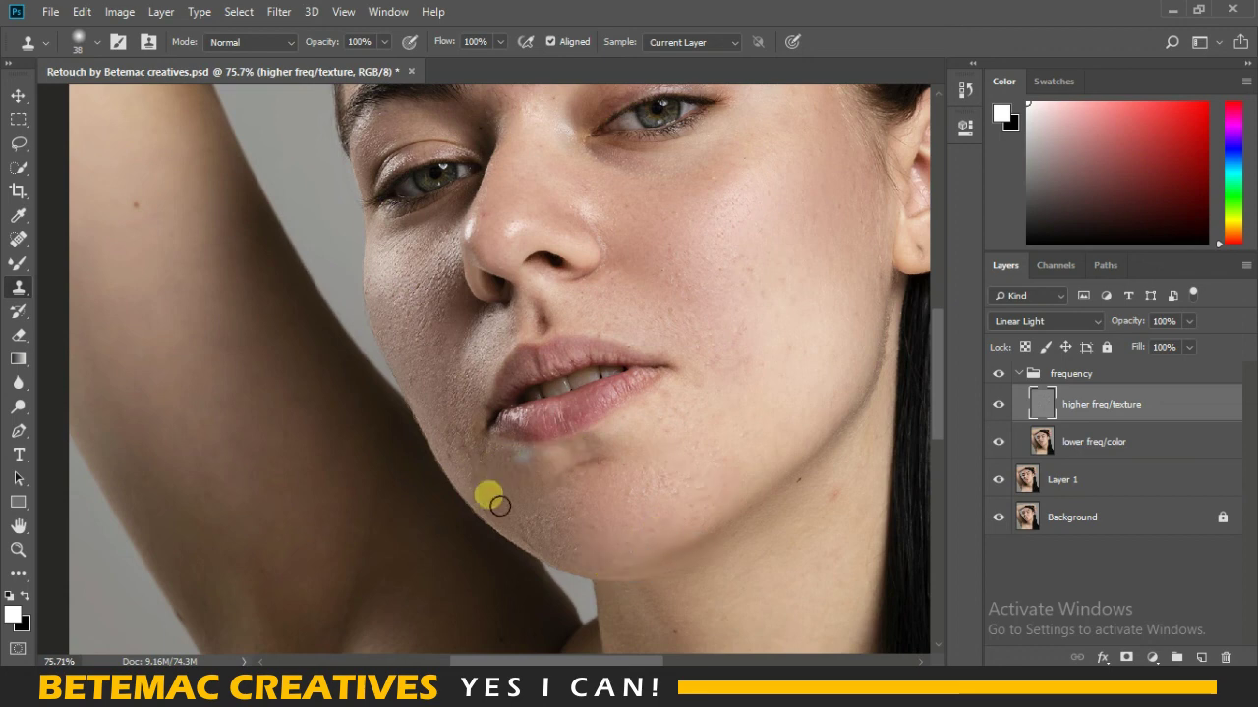
pyautogui.moveTo(528, 527)
pyautogui.mouseDown()
pyautogui.moveTo(533, 536)
pyautogui.moveTo(502, 499)
pyautogui.moveTo(499, 518)
pyautogui.moveTo(453, 423)
pyautogui.moveTo(459, 452)
pyautogui.moveTo(470, 444)
pyautogui.moveTo(510, 505)
pyautogui.moveTo(482, 492)
pyautogui.mouseUp()
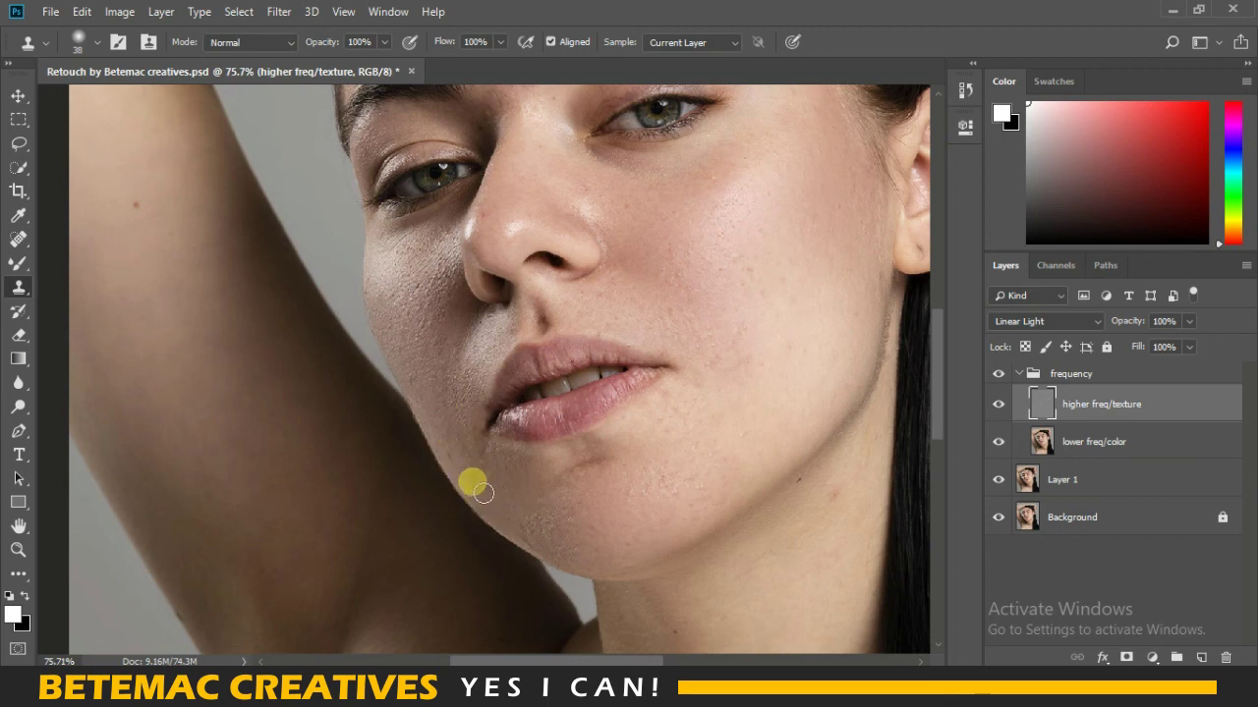
pyautogui.press('v')
pyautogui.hotkey('ctrl', '0')
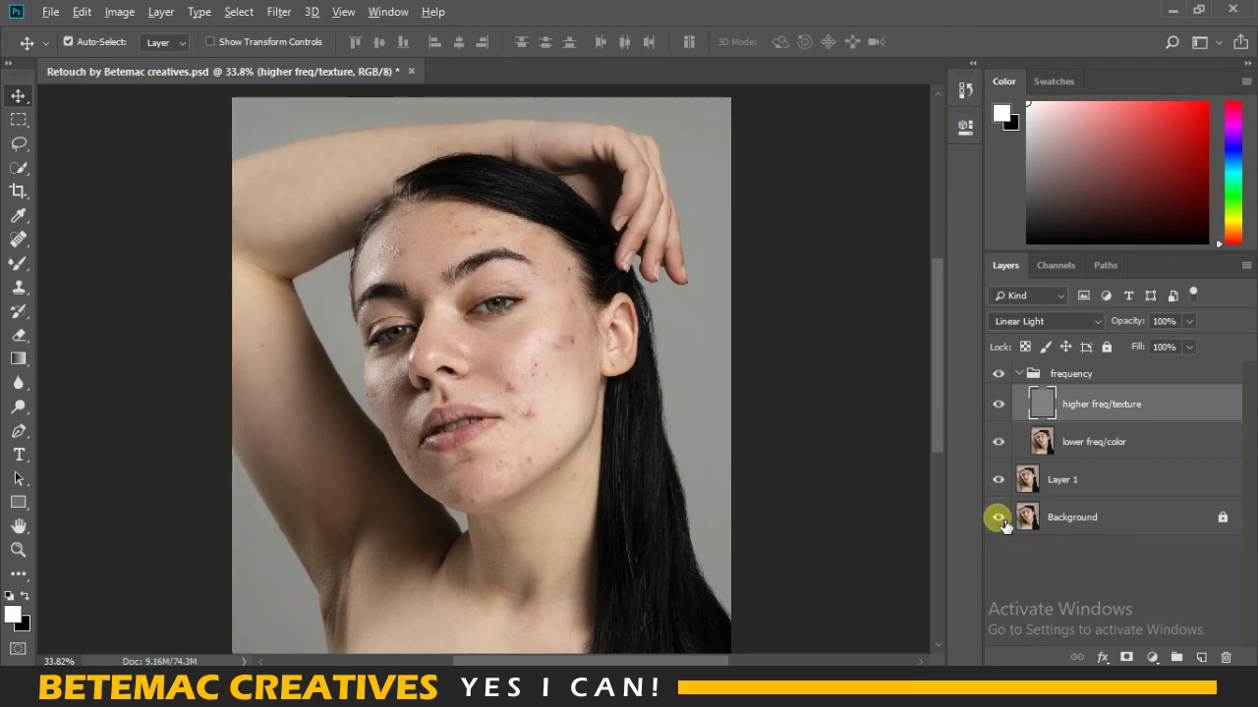
pyautogui.keyDown('alt'); pyautogui.click(999, 518); pyautogui.keyUp('alt')
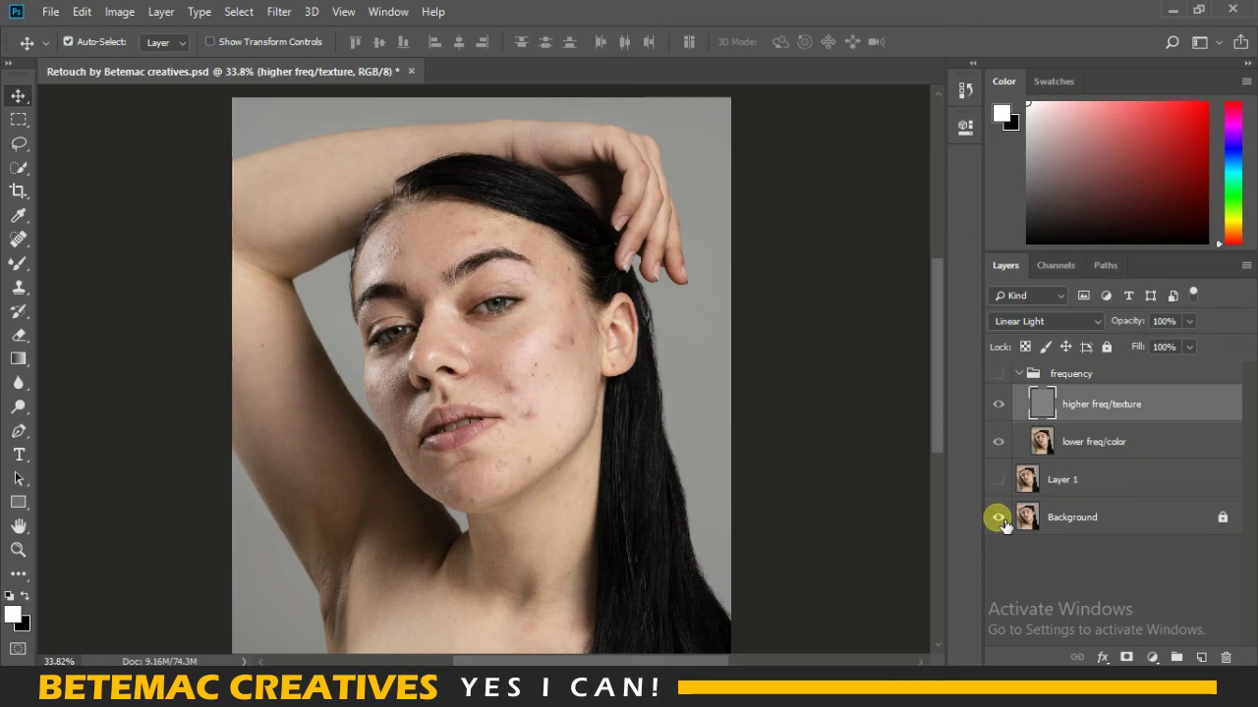
pyautogui.keyDown('alt'); pyautogui.click(999, 518); pyautogui.keyUp('alt')
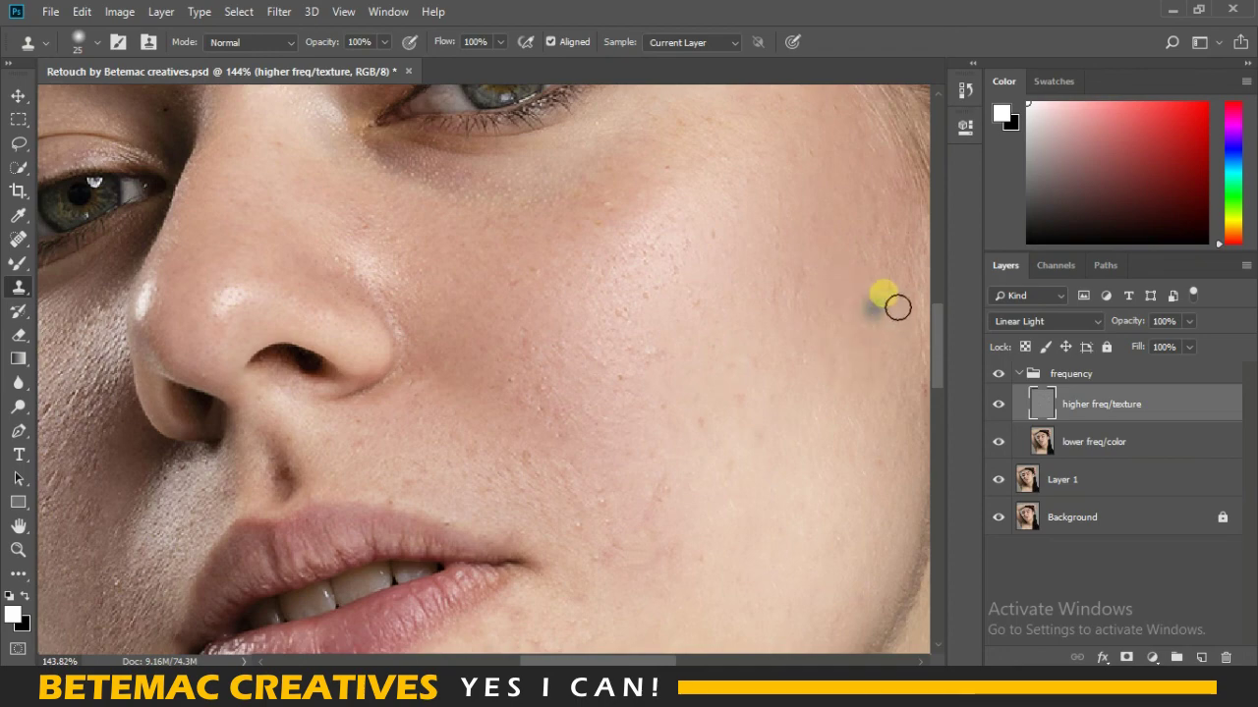
pyautogui.scroll(-3, 338, 279)
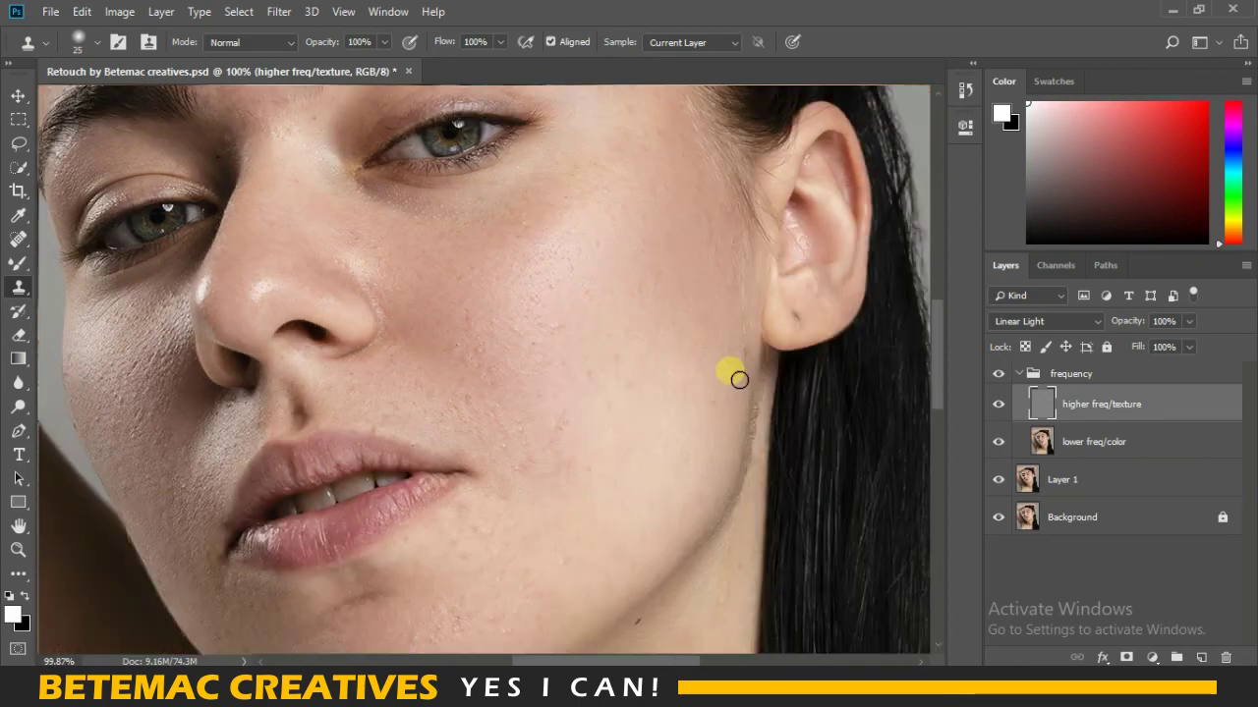
pyautogui.scroll(2, 752, 354)
pyautogui.hotkey('ctrl', '0')
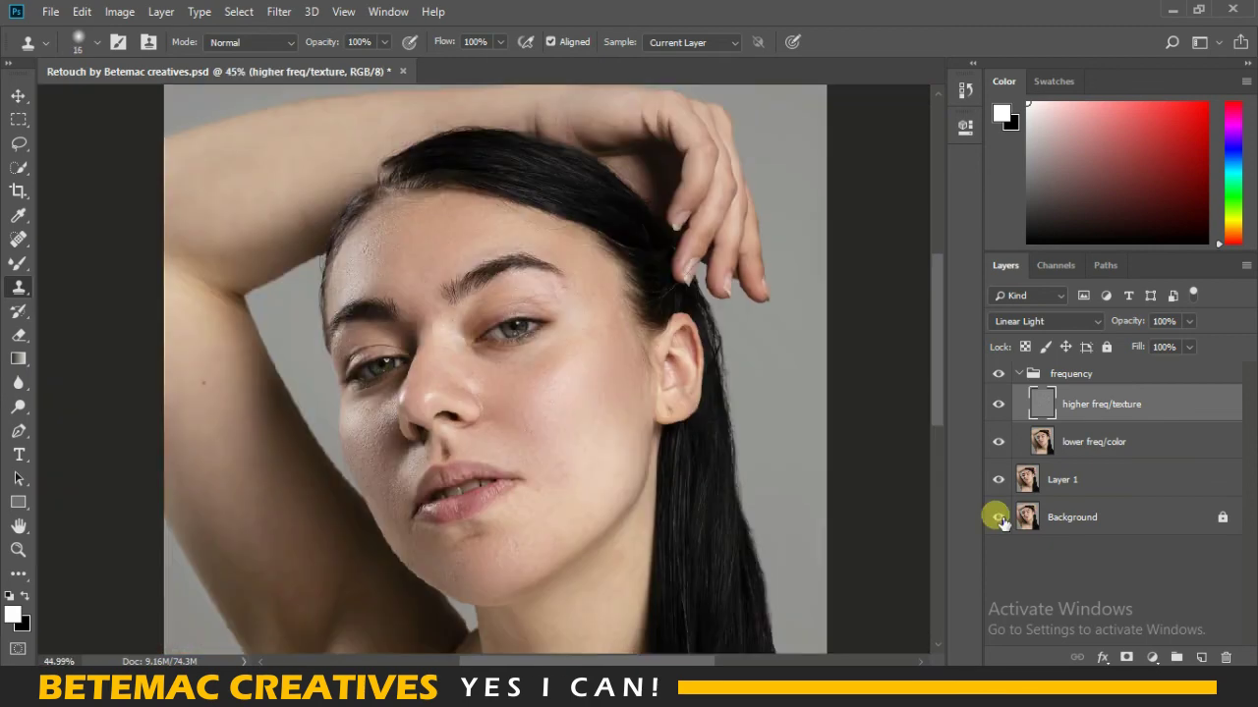
pyautogui.keyDown('alt'); pyautogui.click(998, 517); pyautogui.keyUp('alt')
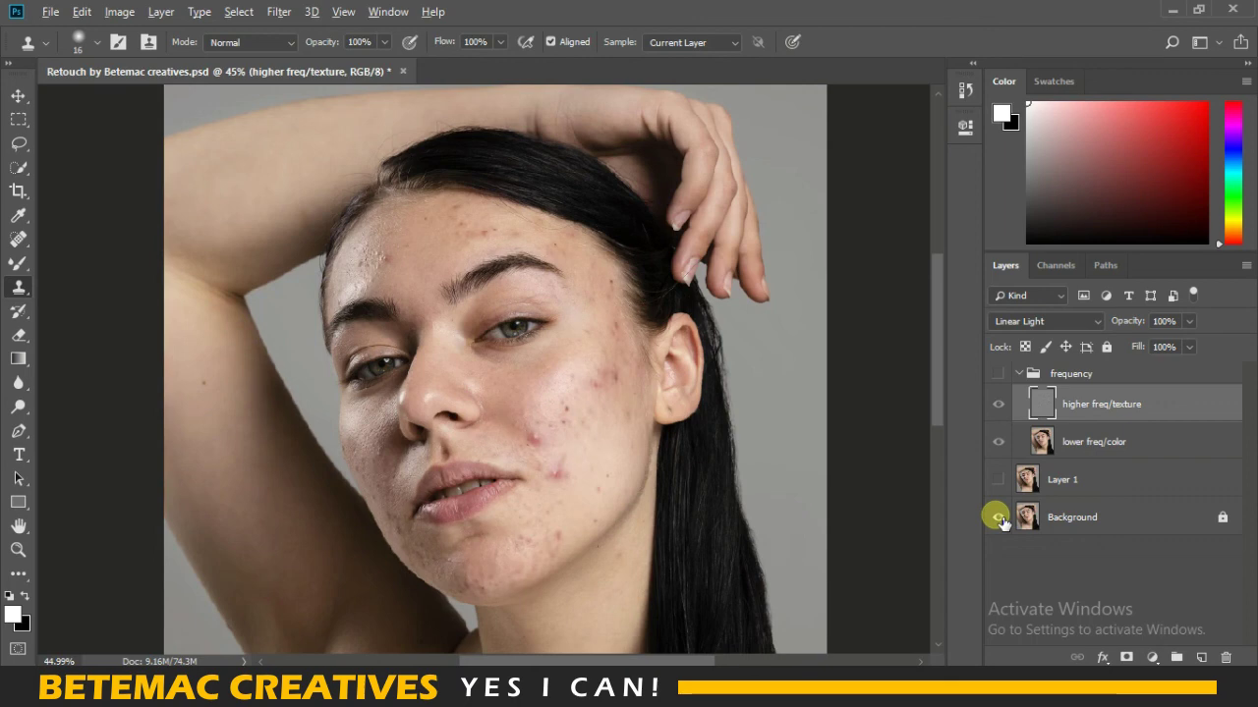
pyautogui.keyDown('alt'); pyautogui.click(999, 518); pyautogui.keyUp('alt')
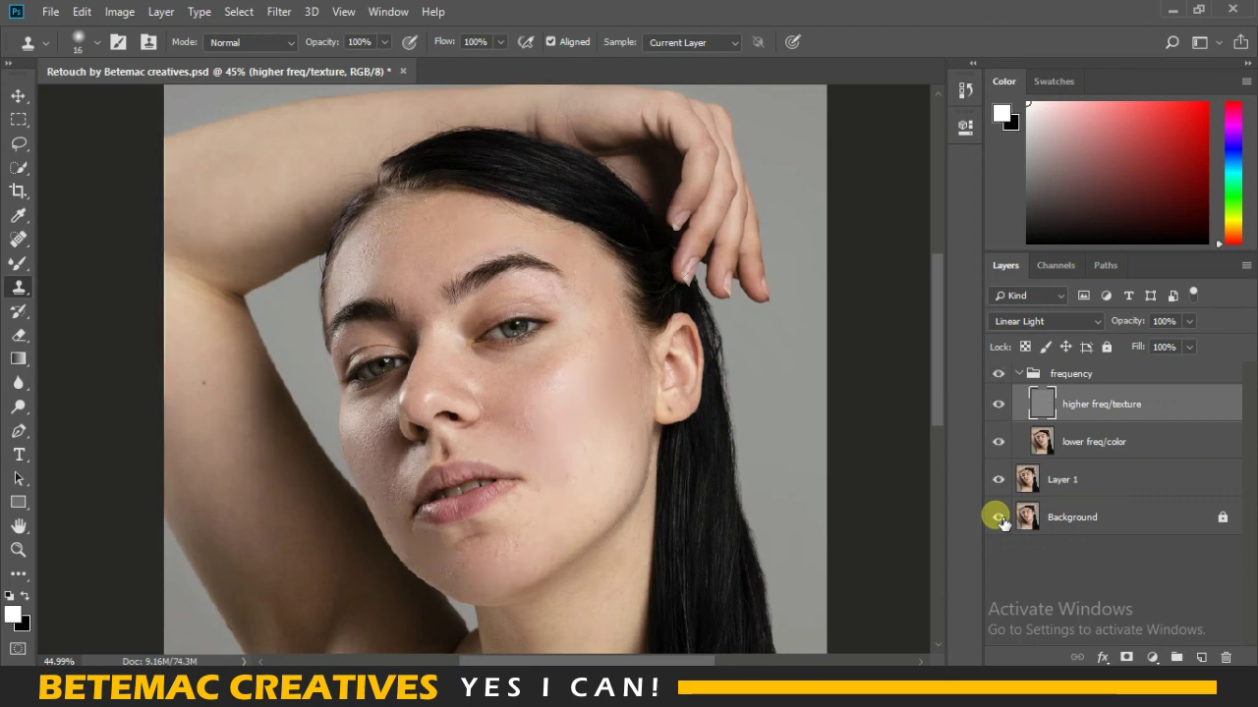